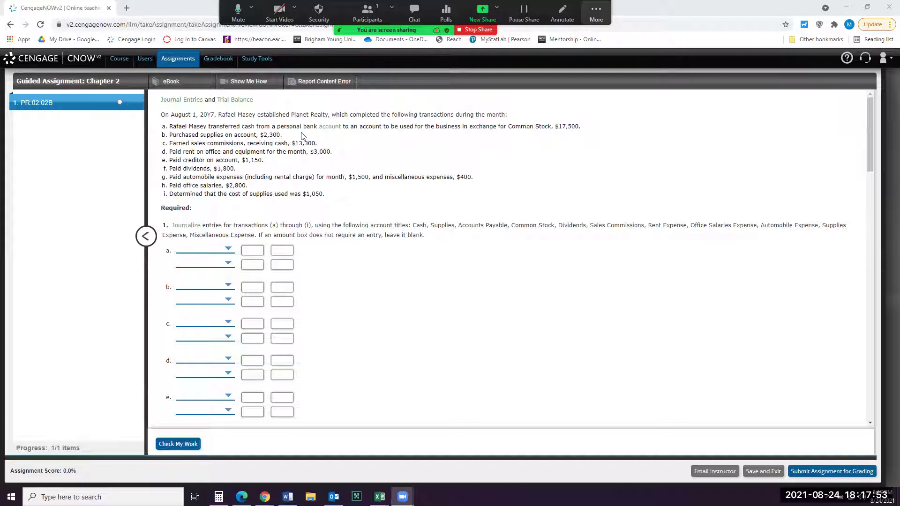
# Journalize transaction a with a 17,500 debit to Cash and a 17,500 credit to Common Stock.
pyautogui.click(208, 249)
pyautogui.click(205, 294)
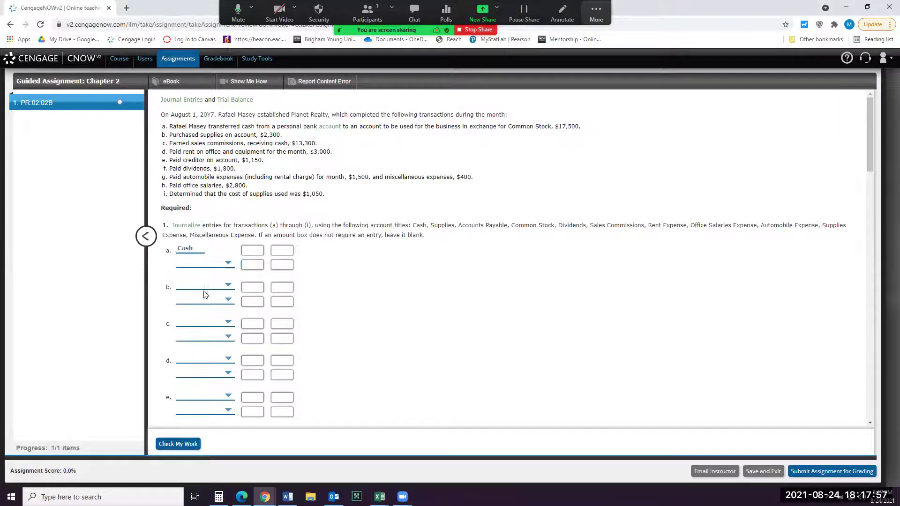
pyautogui.click(245, 250)
pyautogui.write('17500')
pyautogui.click(210, 264)
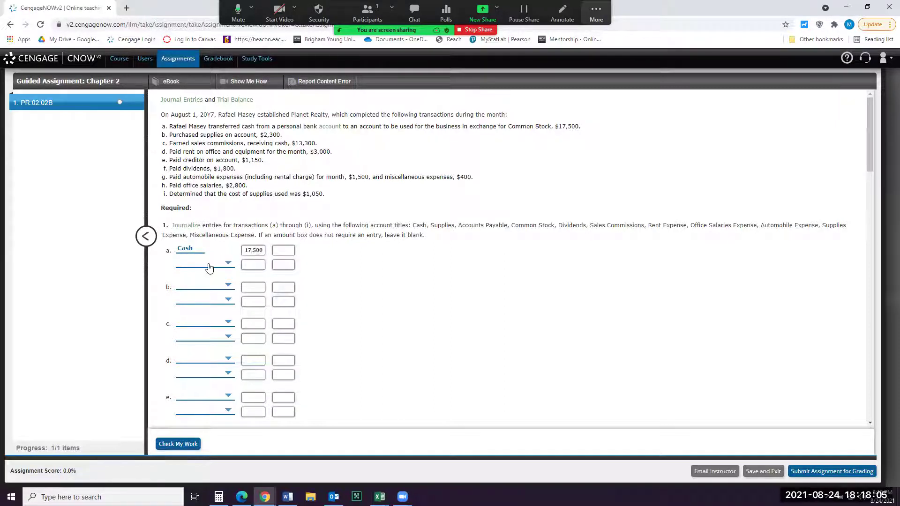
pyautogui.click(206, 322)
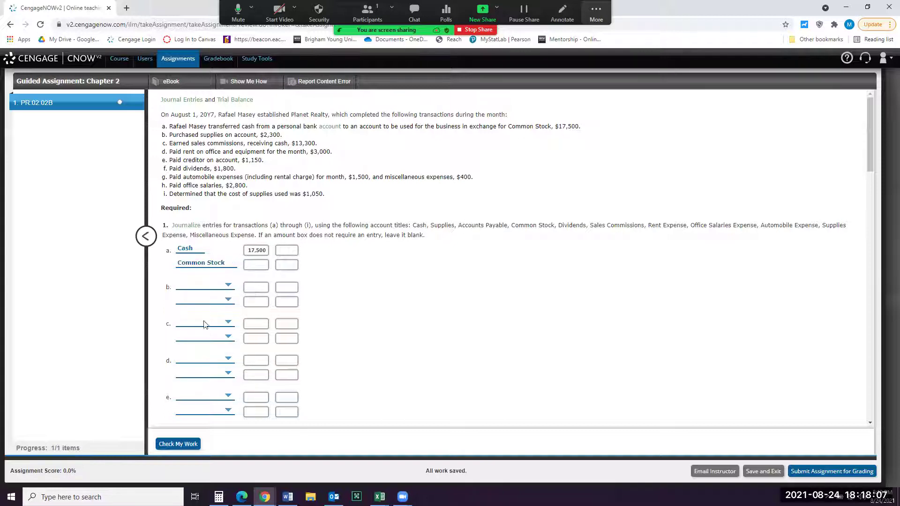
pyautogui.click(288, 266)
pyautogui.write('17500')
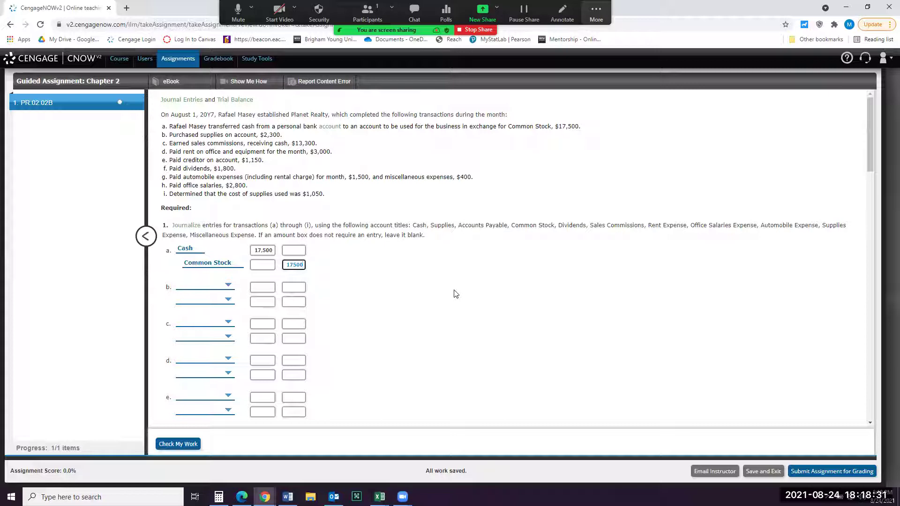
# Journalize transaction b with a 2,300 debit to Supplies and a 2,300 credit to Accounts Payable.
pyautogui.click(212, 293)
pyautogui.click(217, 357)
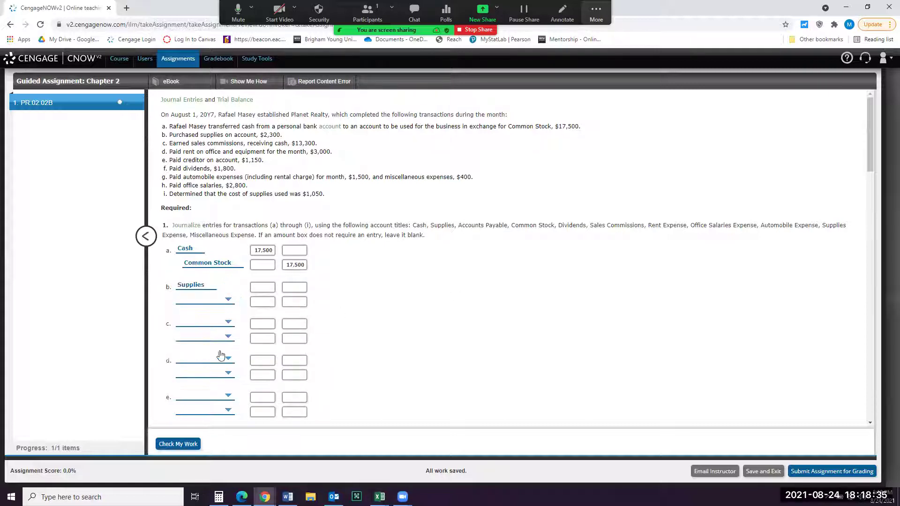
pyautogui.click(258, 288)
pyautogui.write('2300')
pyautogui.click(207, 301)
pyautogui.click(207, 320)
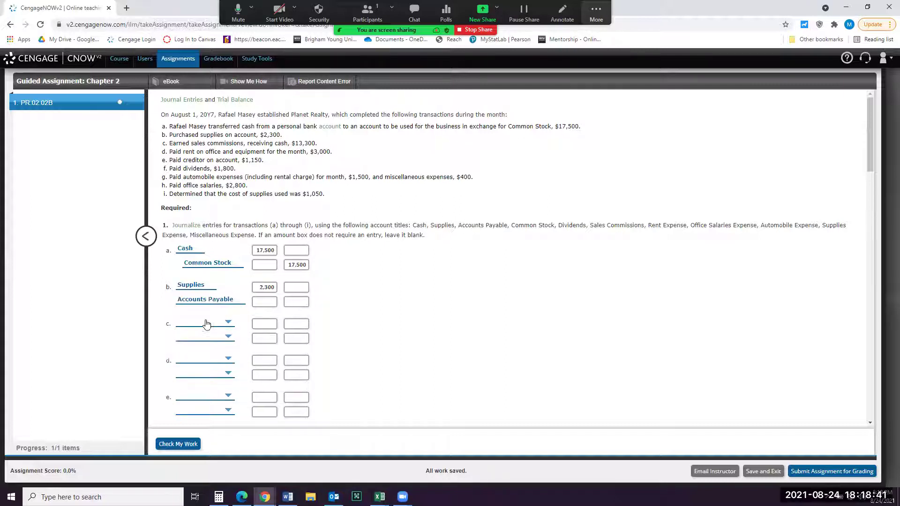
pyautogui.click(299, 302)
pyautogui.write('2300')
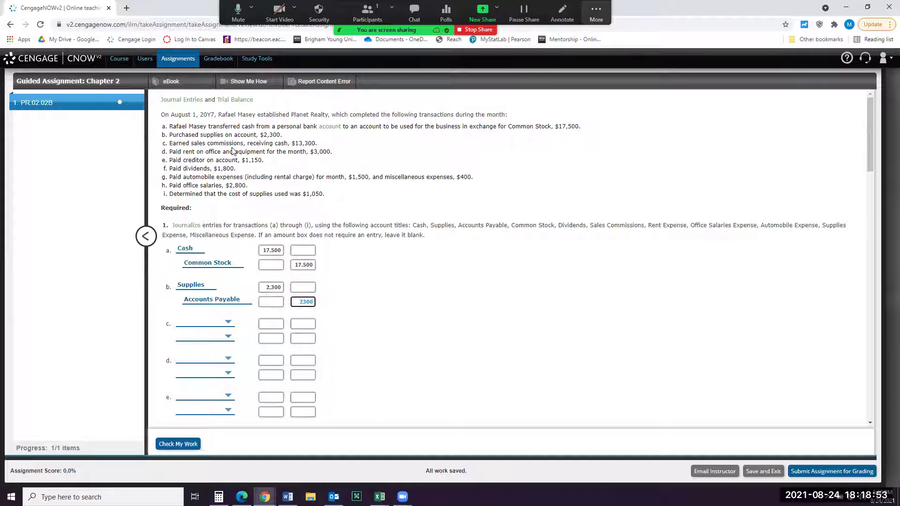
# Journalize transaction c with a 13,300 debit to Cash and a 13,300 credit to Sales Commissions.
pyautogui.click(223, 328)
pyautogui.click(206, 343)
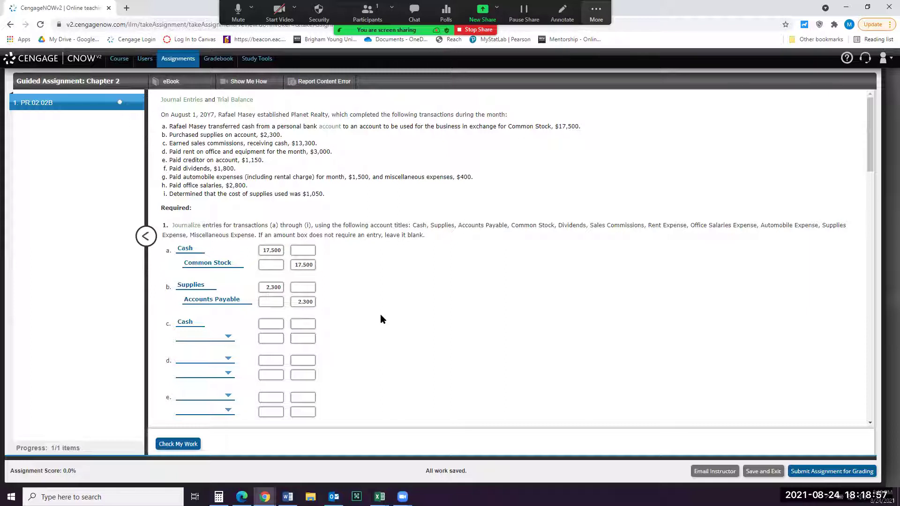
pyautogui.click(208, 339)
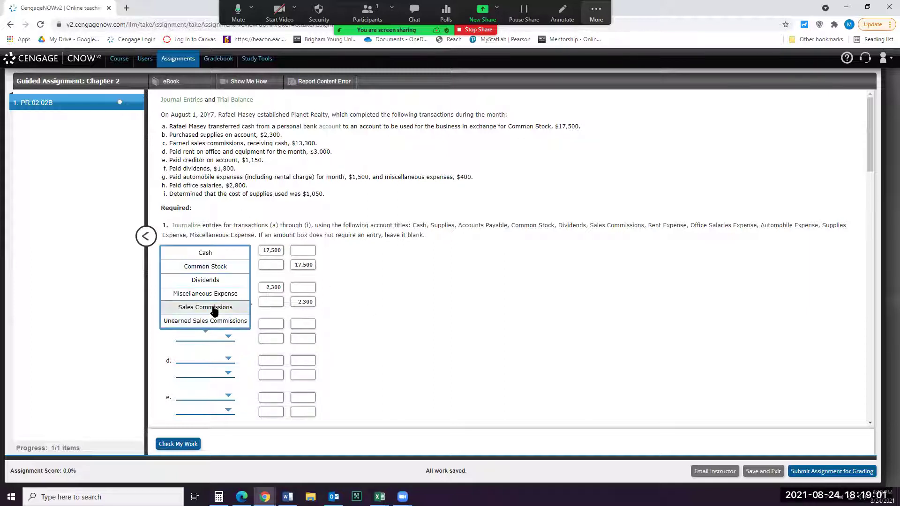
pyautogui.click(214, 309)
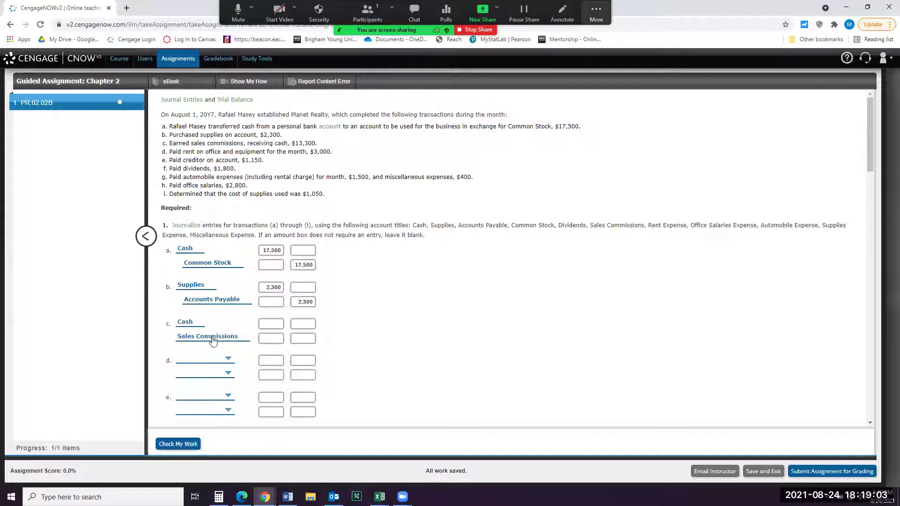
pyautogui.click(270, 323)
pyautogui.write('13300')
pyautogui.click(300, 339)
pyautogui.write('13300')
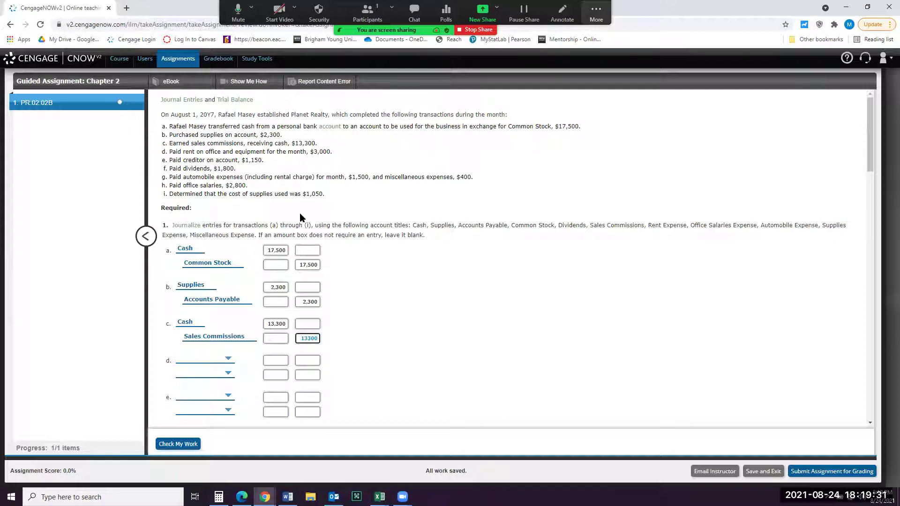
# Journalize transaction d with a 3,000 debit to Rent Expense and a 3,000 credit to Cash.
pyautogui.click(218, 364)
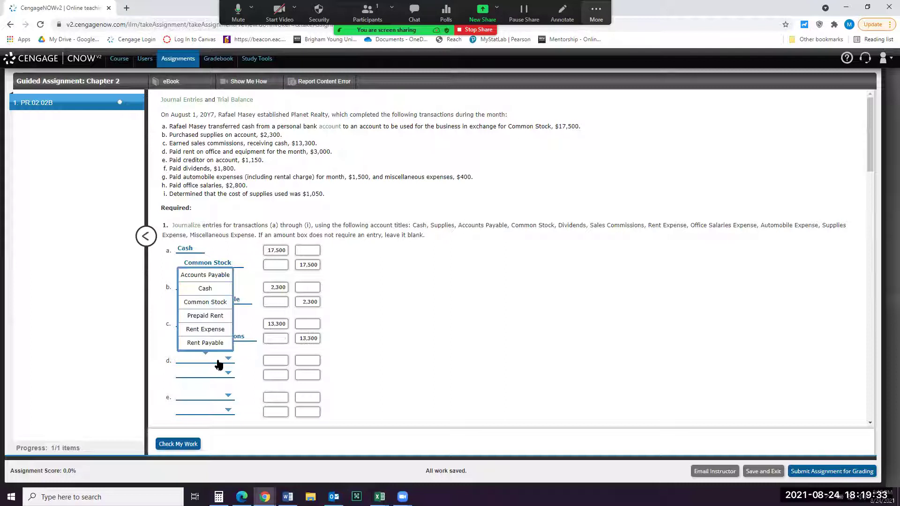
pyautogui.click(205, 329)
pyautogui.click(269, 360)
pyautogui.write('3000')
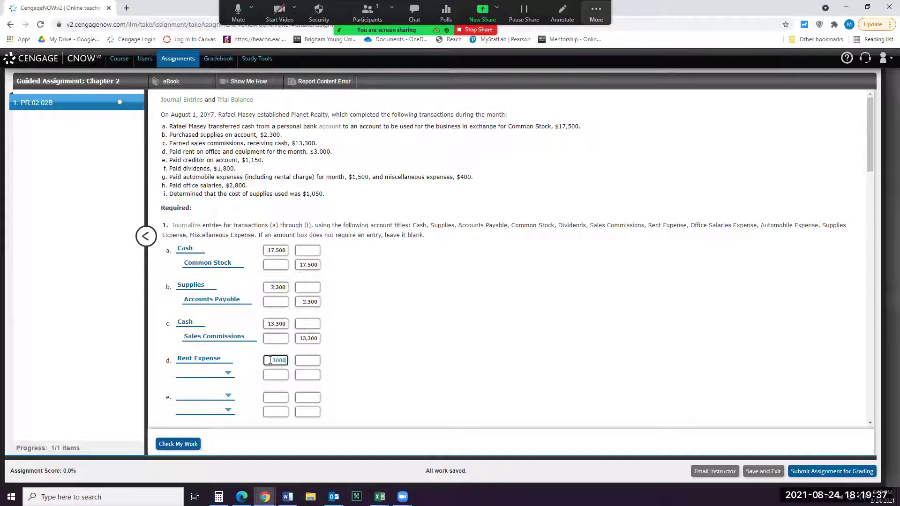
pyautogui.click(192, 374)
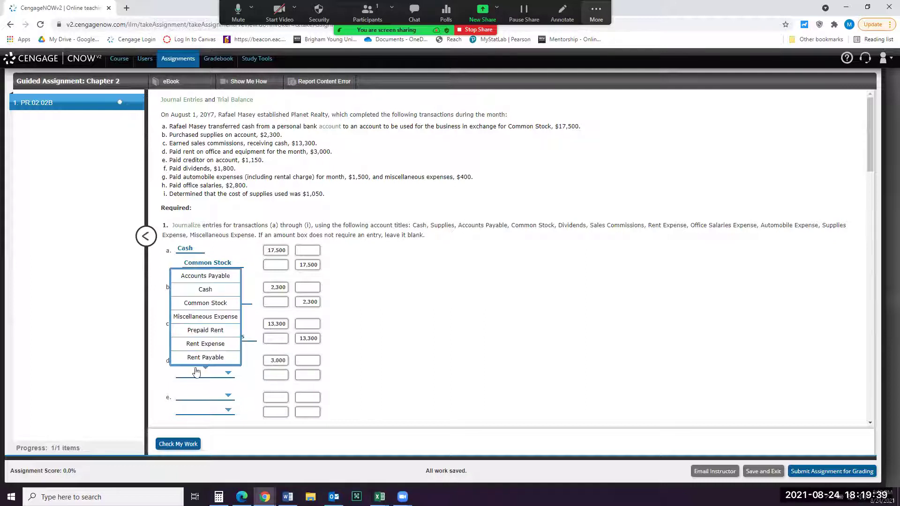
pyautogui.click(212, 294)
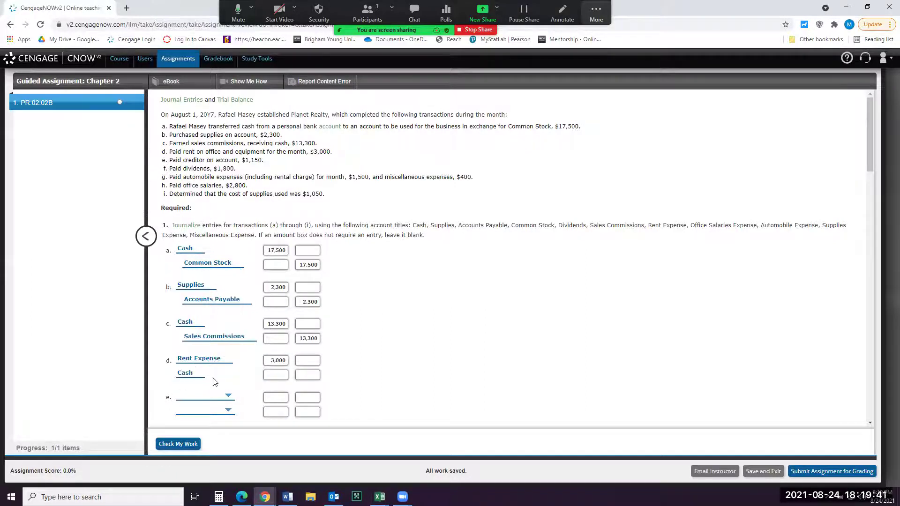
pyautogui.click(303, 376)
pyautogui.write('3000')
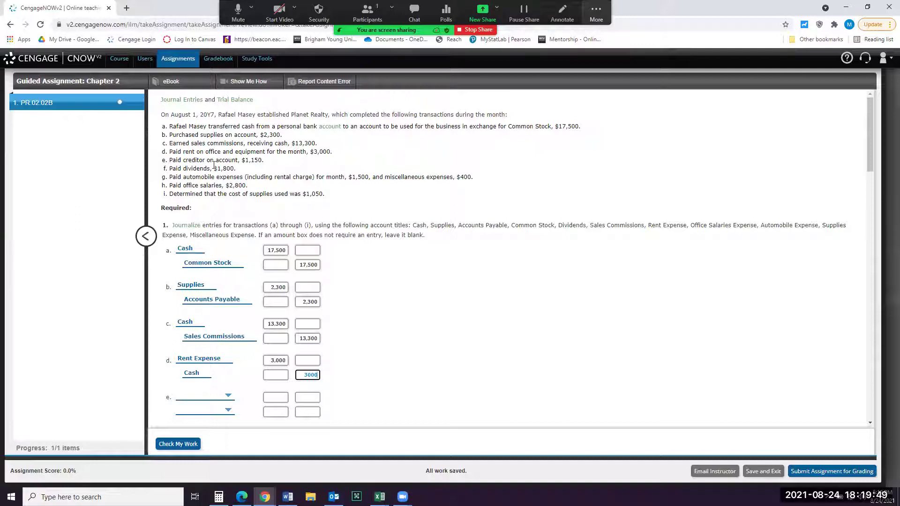
# Journalize transaction e with a 1,150 debit to Accounts Payable and a 1,150 credit to Cash.
pyautogui.scroll(-1, 365, 306)
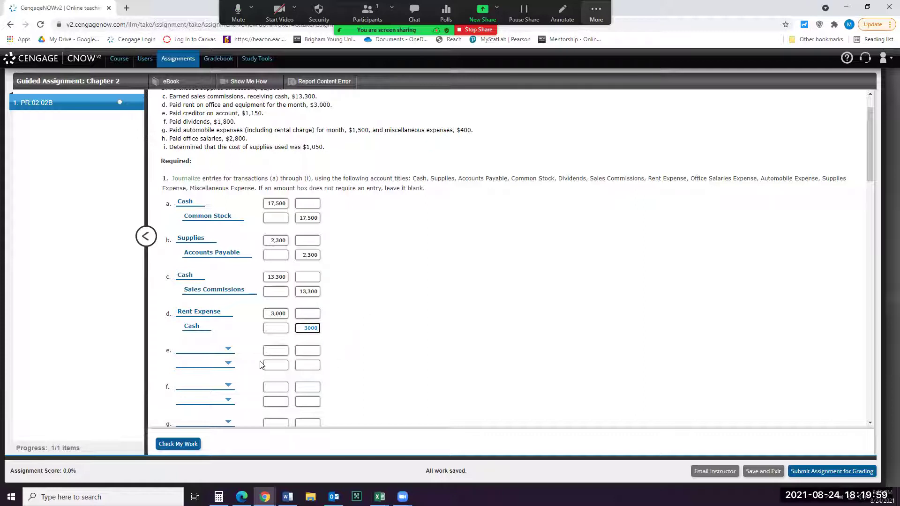
pyautogui.click(213, 353)
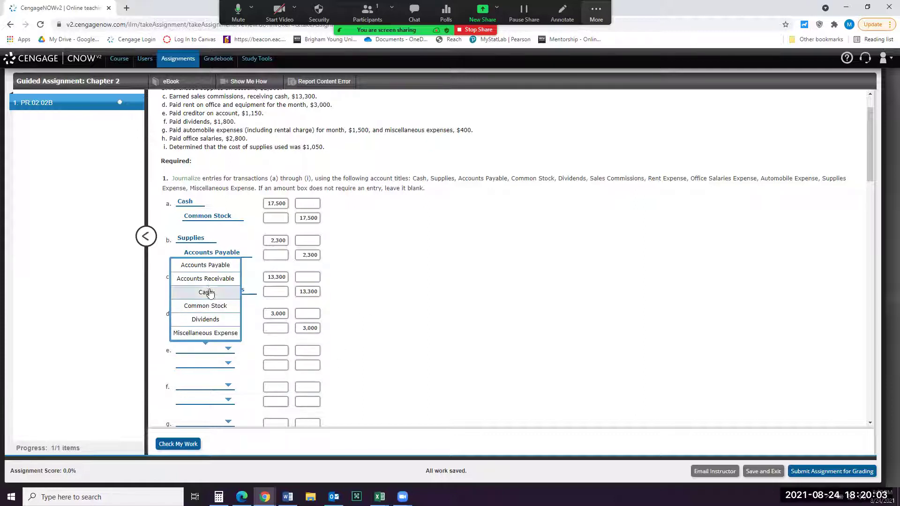
pyautogui.click(207, 265)
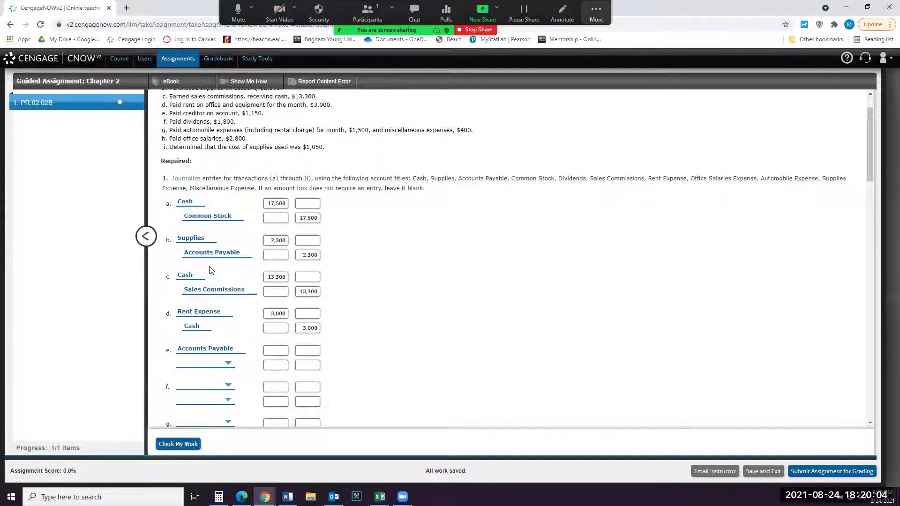
pyautogui.click(207, 365)
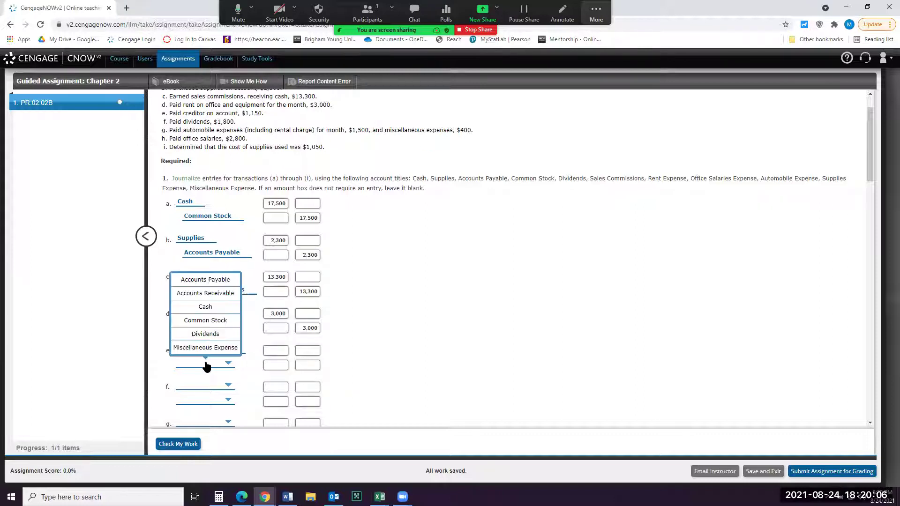
pyautogui.click(211, 310)
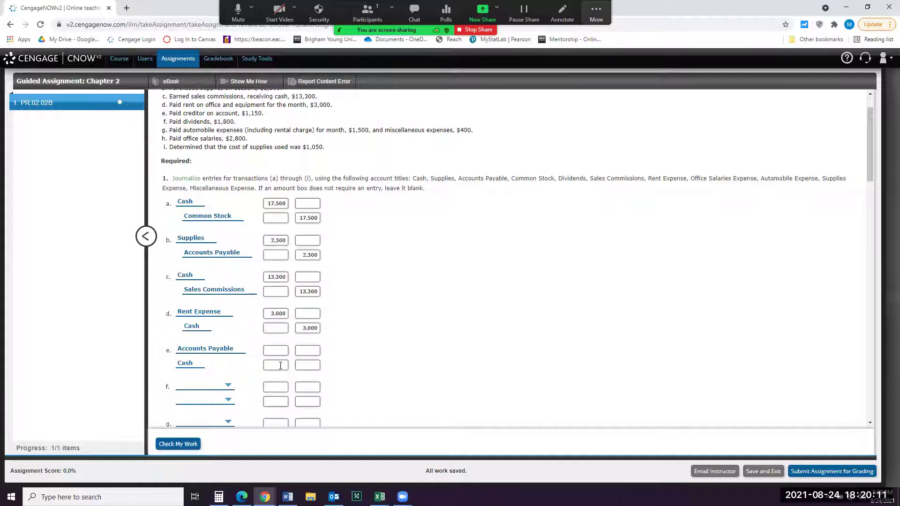
pyautogui.click(275, 351)
pyautogui.write('1150')
pyautogui.click(305, 367)
pyautogui.write('1150')
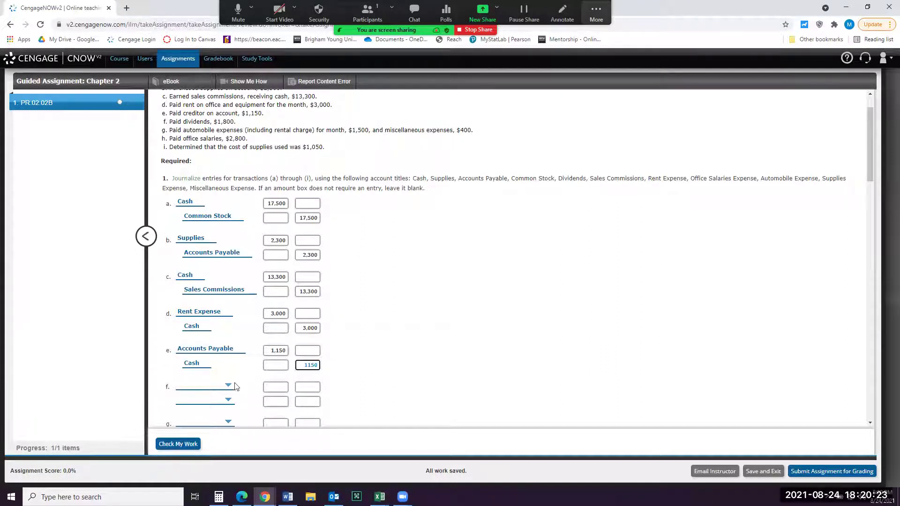
# Journalize transaction f with a 1,800 debit to Dividends and a 1,800 credit to Cash.
pyautogui.click(220, 387)
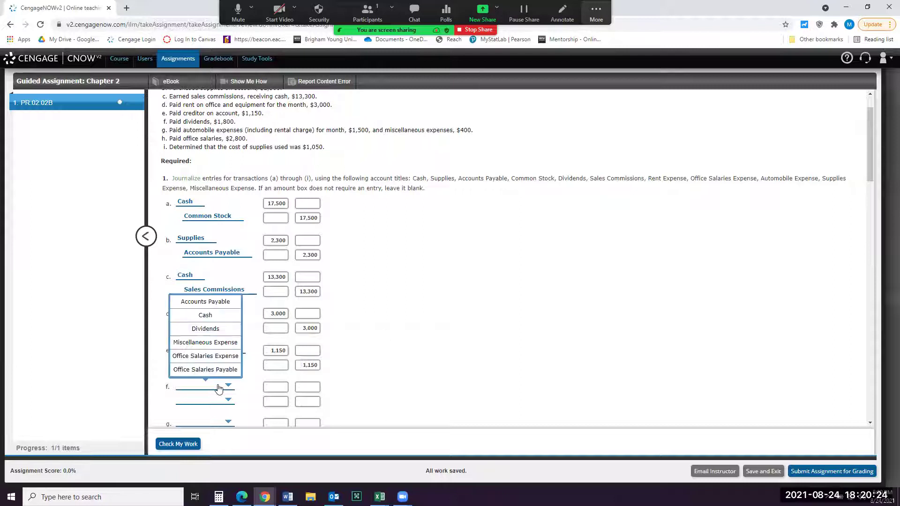
pyautogui.click(208, 330)
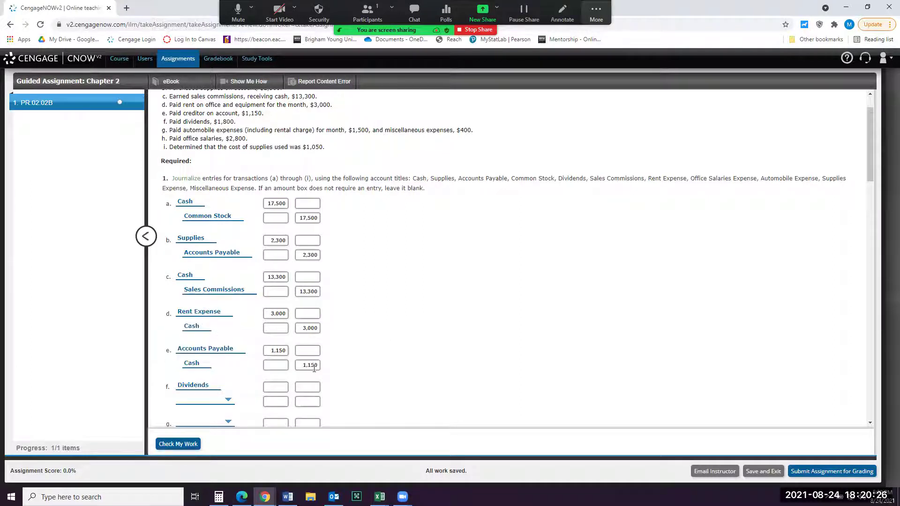
pyautogui.click(201, 404)
pyautogui.click(201, 329)
pyautogui.click(273, 388)
pyautogui.write('180')
pyautogui.click(298, 403)
pyautogui.write('1800')
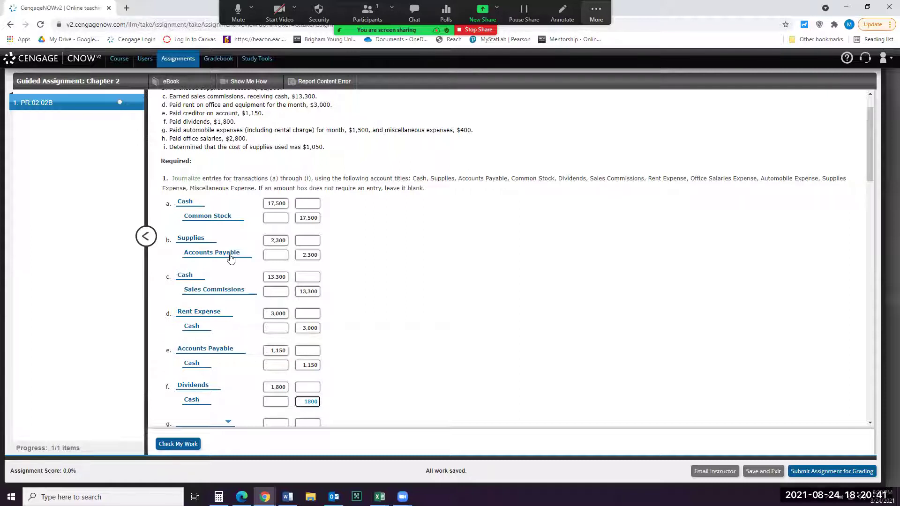
# Enter a 1,500 debit to Automobile Expense on the first line of transaction g.
pyautogui.scroll(-2, 344, 272)
pyautogui.scroll(2, 345, 272)
pyautogui.scroll(1, 345, 272)
pyautogui.click(869, 159)
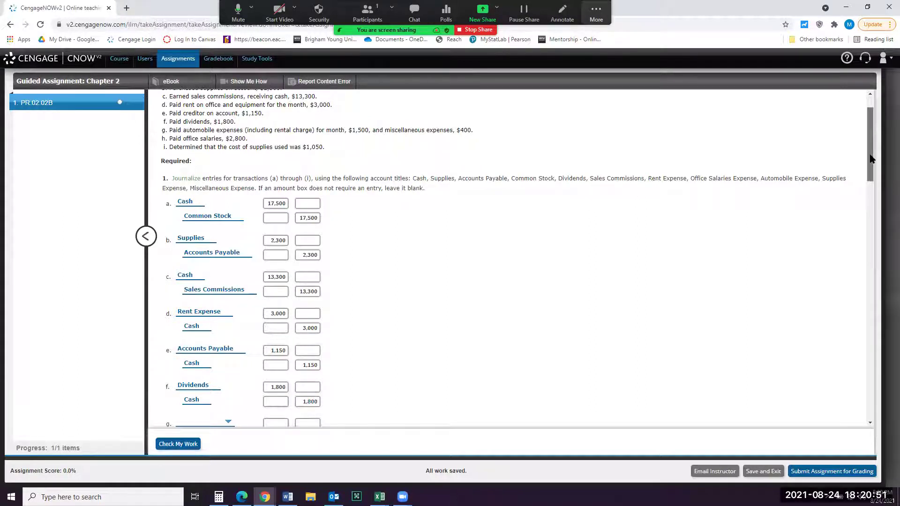
pyautogui.moveTo(870, 159); pyautogui.dragTo(871, 166)
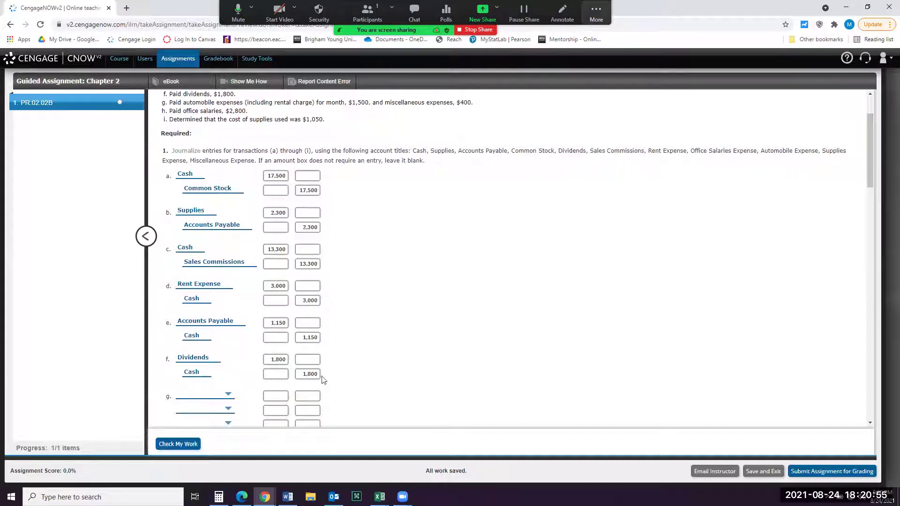
pyautogui.click(203, 398)
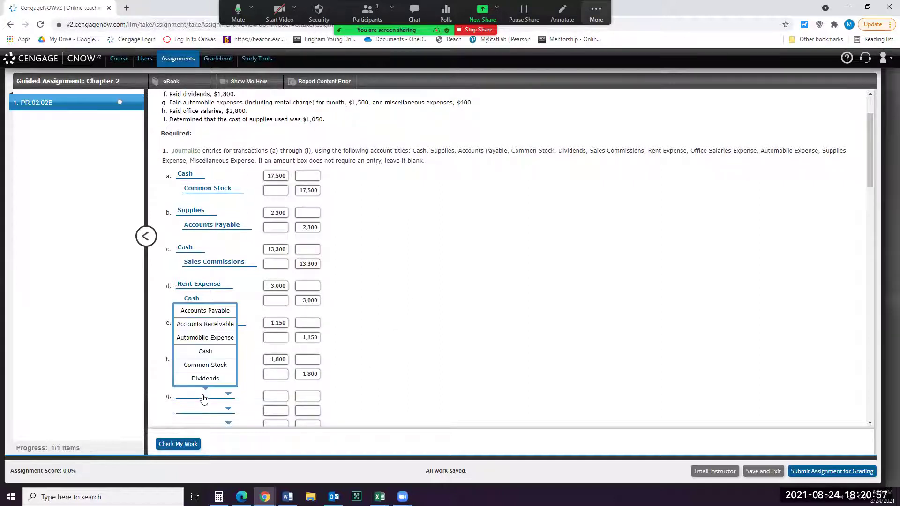
pyautogui.click(206, 338)
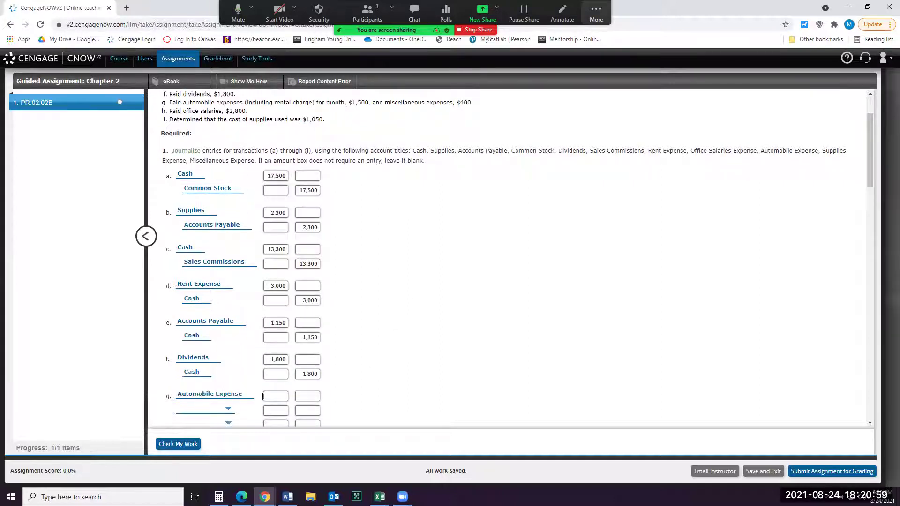
pyautogui.click(264, 397)
pyautogui.write('1500')
# Complete transaction g with a 400 debit to Miscellaneous Expense and a 1,900 credit to Cash.
pyautogui.click(206, 410)
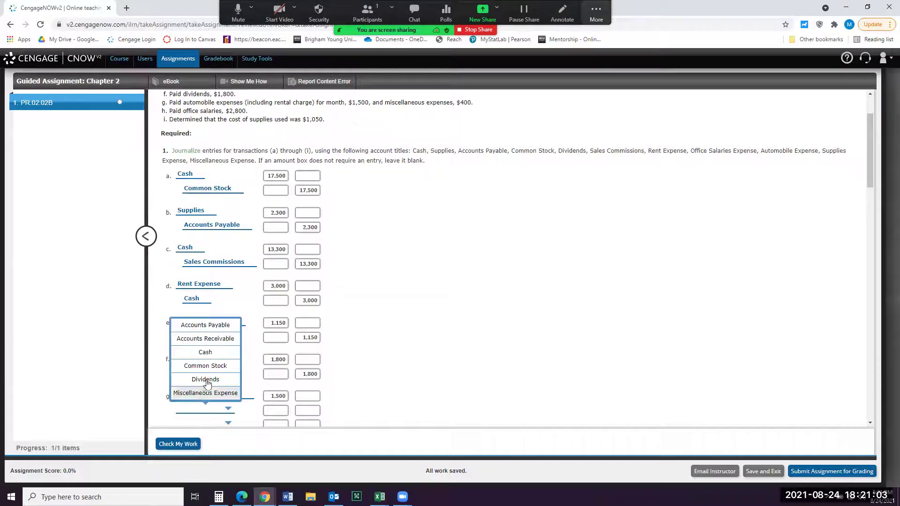
pyautogui.click(206, 393)
pyautogui.click(287, 411)
pyautogui.write('400')
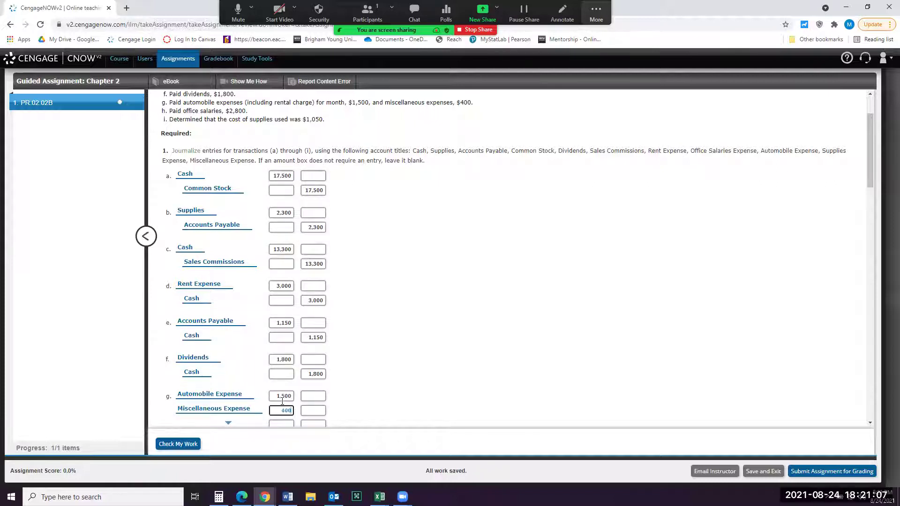
pyautogui.scroll(-2, 301, 393)
pyautogui.click(228, 329)
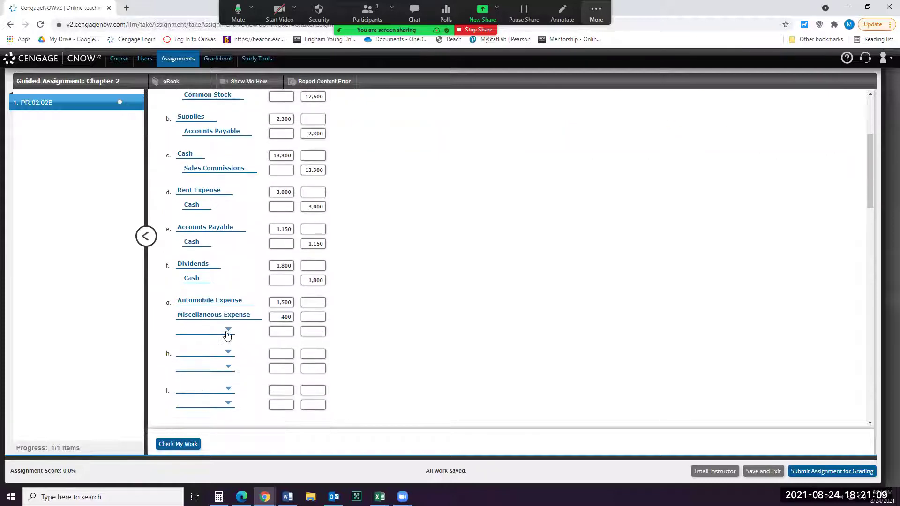
pyautogui.click(209, 273)
pyautogui.click(315, 331)
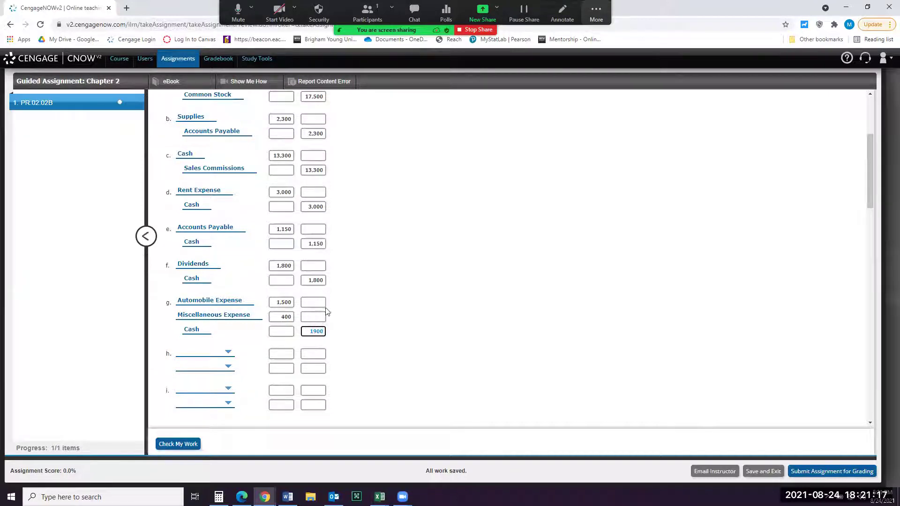
# Journalize transaction h with a 2,800 debit to Office Salaries Expense and a 2,800 credit to Cash.
pyautogui.scroll(2, 370, 360)
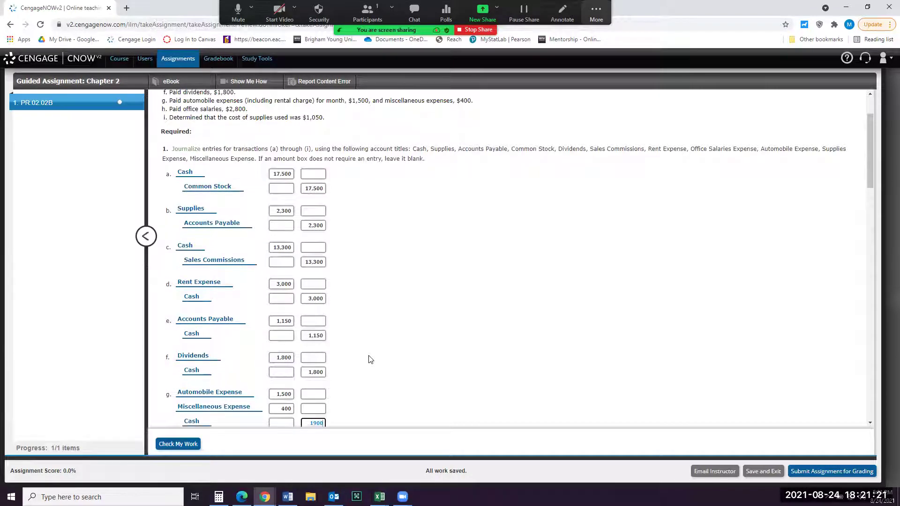
pyautogui.scroll(-2, 370, 359)
pyautogui.click(204, 355)
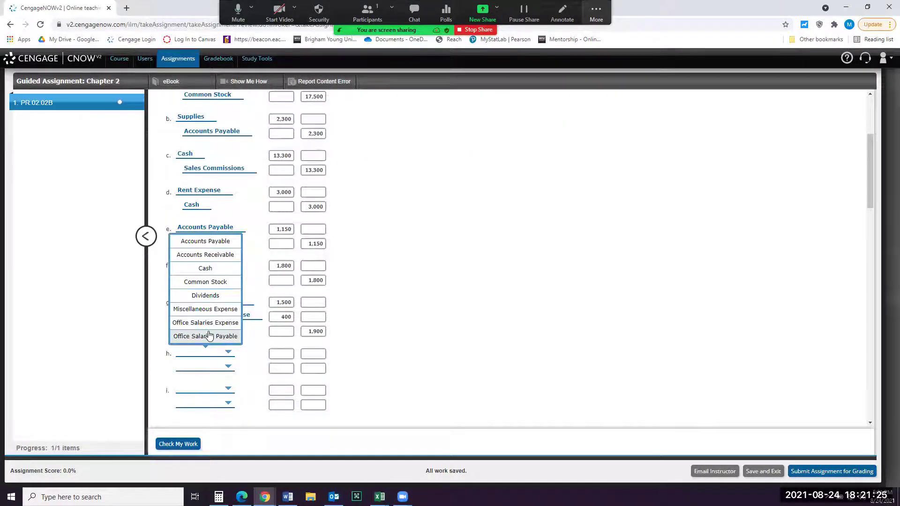
pyautogui.click(206, 322)
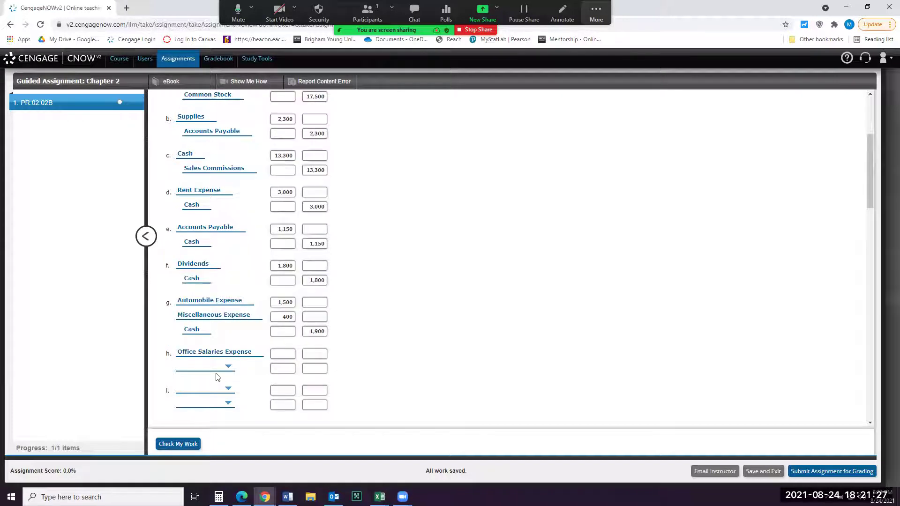
pyautogui.click(221, 368)
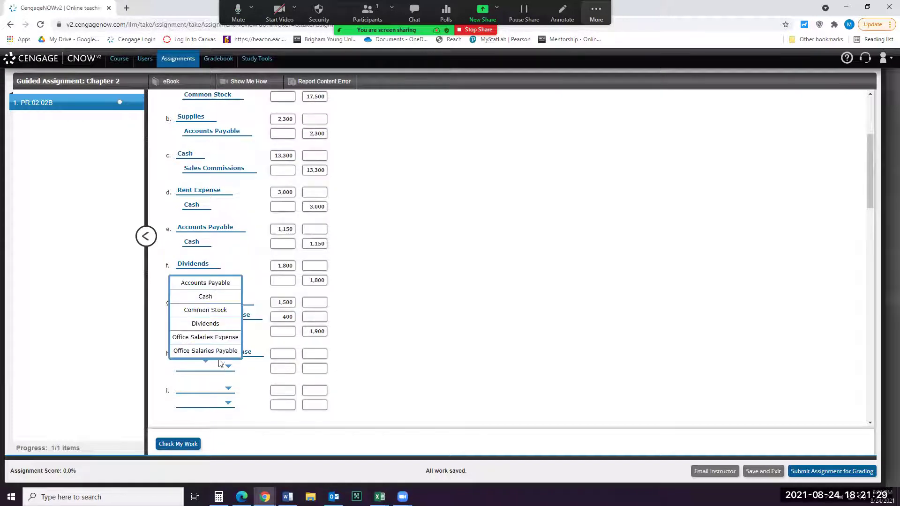
pyautogui.click(213, 300)
pyautogui.scroll(2, 436, 346)
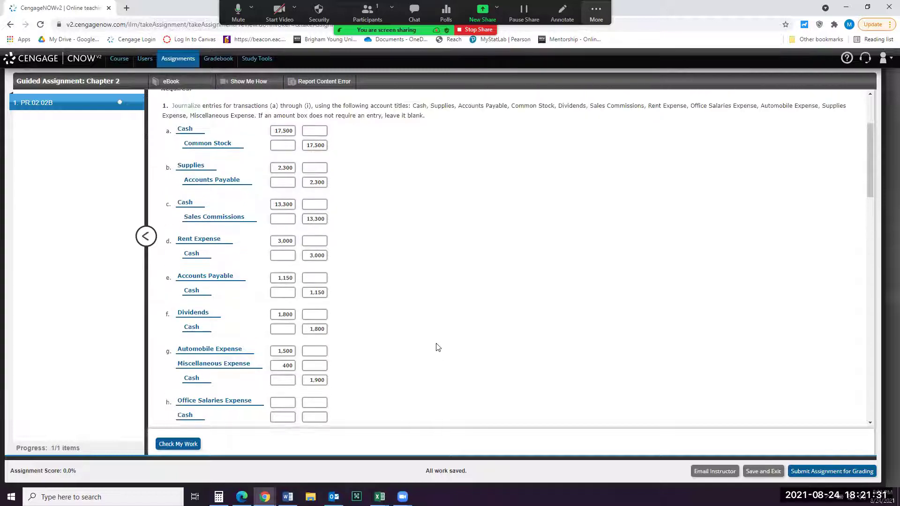
pyautogui.scroll(-2, 438, 348)
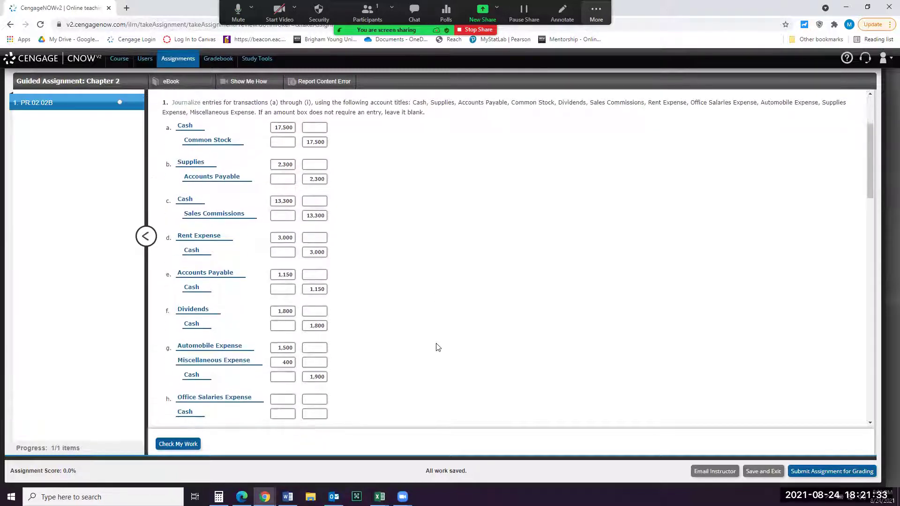
pyautogui.click(287, 353)
pyautogui.write('2800')
pyautogui.click(309, 367)
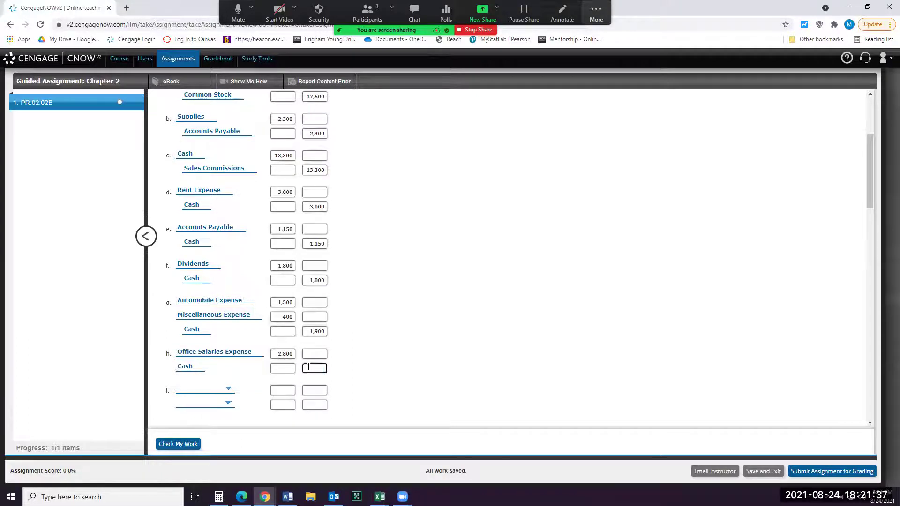
pyautogui.write('2800')
# Journalize transaction i with a 1,050 debit to Supplies Expense and a 1,050 credit to Supplies.
pyautogui.scroll(2, 308, 368)
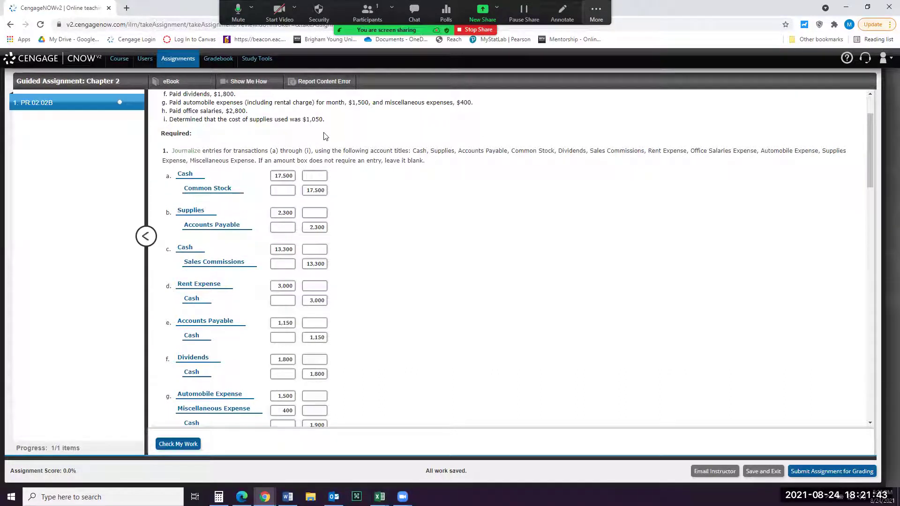
pyautogui.scroll(-1, 439, 260)
pyautogui.scroll(-3, 438, 260)
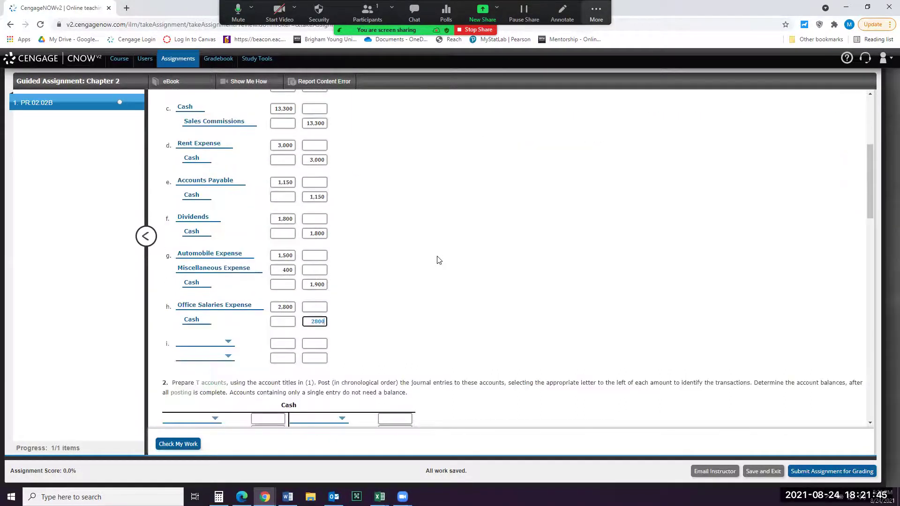
pyautogui.click(219, 345)
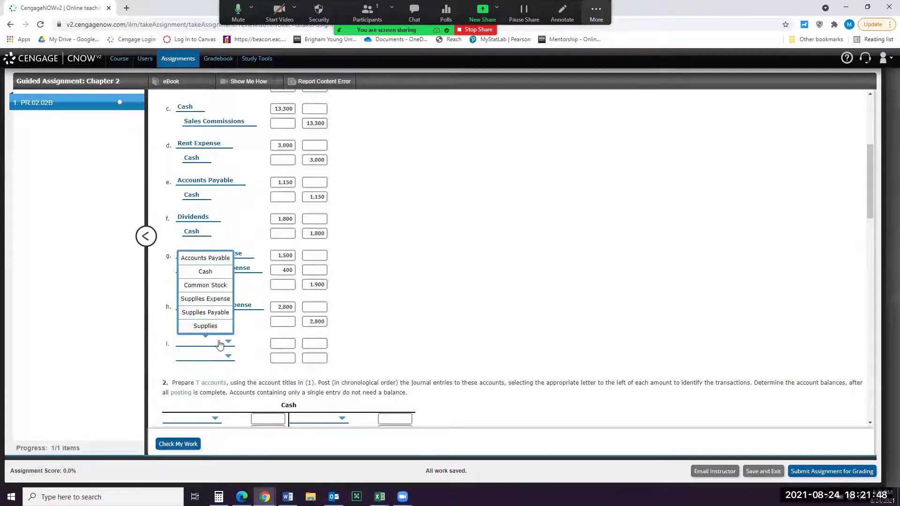
pyautogui.click(205, 299)
pyautogui.click(291, 344)
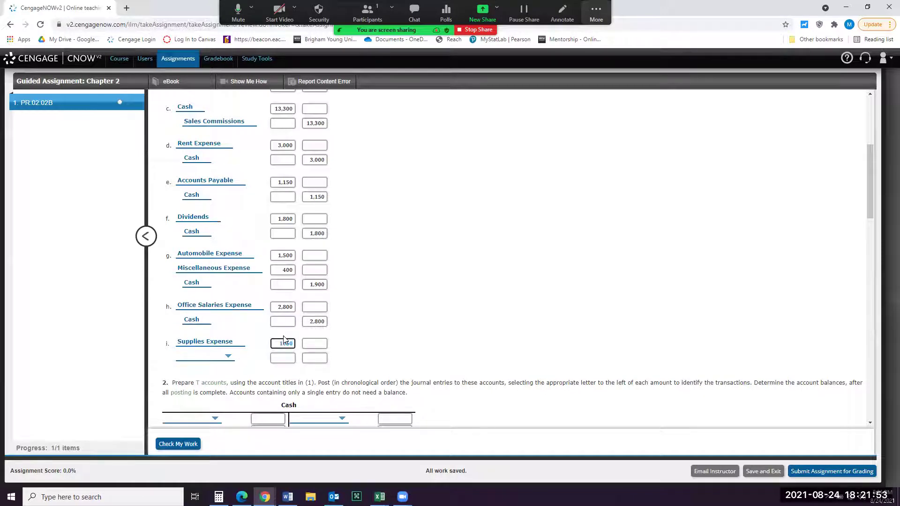
pyautogui.click(211, 357)
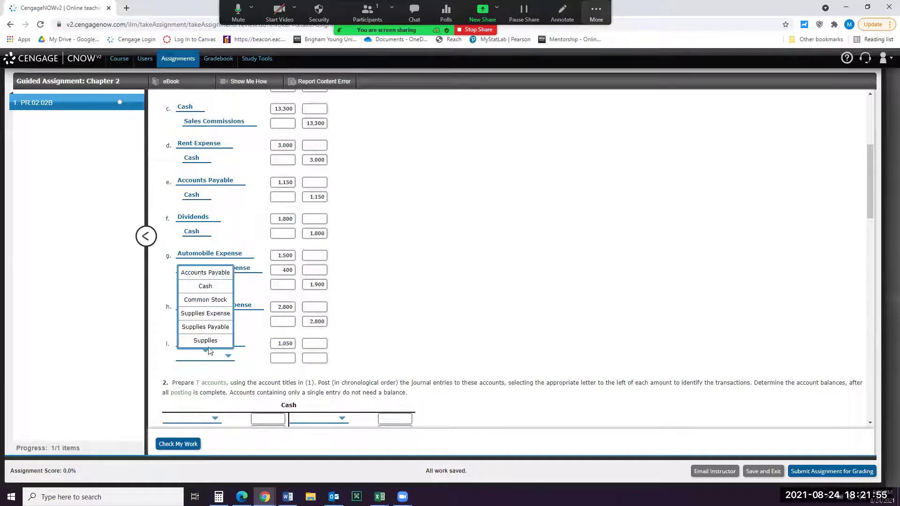
pyautogui.click(206, 342)
pyautogui.click(315, 358)
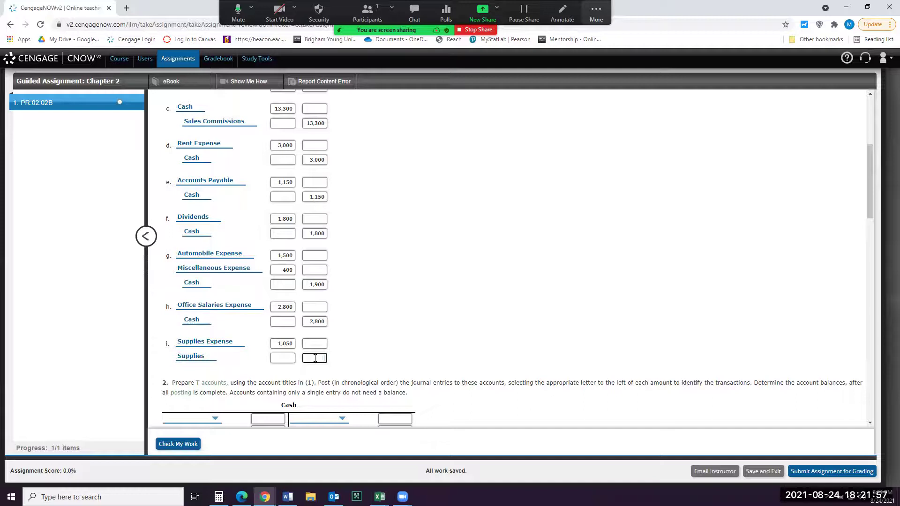
pyautogui.write('1050')
# Check the completed work and review the marked journal entries for transactions a through i with their feedback.
pyautogui.scroll(3, 383, 337)
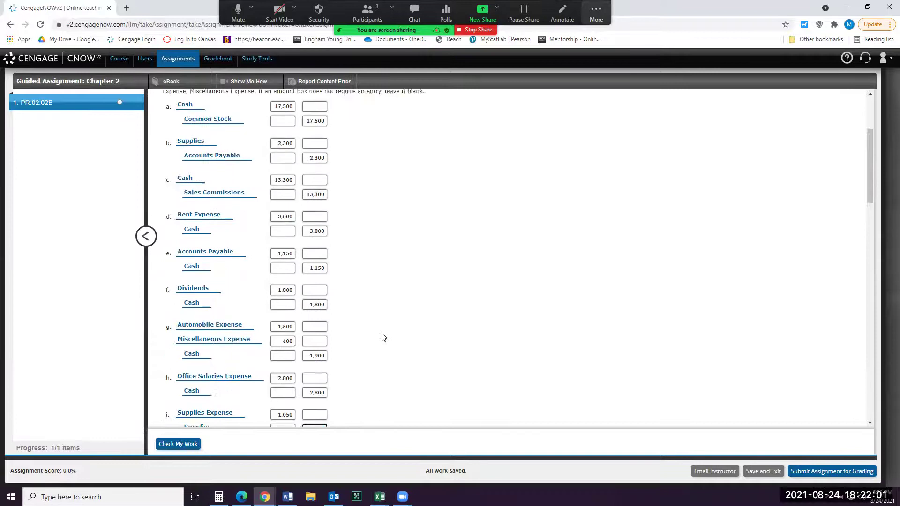
pyautogui.scroll(-3, 383, 336)
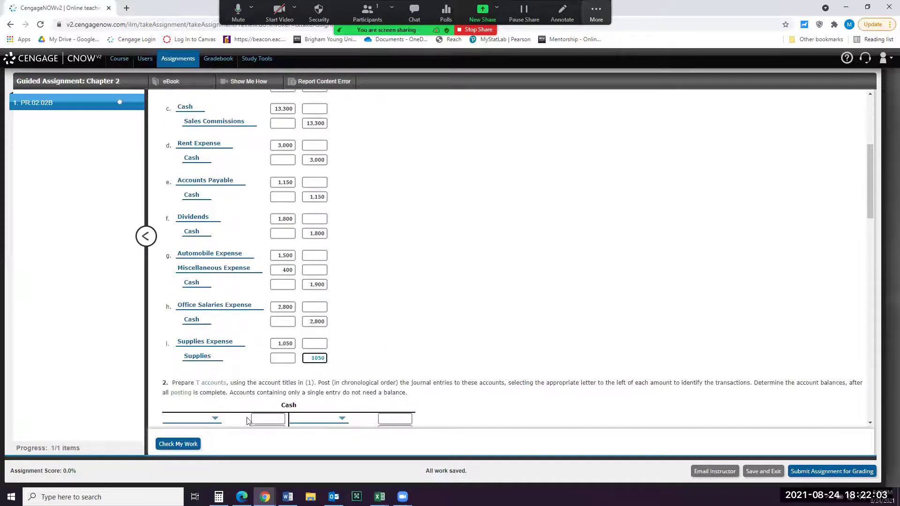
pyautogui.scroll(10, 370, 337)
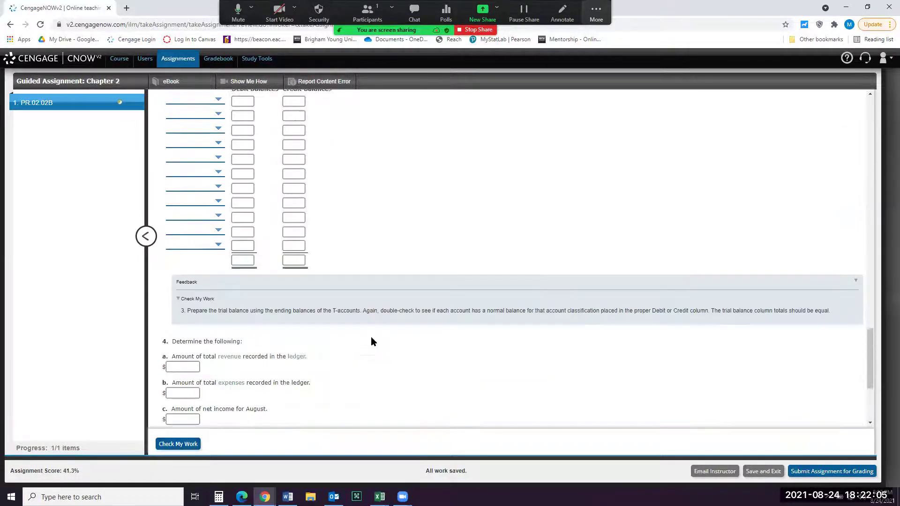
pyautogui.scroll(15, 371, 340)
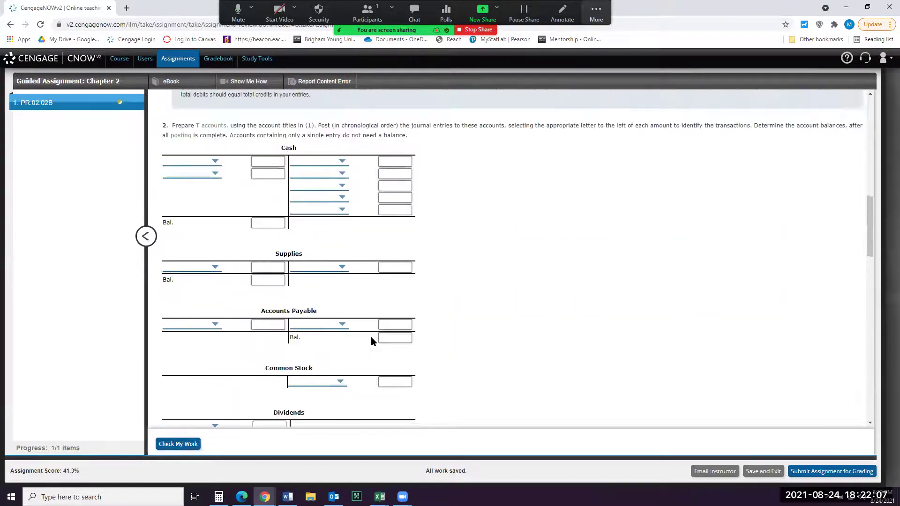
pyautogui.scroll(3, 371, 340)
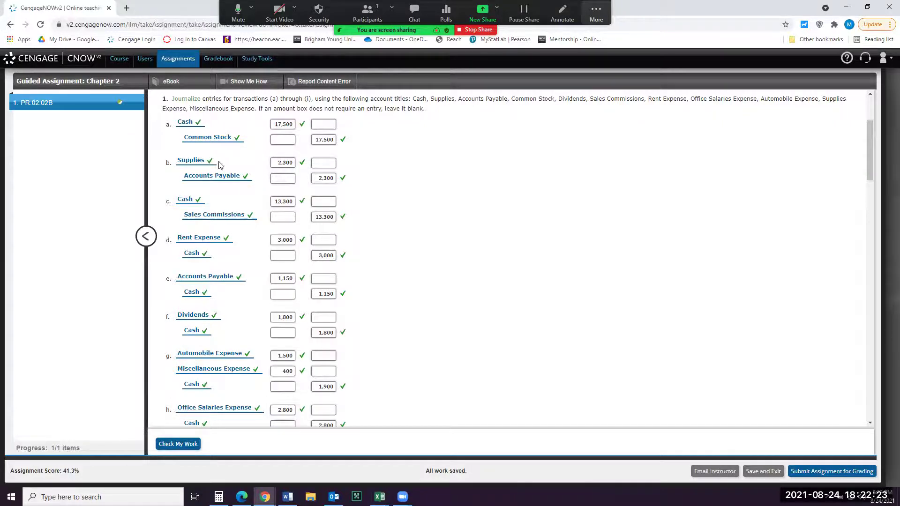
pyautogui.scroll(-3, 242, 178)
pyautogui.scroll(-2, 246, 183)
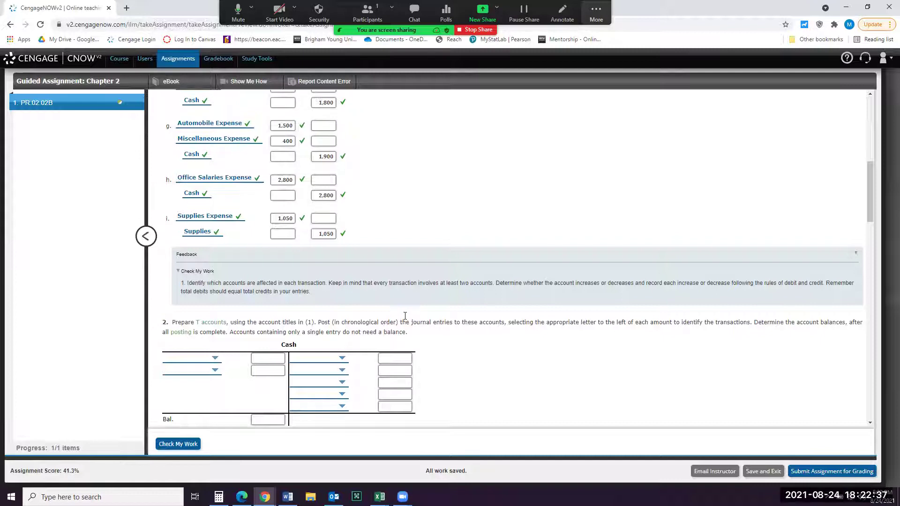
# Post transaction a to the first debit line of the Cash T account with an amount of 17,500.
pyautogui.scroll(6, 405, 317)
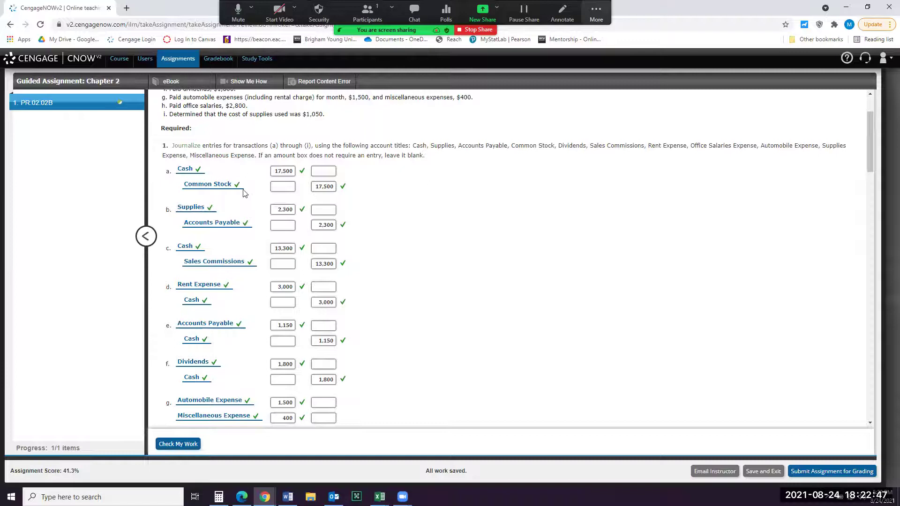
pyautogui.scroll(-6, 241, 185)
pyautogui.scroll(-1, 234, 216)
pyautogui.click(207, 261)
pyautogui.click(196, 279)
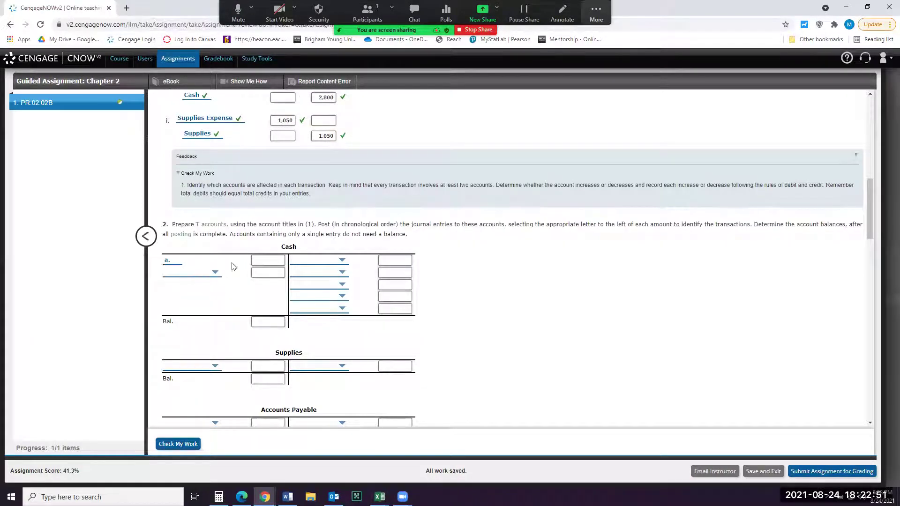
pyautogui.click(256, 260)
pyautogui.write('175')
# Post transaction a to the credit side of the Common Stock T account with an amount of 17,500.
pyautogui.scroll(-9, 256, 260)
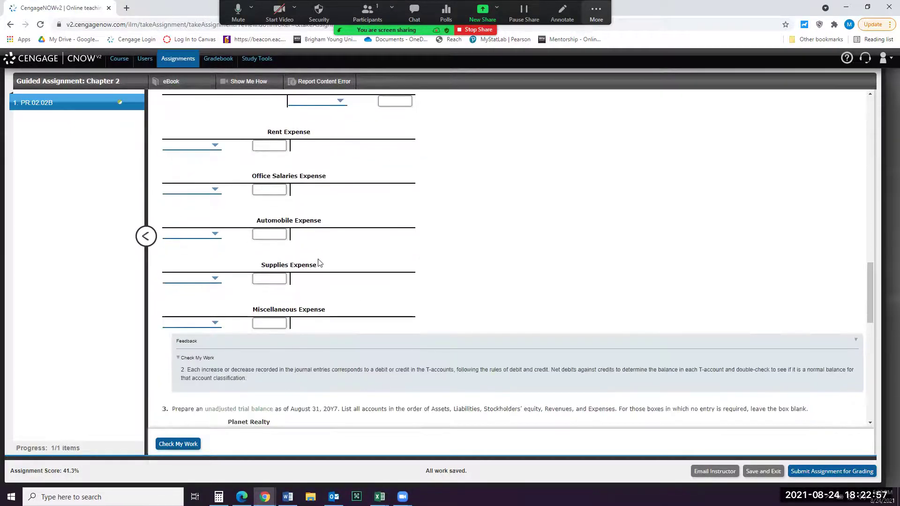
pyautogui.scroll(2, 319, 261)
pyautogui.click(332, 196)
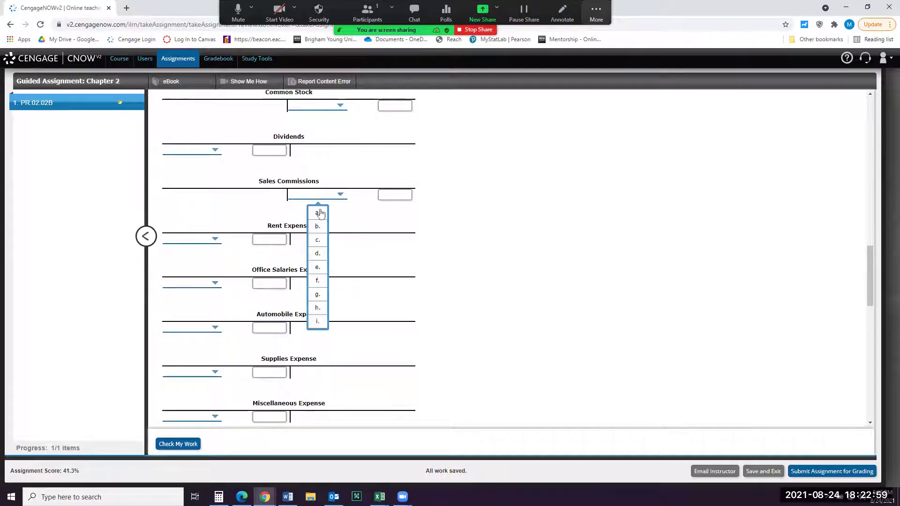
pyautogui.scroll(2, 324, 209)
pyautogui.click(325, 202)
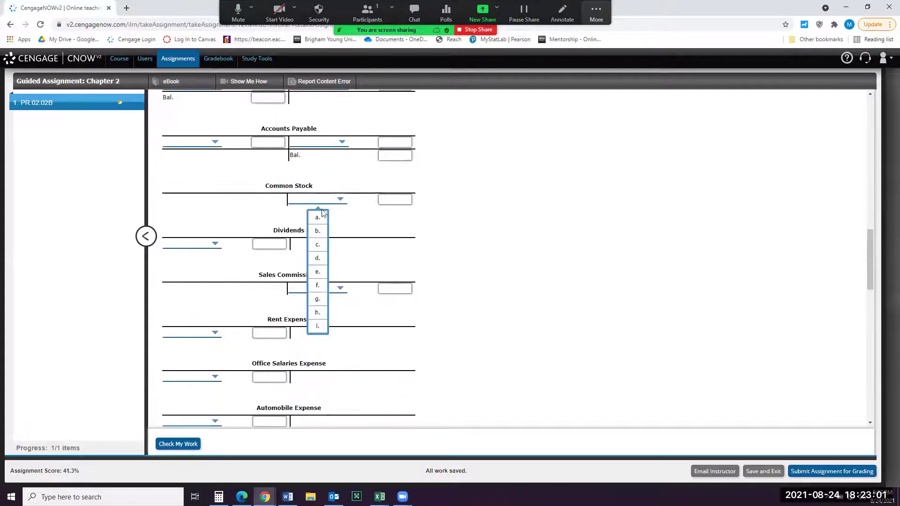
pyautogui.click(318, 215)
pyautogui.click(394, 200)
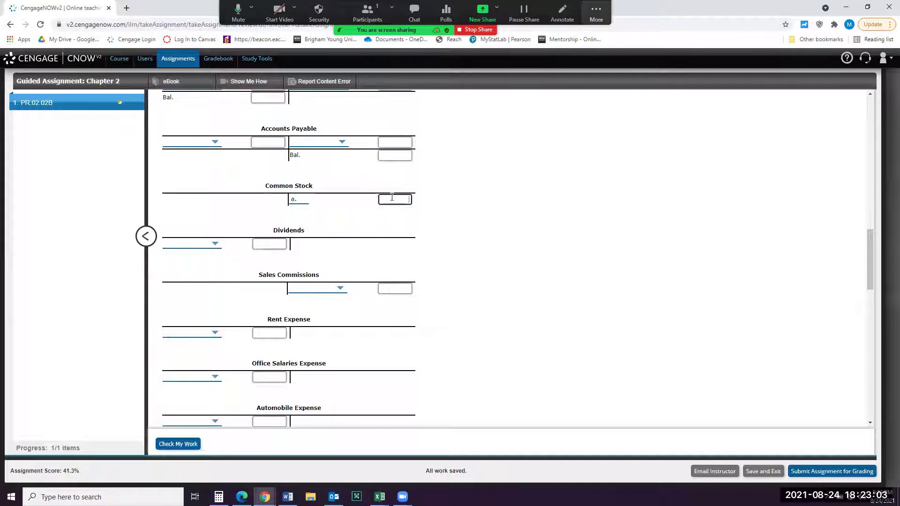
pyautogui.write('17500')
# Post transaction b to the debit side of the Supplies T account with an amount of 2,300.
pyautogui.scroll(10, 393, 199)
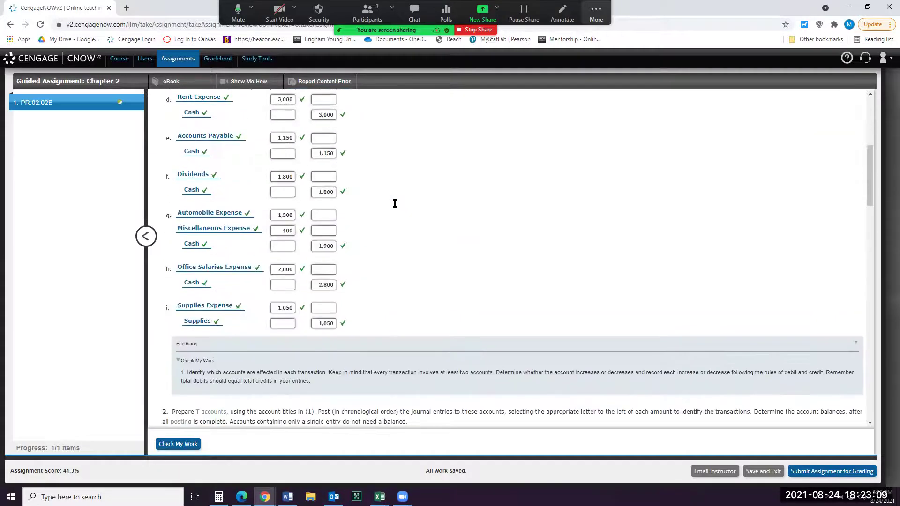
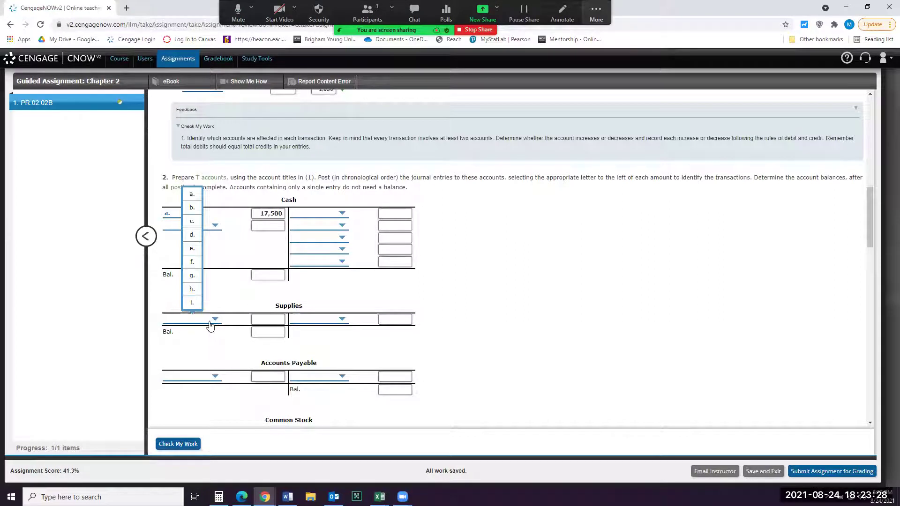
pyautogui.click(193, 214)
pyautogui.click(270, 320)
pyautogui.write('2300')
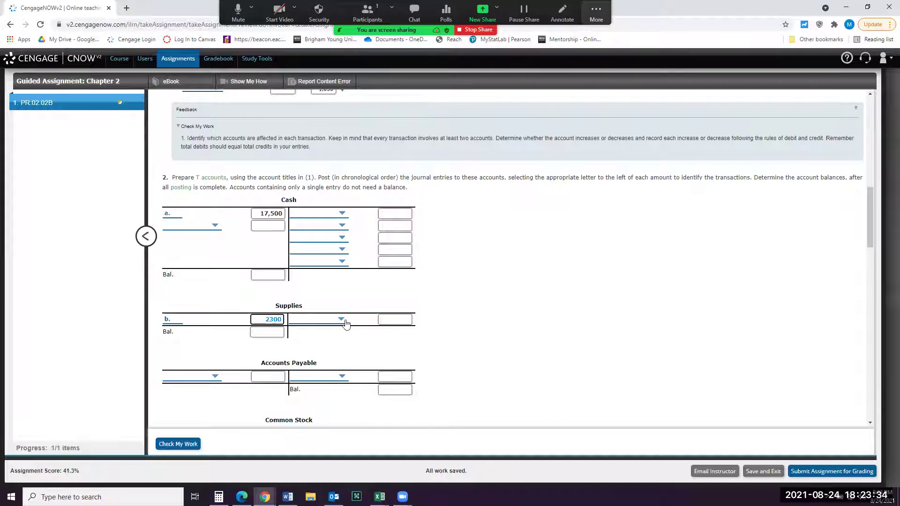
# Post transaction b to the credit side of the Accounts Payable T account with an amount of 2,300.
pyautogui.scroll(-1, 346, 323)
pyautogui.scroll(-8, 345, 323)
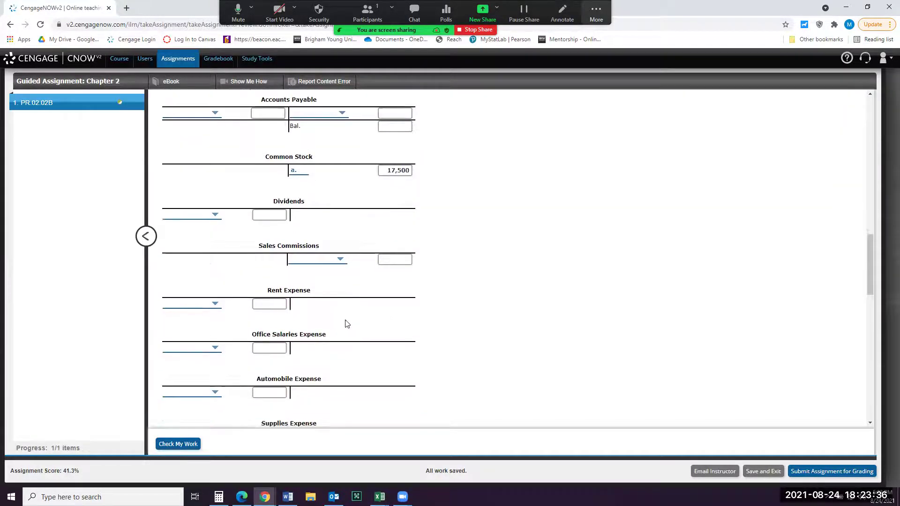
pyautogui.scroll(3, 346, 323)
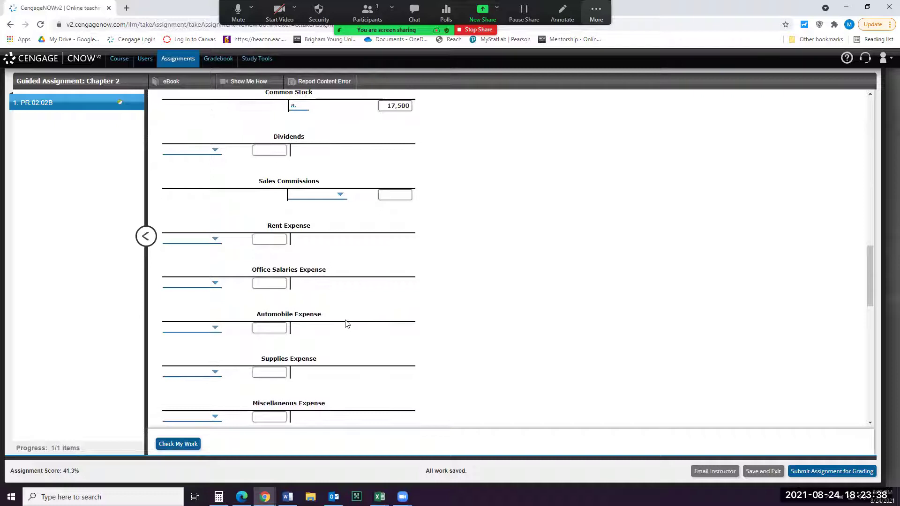
pyautogui.scroll(1, 345, 323)
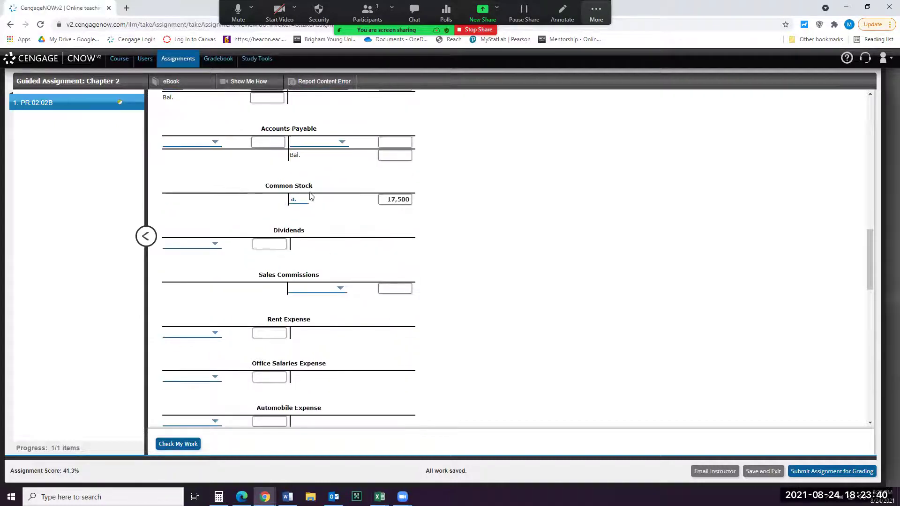
pyautogui.click(319, 149)
pyautogui.click(317, 177)
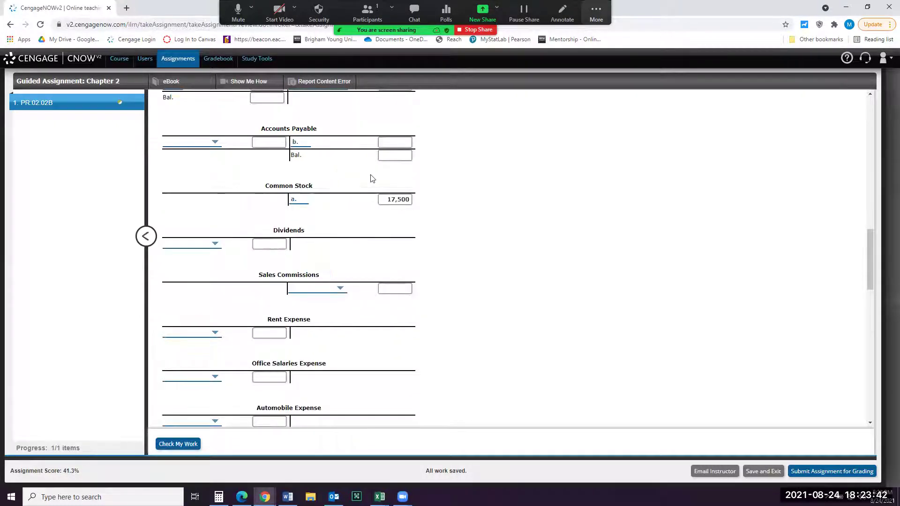
pyautogui.click(393, 144)
pyautogui.write('2300')
# Post transaction c to the second debit line of the Cash T account with an amount of 13,300.
pyautogui.scroll(10, 405, 193)
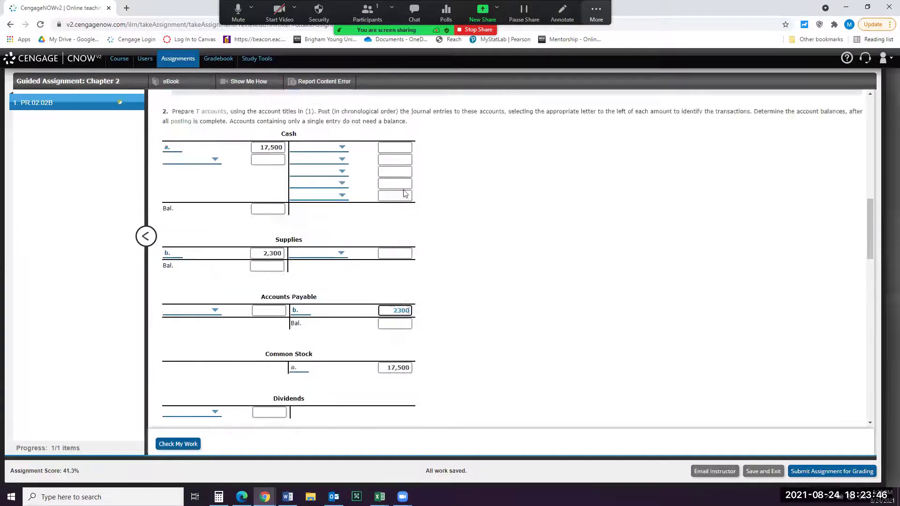
pyautogui.scroll(2, 357, 195)
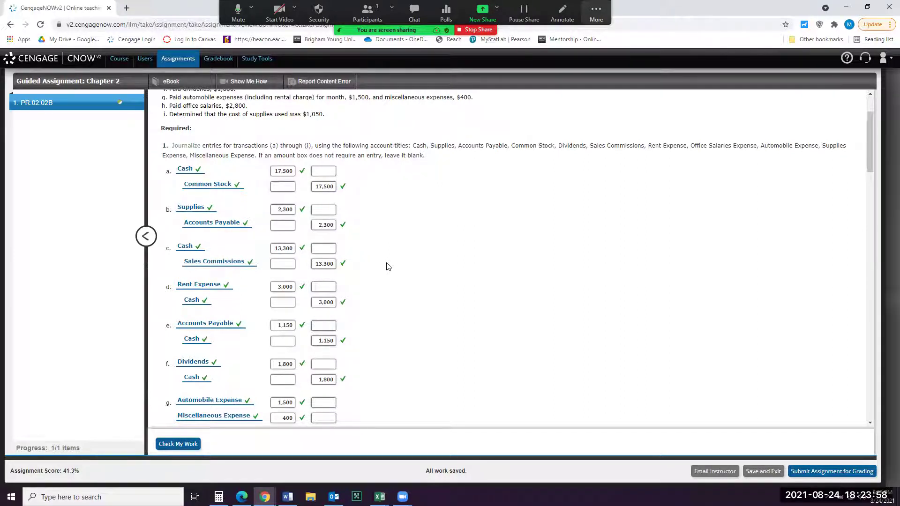
pyautogui.scroll(-8, 388, 267)
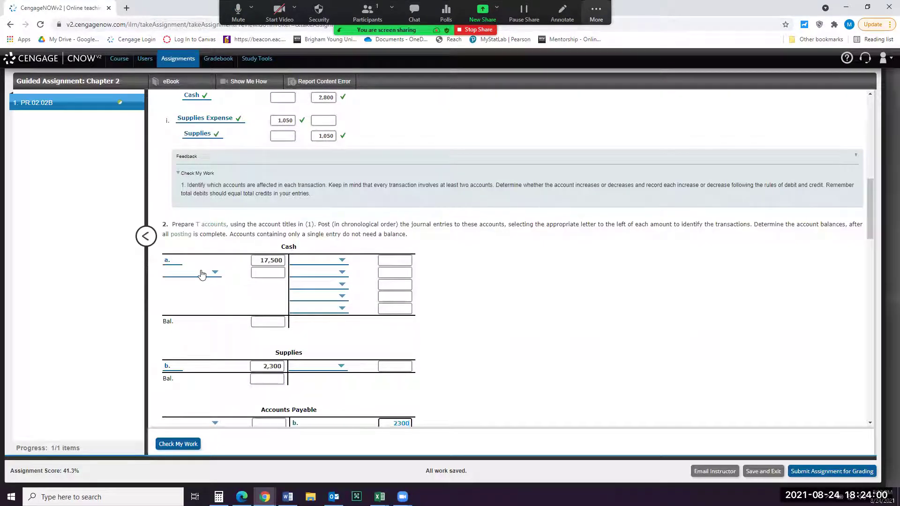
pyautogui.click(202, 274)
pyautogui.click(194, 306)
pyautogui.click(251, 272)
pyautogui.write('13')
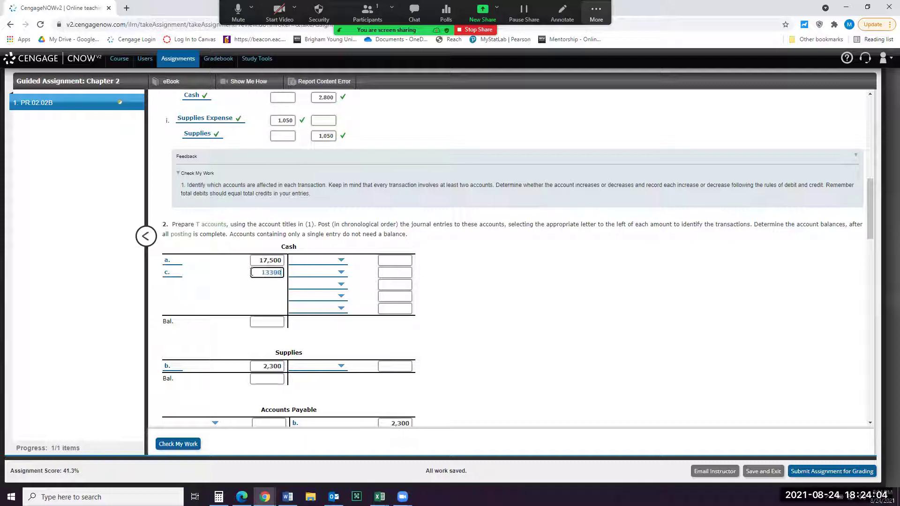
pyautogui.write('300')
pyautogui.press('Tab')
# Post transaction c to the credit side of the Sales Commissions T account with an amount of 13,300.
pyautogui.scroll(-4, 274, 315)
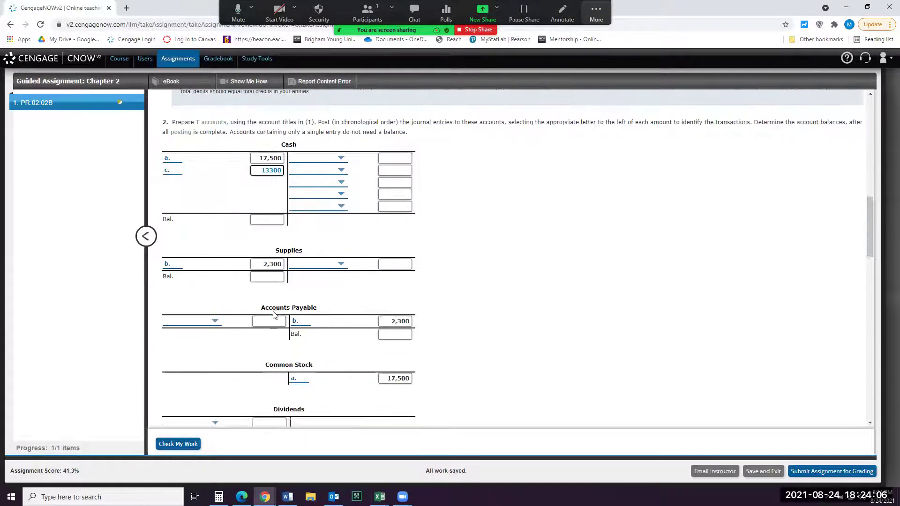
pyautogui.click(302, 384)
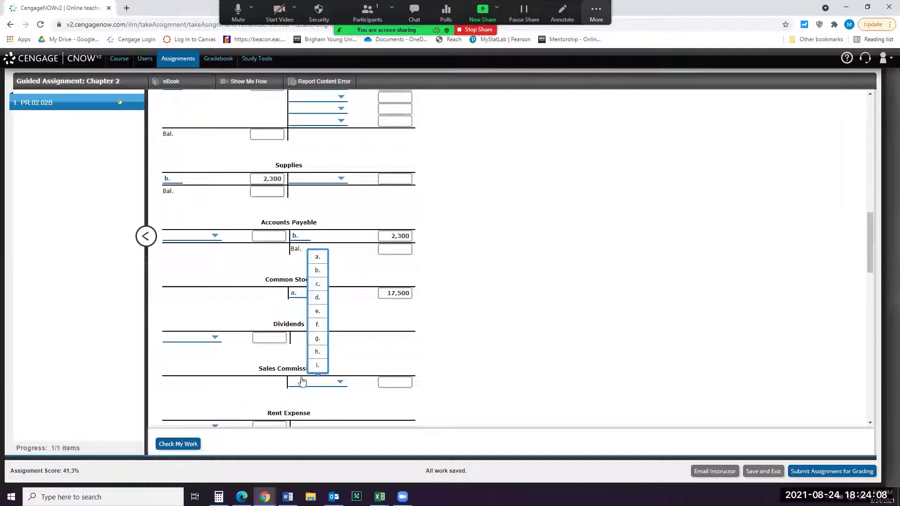
pyautogui.click(318, 285)
pyautogui.click(382, 381)
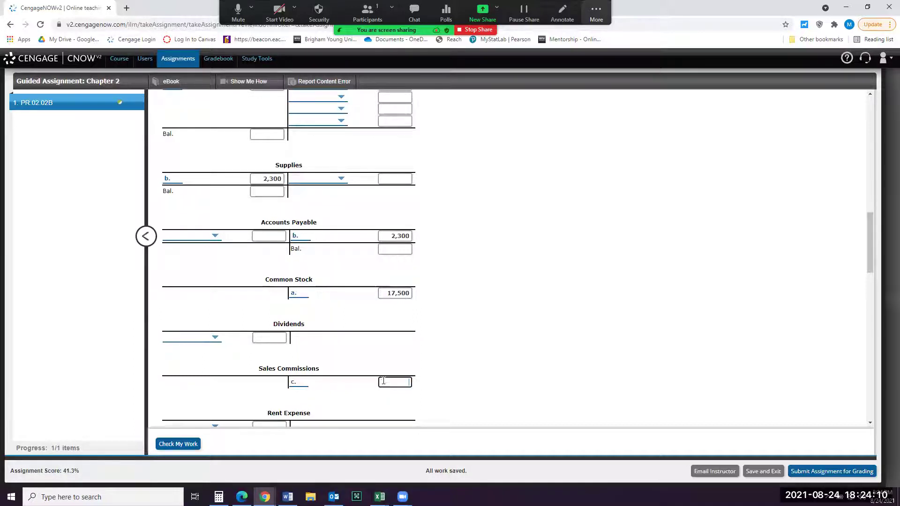
pyautogui.write('133')
# Post transaction d to the debit side of the Rent Expense T account with an amount of 3,000.
pyautogui.scroll(10, 370, 366)
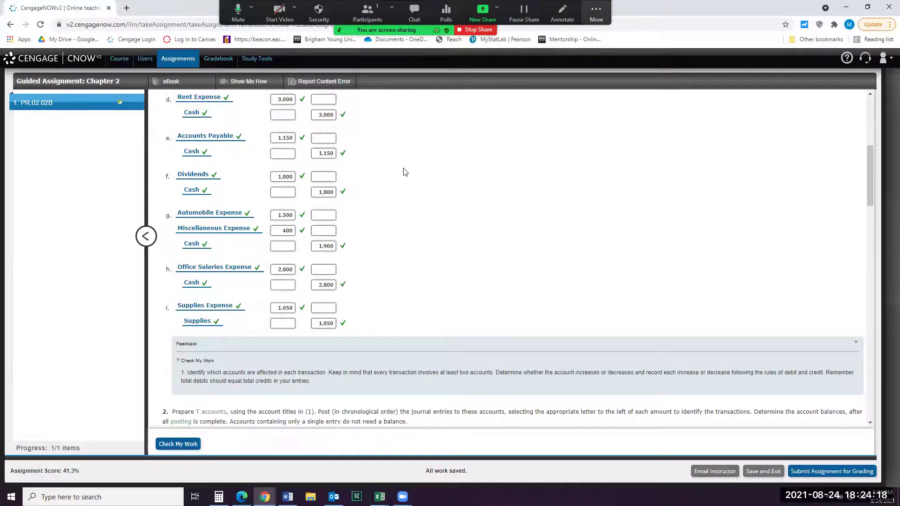
pyautogui.scroll(-10, 405, 172)
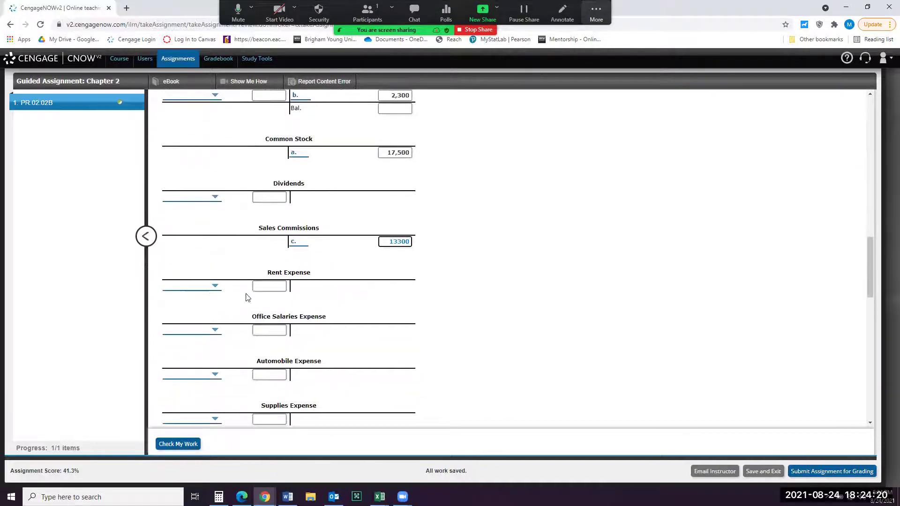
pyautogui.click(208, 288)
pyautogui.click(193, 209)
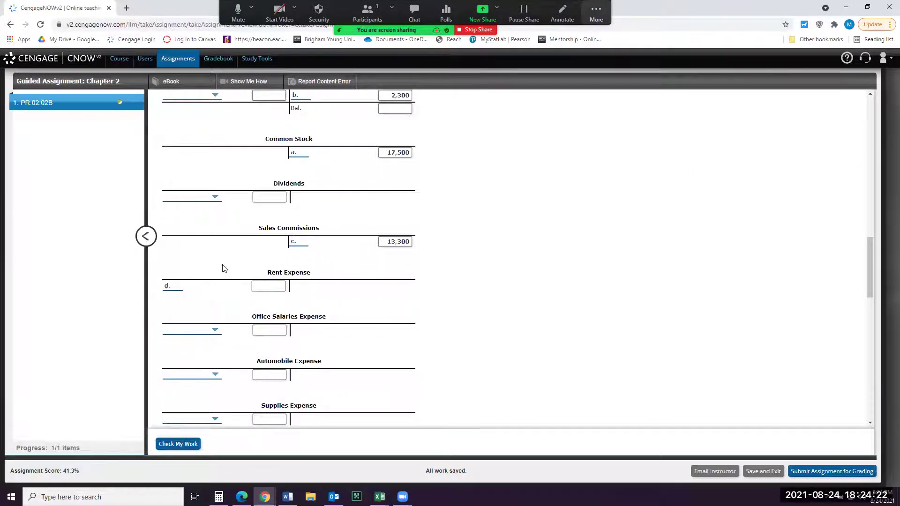
pyautogui.click(261, 287)
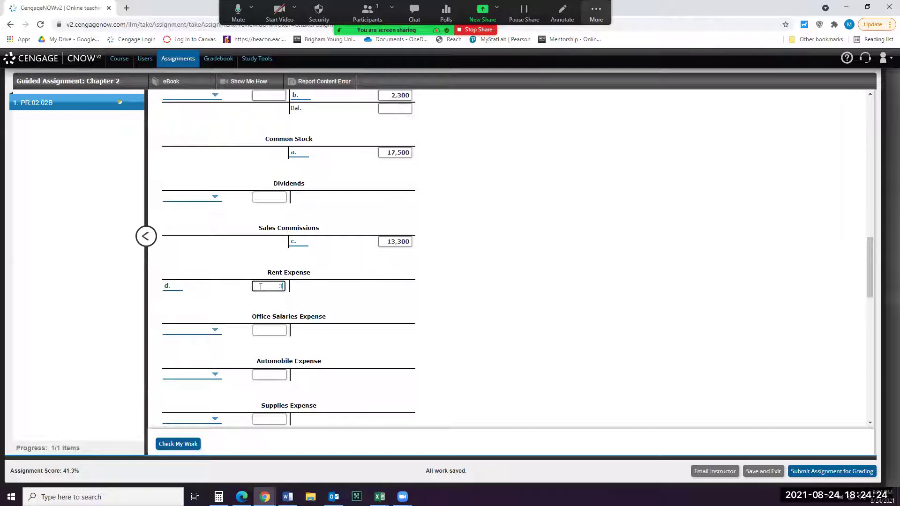
# Post transaction d to the first credit line of the Cash T account with an amount of 3,000.
pyautogui.scroll(5, 257, 284)
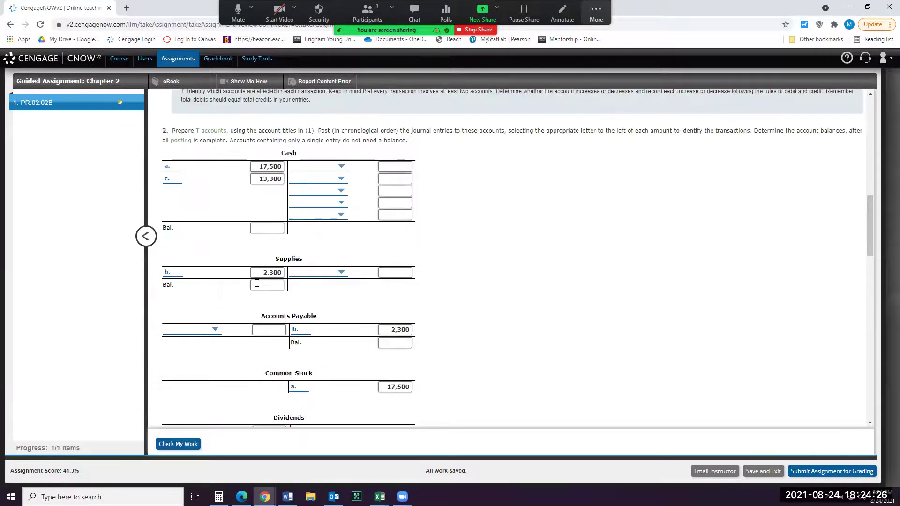
pyautogui.click(302, 170)
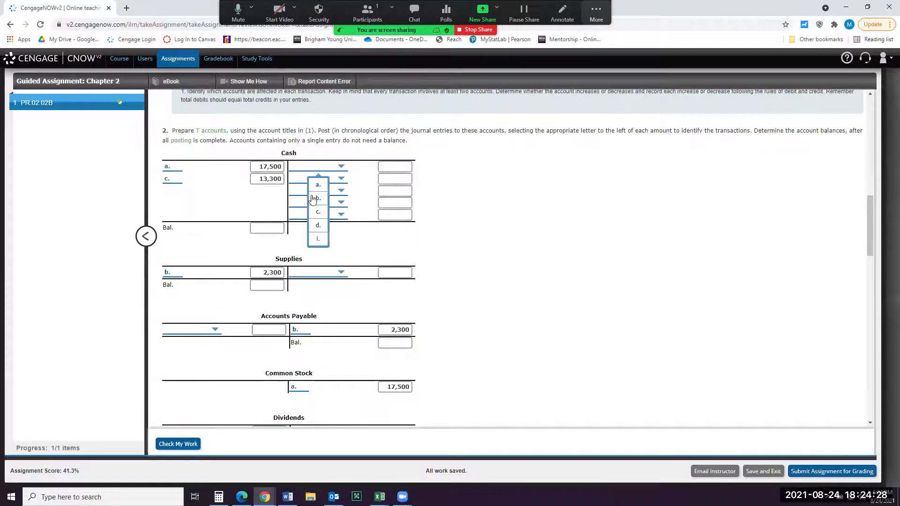
pyautogui.click(317, 225)
pyautogui.click(391, 164)
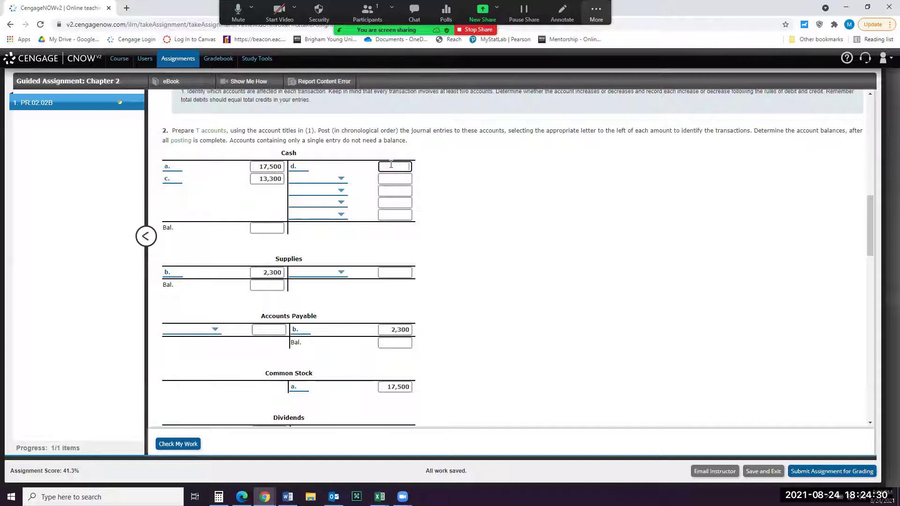
pyautogui.write('3000')
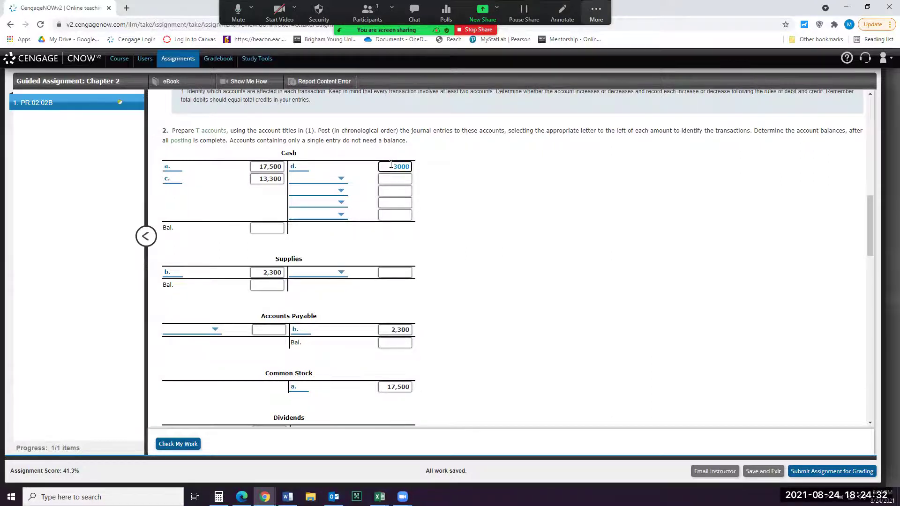
# Post transaction e to the debit side of the Accounts Payable T account with an amount of 1,150.
pyautogui.scroll(6, 432, 227)
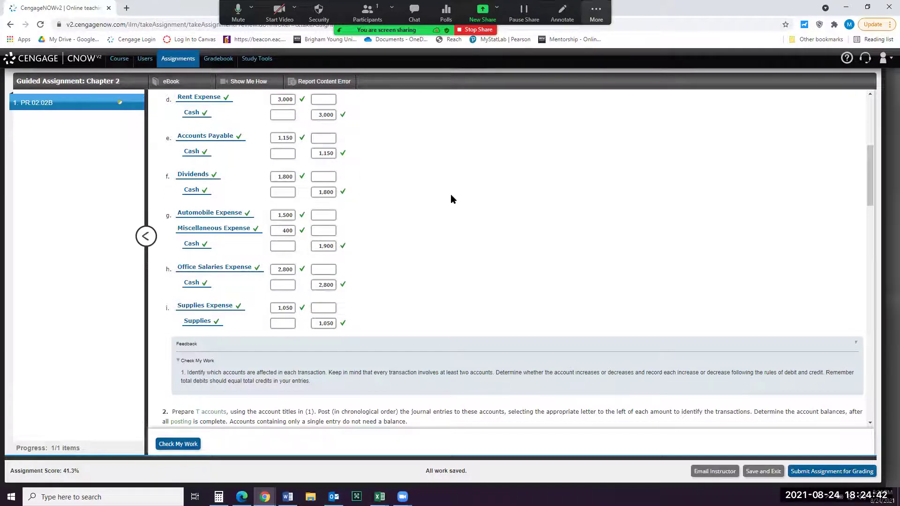
pyautogui.scroll(-7, 451, 200)
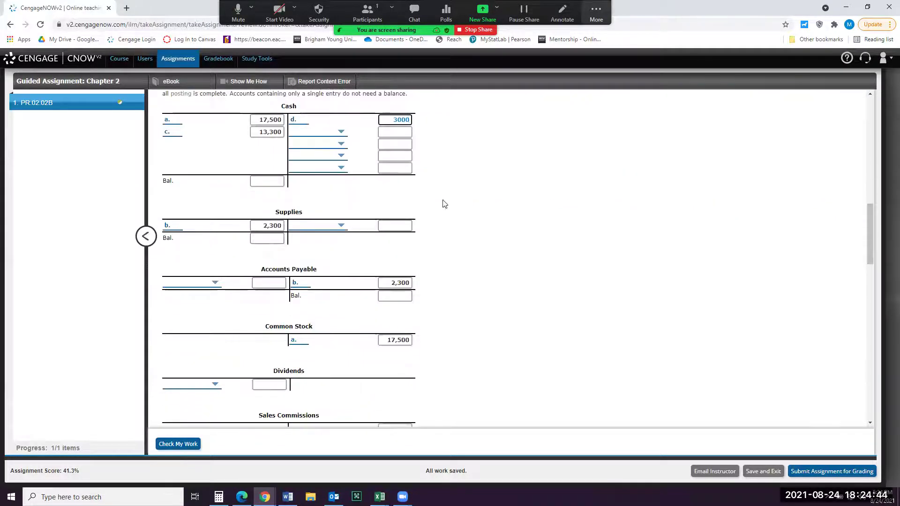
pyautogui.click(216, 283)
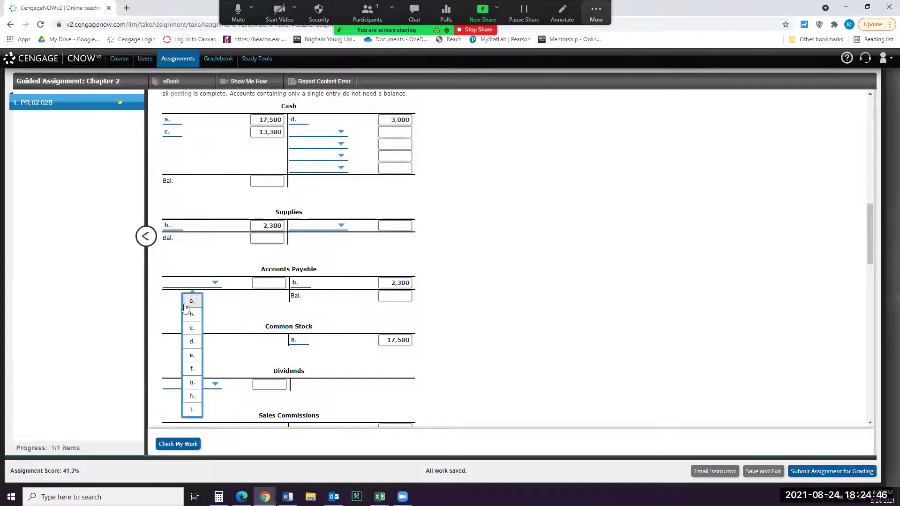
pyautogui.click(192, 357)
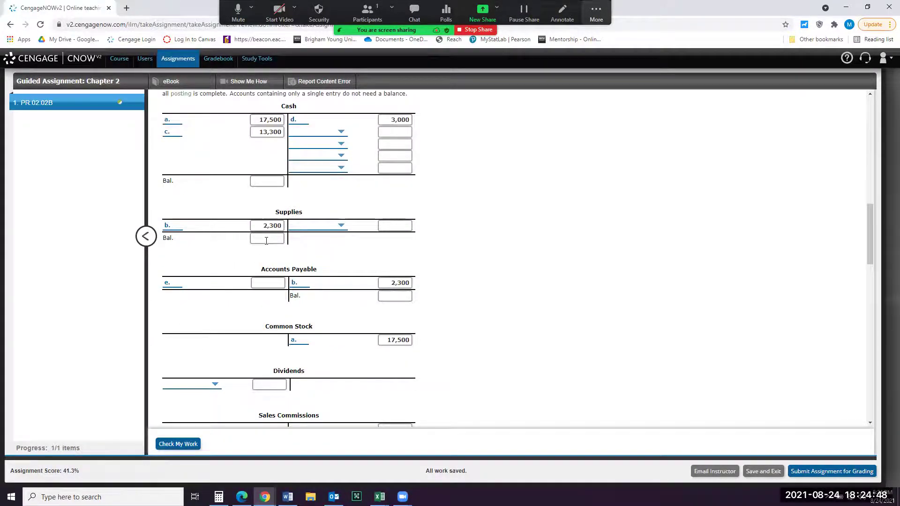
pyautogui.click(259, 283)
# Post transaction e to the second credit line of the Cash T account with an amount of 1,150.
pyautogui.scroll(8, 260, 283)
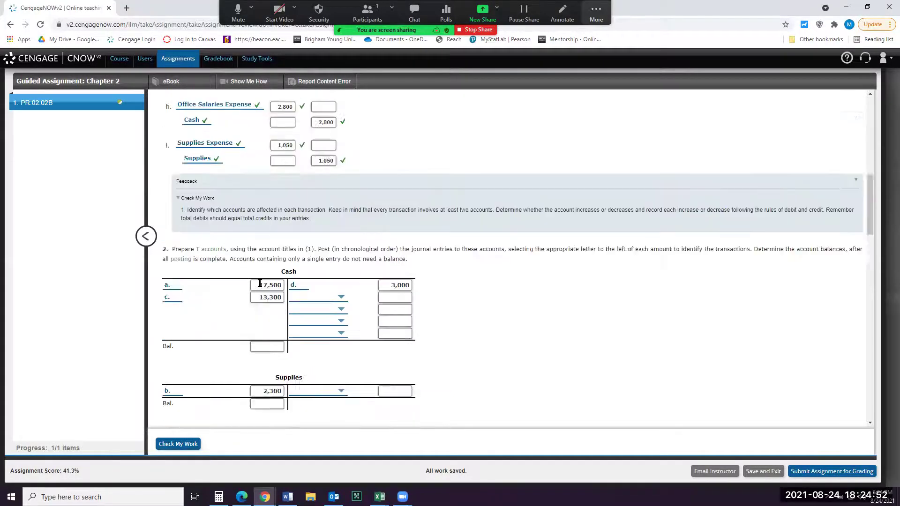
pyautogui.scroll(-4, 260, 284)
pyautogui.click(313, 320)
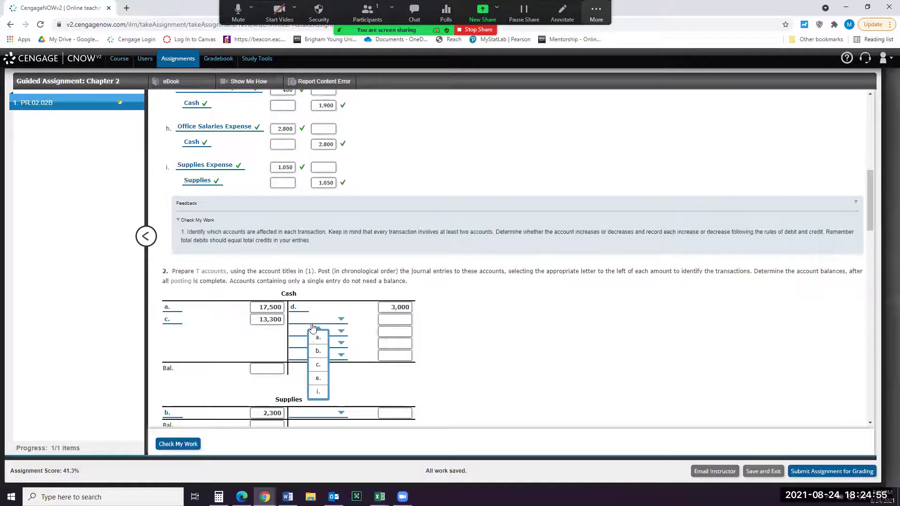
pyautogui.click(318, 378)
pyautogui.click(389, 320)
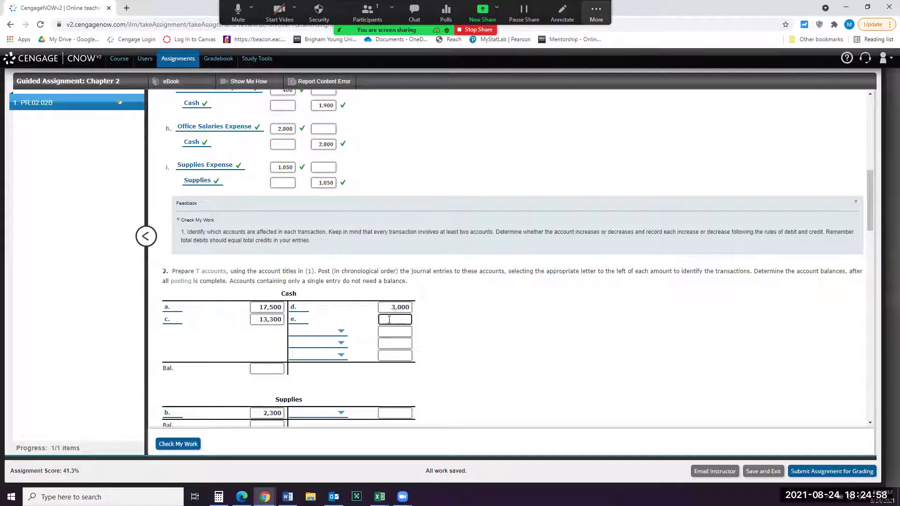
# Post transaction f to the debit side of the Dividends T account with an amount of 1,800.
pyautogui.scroll(3, 389, 319)
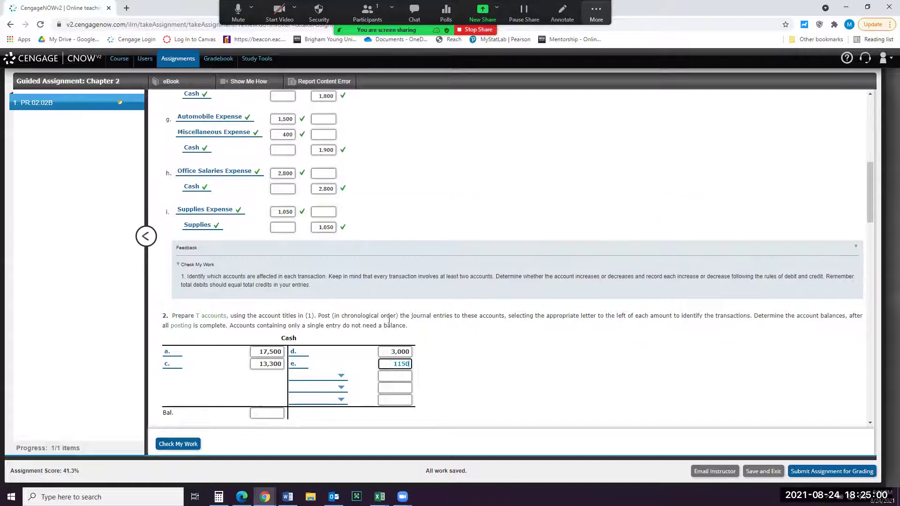
pyautogui.scroll(1, 389, 320)
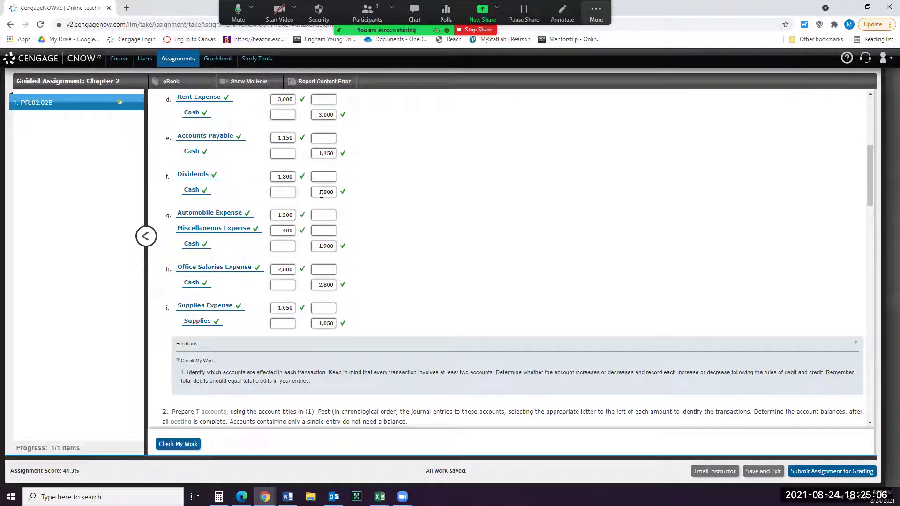
pyautogui.scroll(-8, 416, 224)
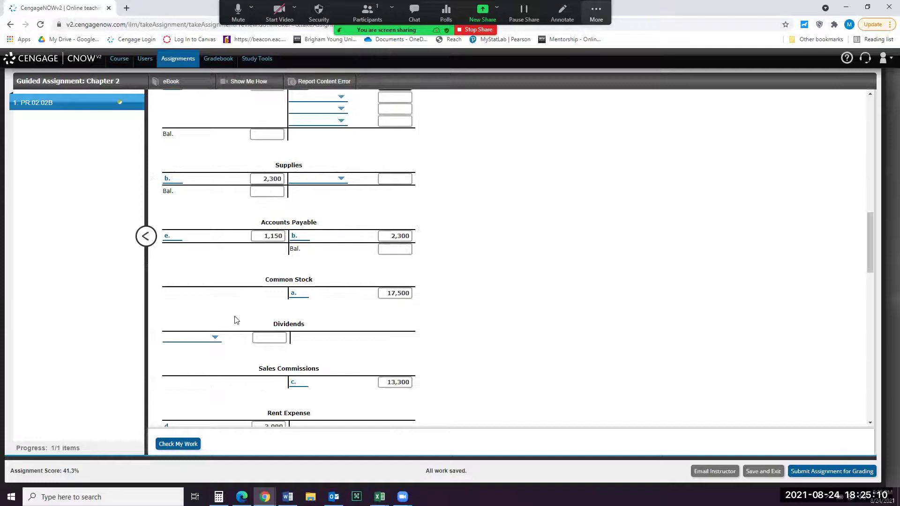
pyautogui.click(197, 339)
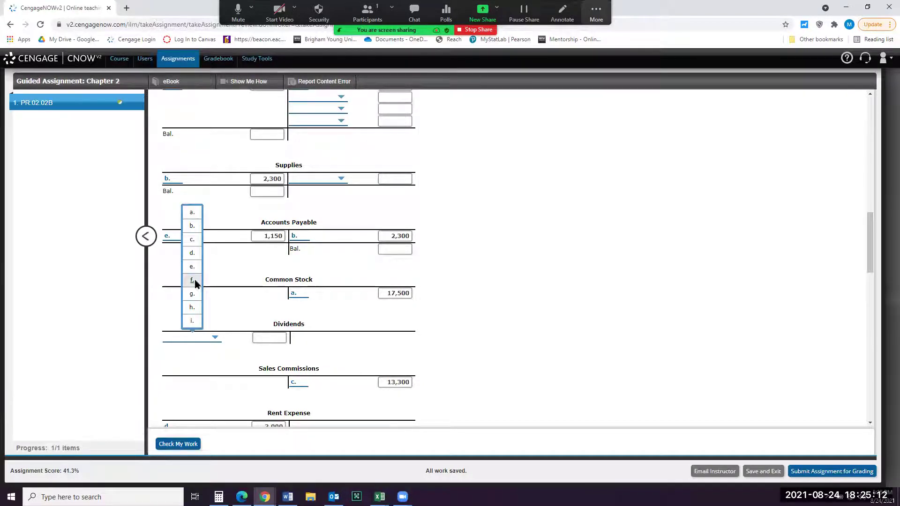
pyautogui.click(196, 282)
pyautogui.click(256, 336)
pyautogui.write('1800')
# Post transaction f to the third credit line of the Cash T account with an amount of 1,800.
pyautogui.scroll(2, 320, 196)
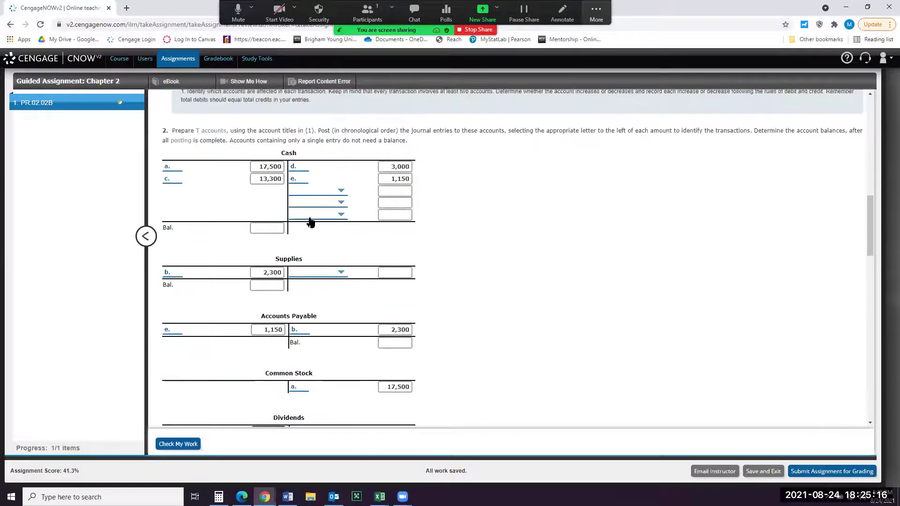
pyautogui.click(321, 196)
pyautogui.click(319, 248)
pyautogui.click(386, 190)
pyautogui.write('1800')
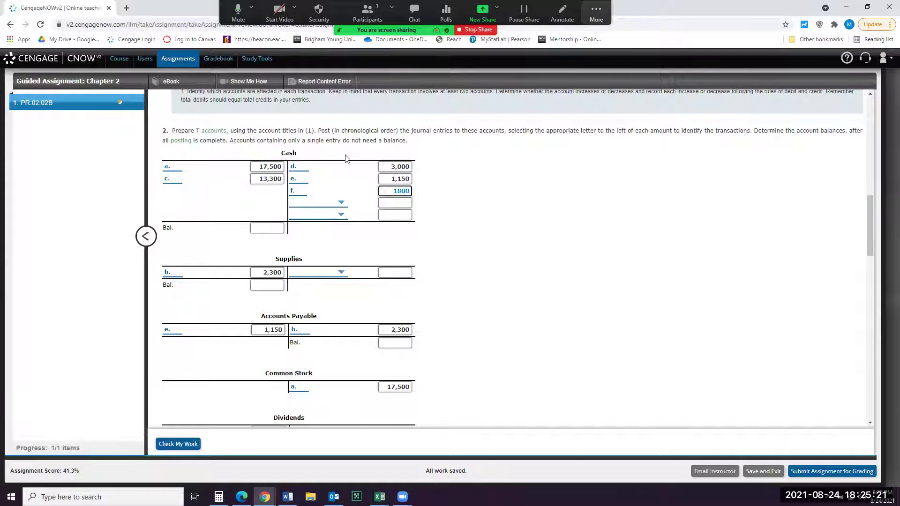
# Post transaction g to the debit side of the Automobile Expense T account with an amount of 1,500.
pyautogui.scroll(4, 346, 158)
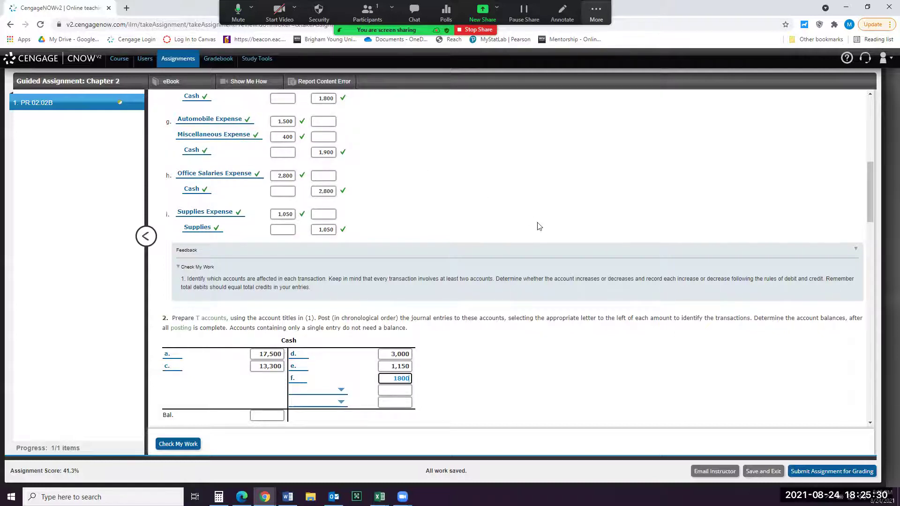
pyautogui.scroll(-12, 578, 295)
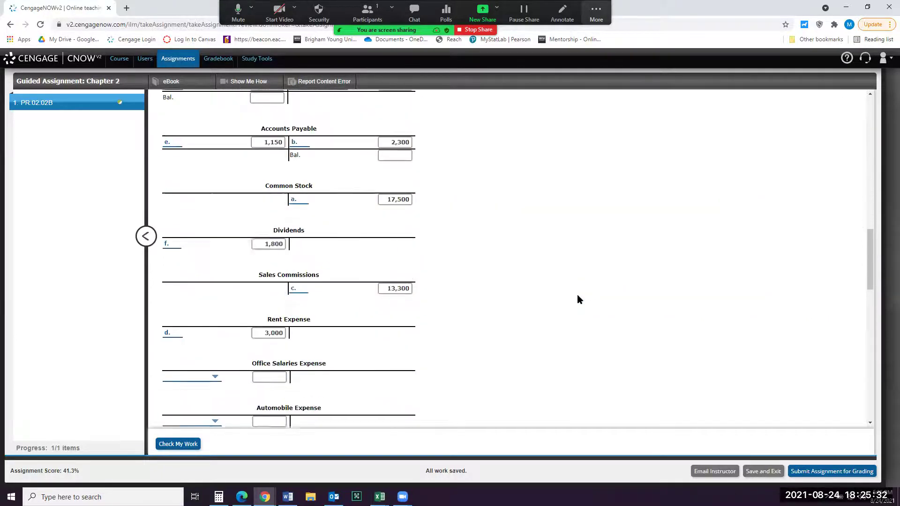
pyautogui.click(188, 281)
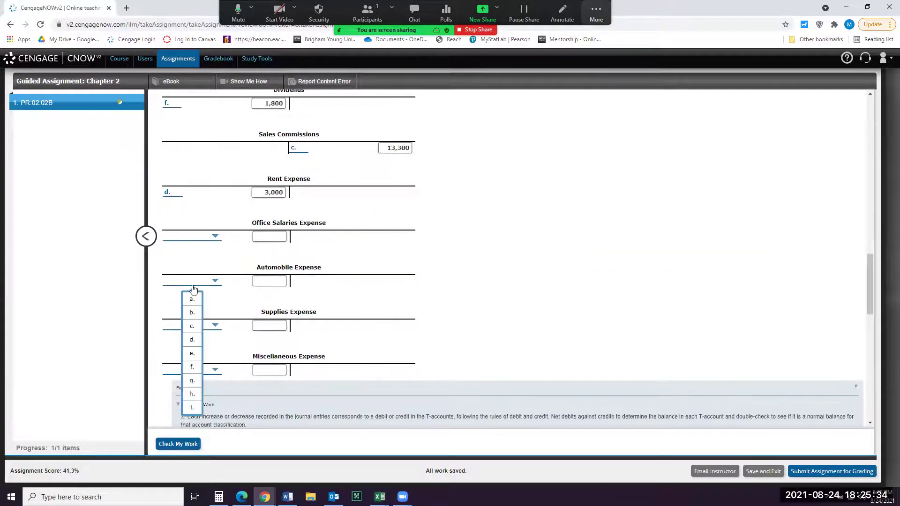
pyautogui.click(192, 380)
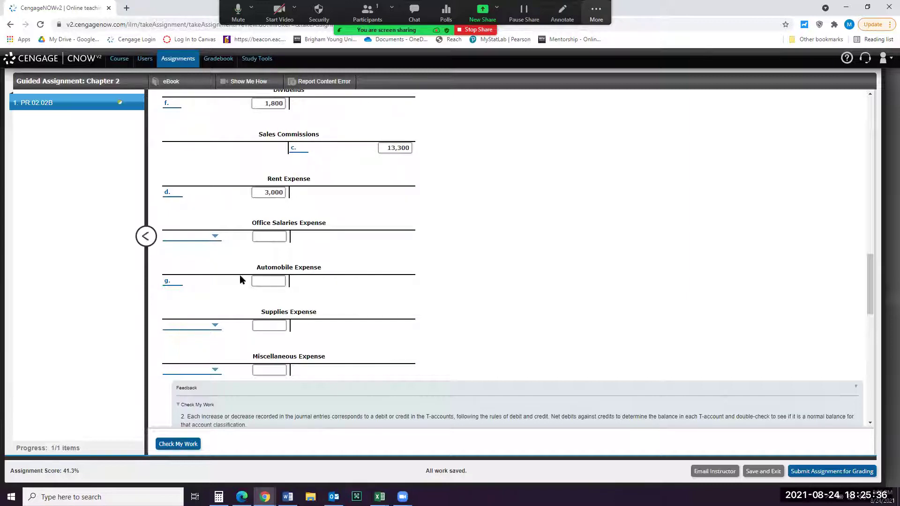
pyautogui.click(261, 280)
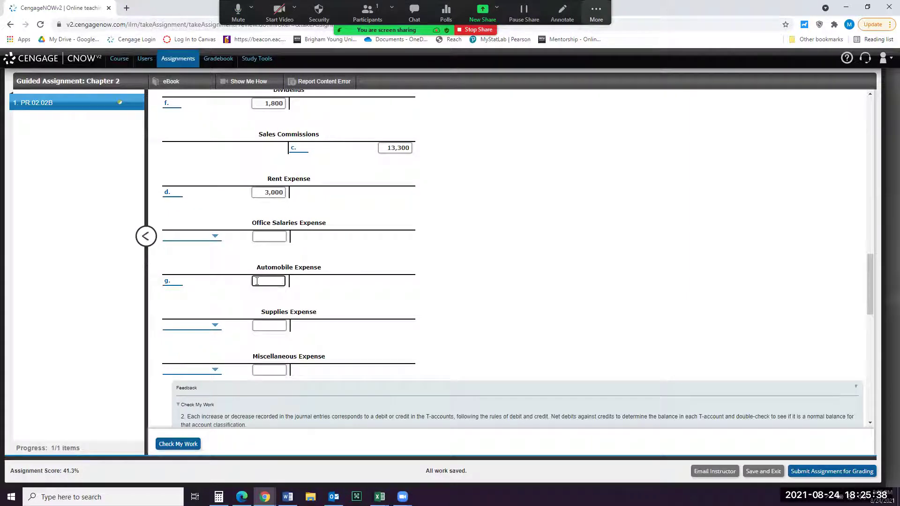
pyautogui.write('1500')
# Post transaction g to the debit side of the Miscellaneous Expense T account with an amount of 400.
pyautogui.click(199, 370)
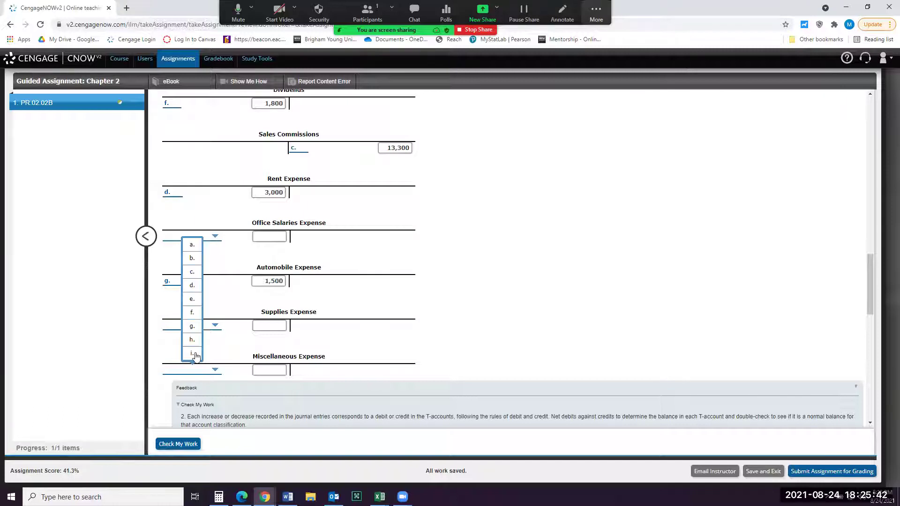
pyautogui.click(193, 329)
pyautogui.click(266, 371)
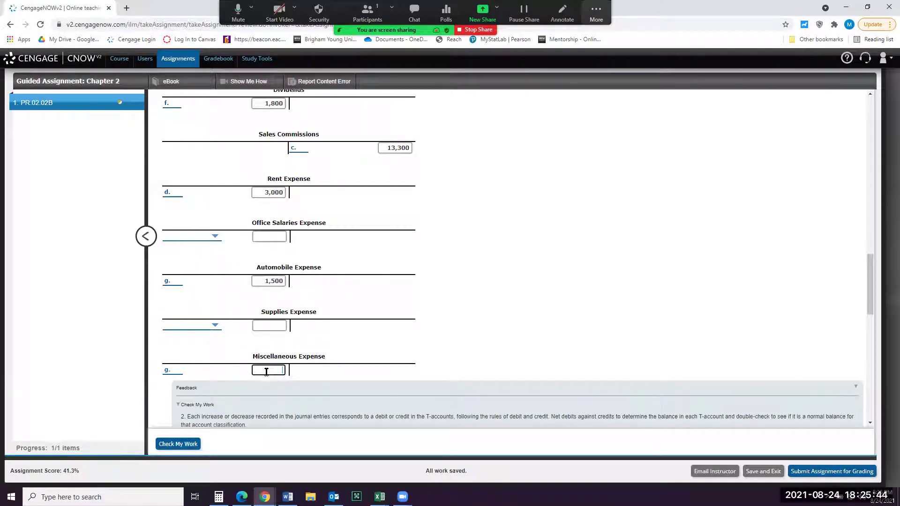
pyautogui.write('400')
# Post transaction g to the fourth credit line of the Cash T account with an amount of 1,900.
pyautogui.scroll(9, 340, 318)
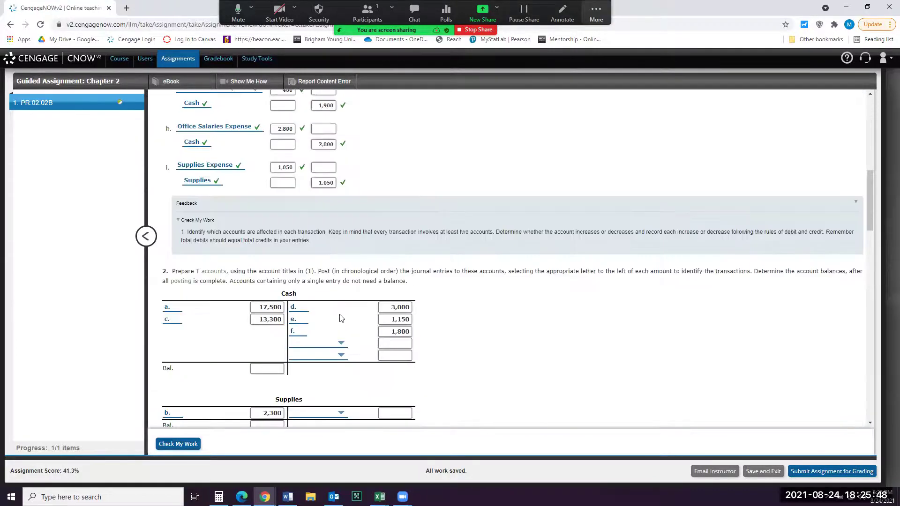
pyautogui.scroll(-1, 340, 318)
pyautogui.click(328, 309)
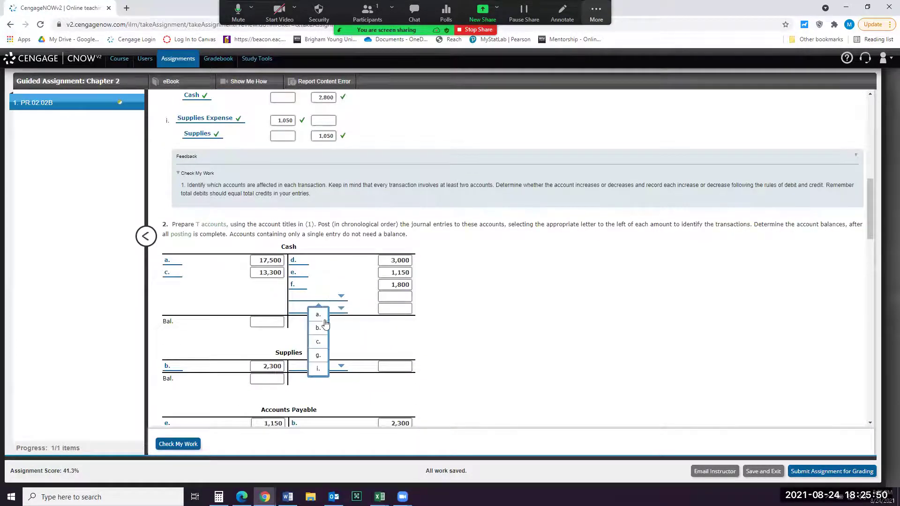
pyautogui.click(319, 358)
pyautogui.click(389, 297)
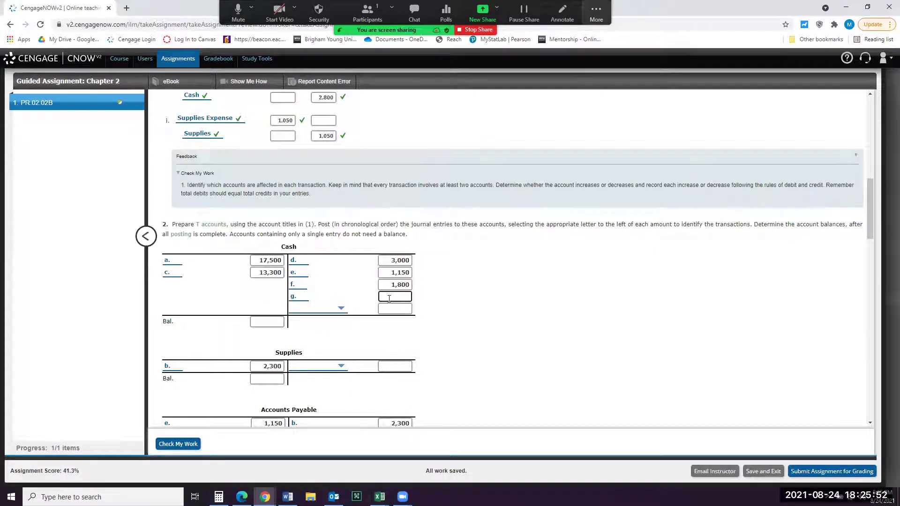
pyautogui.write('1900')
# Post transaction h to the debit side of the Office Salaries Expense T account with an amount of 2,800.
pyautogui.scroll(2, 389, 299)
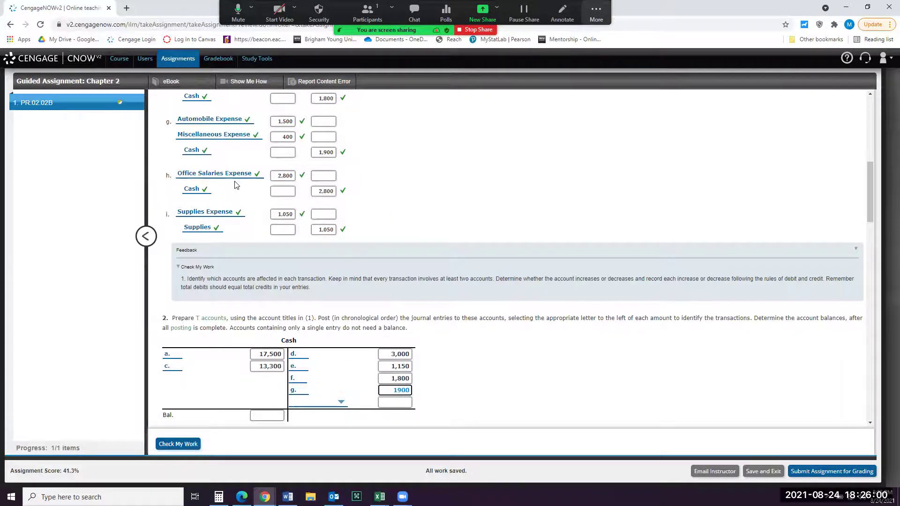
pyautogui.scroll(-5, 346, 203)
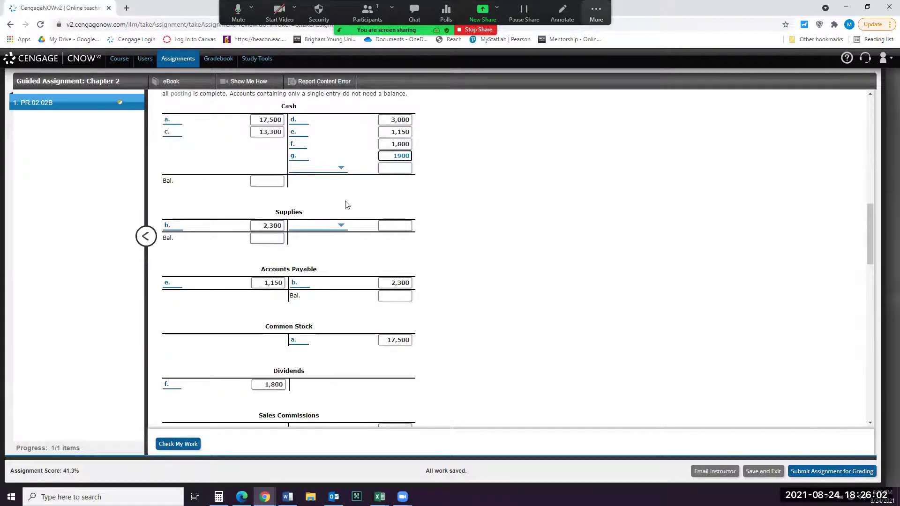
pyautogui.scroll(-6, 346, 205)
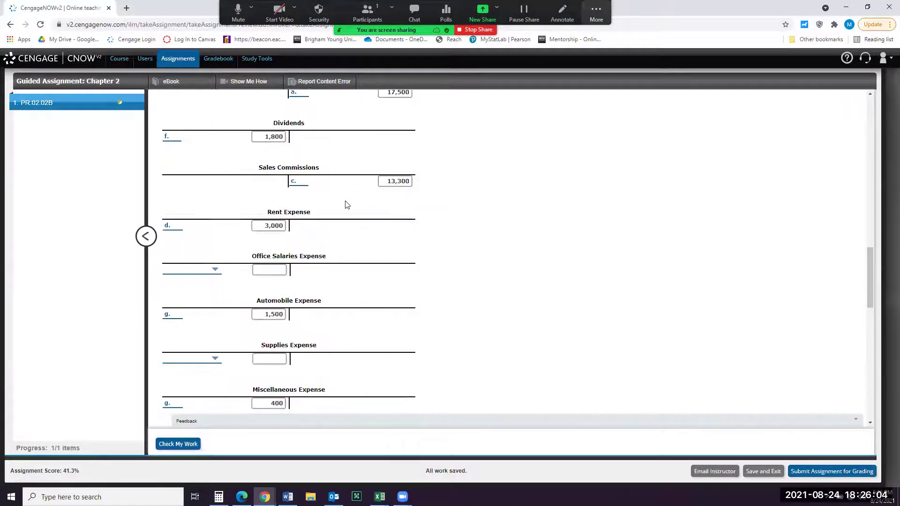
pyautogui.click(260, 237)
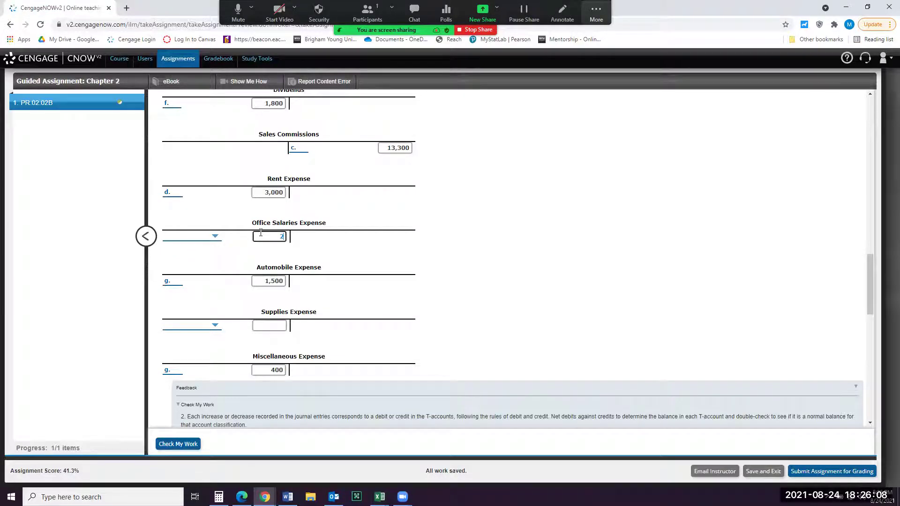
pyautogui.write('2800')
pyautogui.click(200, 243)
pyautogui.click(188, 355)
# Post transaction h to the fifth credit line of the Cash T account with an amount of 2,800.
pyautogui.scroll(8, 271, 298)
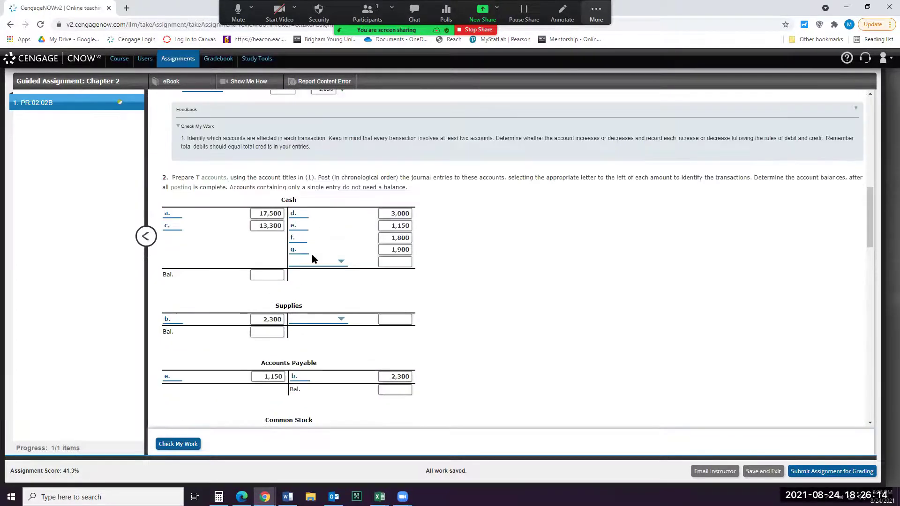
pyautogui.click(313, 259)
pyautogui.click(317, 337)
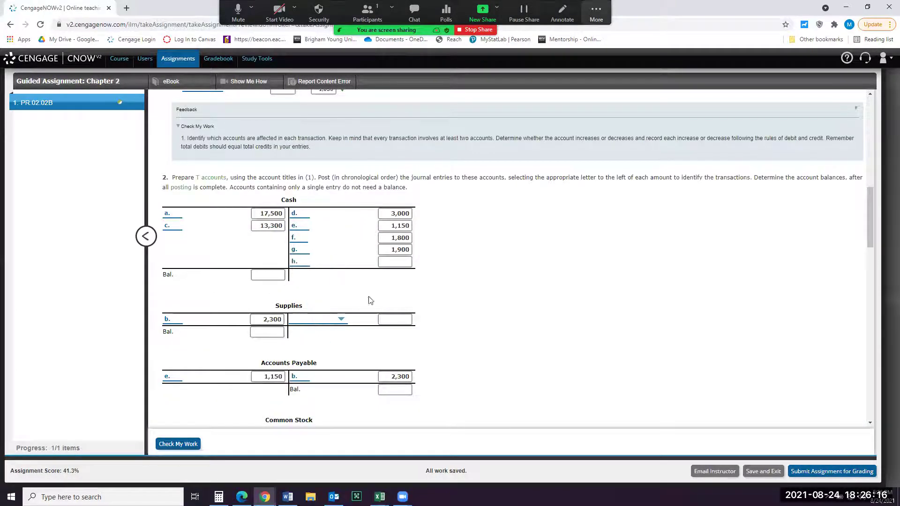
pyautogui.click(395, 261)
pyautogui.write('2800')
# Post transaction i to the debit side of the Supplies Expense T account with an amount of 1,050.
pyautogui.scroll(2, 383, 259)
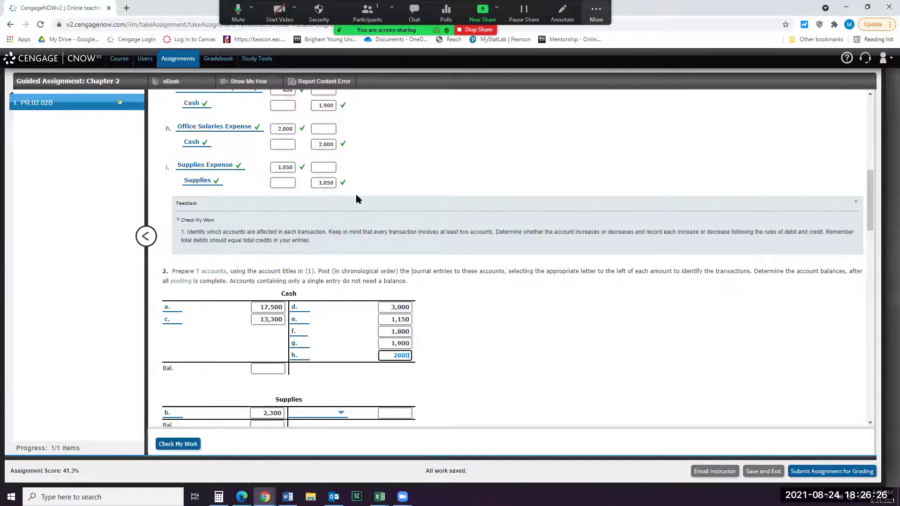
pyautogui.scroll(-3, 357, 198)
pyautogui.scroll(-1, 357, 199)
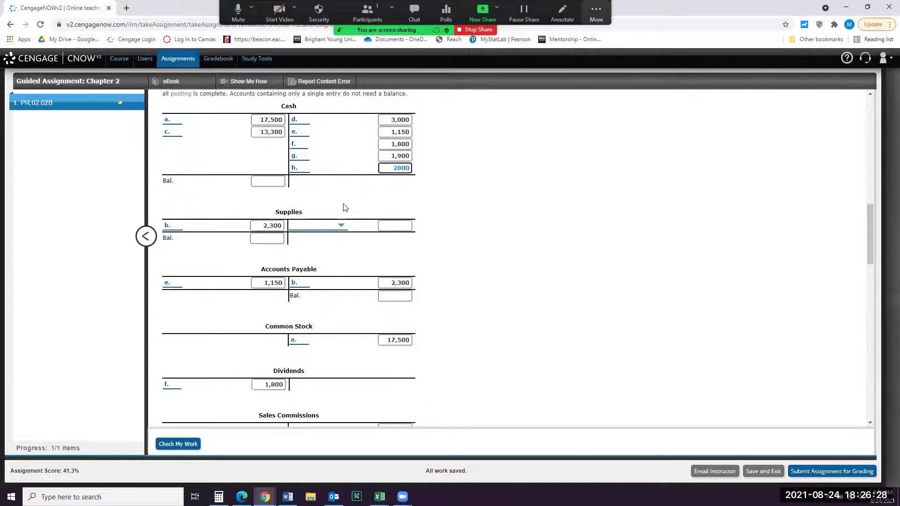
pyautogui.scroll(-7, 331, 216)
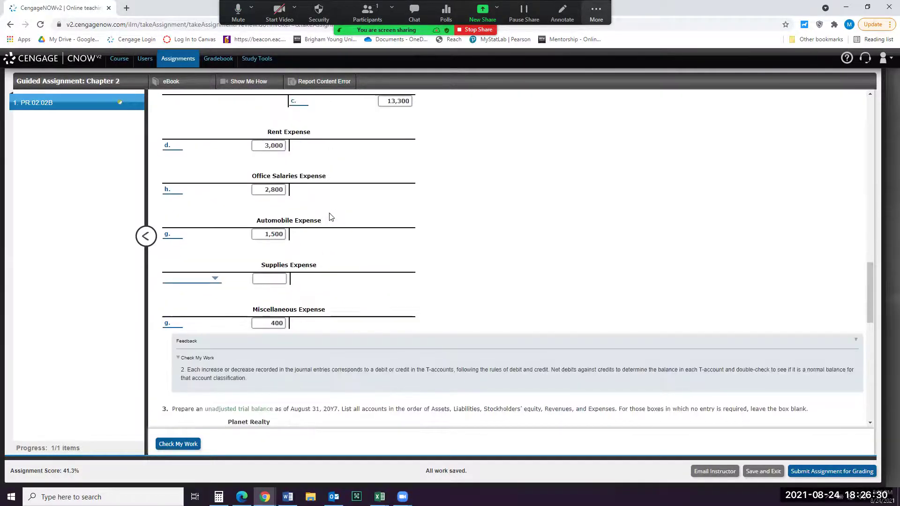
pyautogui.click(211, 280)
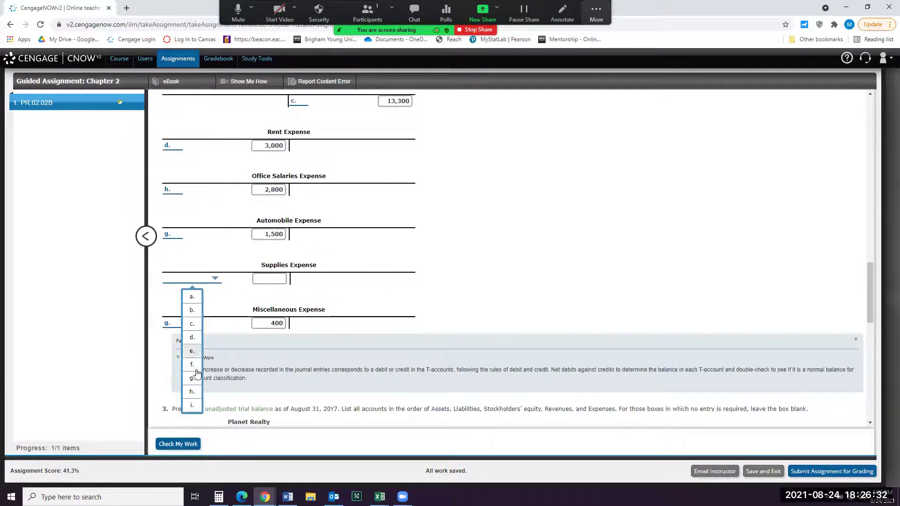
pyautogui.click(194, 406)
pyautogui.click(272, 279)
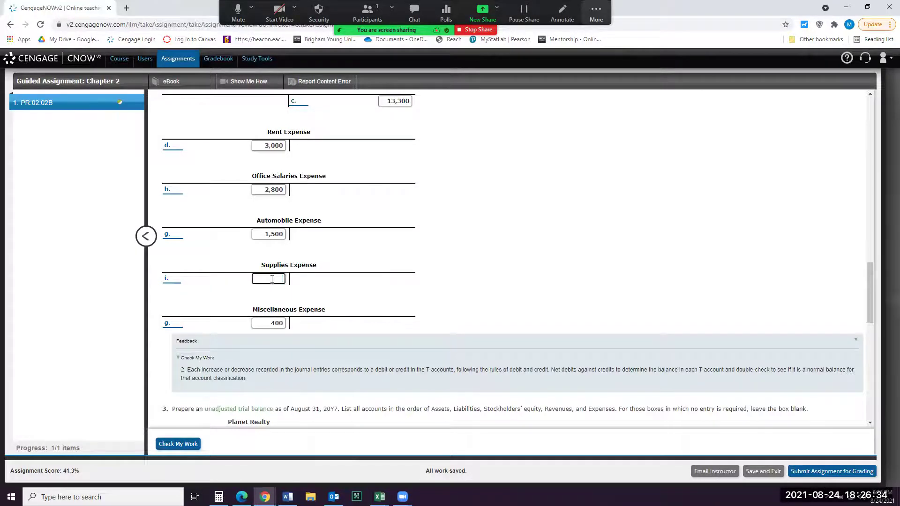
pyautogui.write('1050')
# Post transaction i to the credit side of the Supplies T account with an amount of 1,050.
pyautogui.scroll(5, 263, 275)
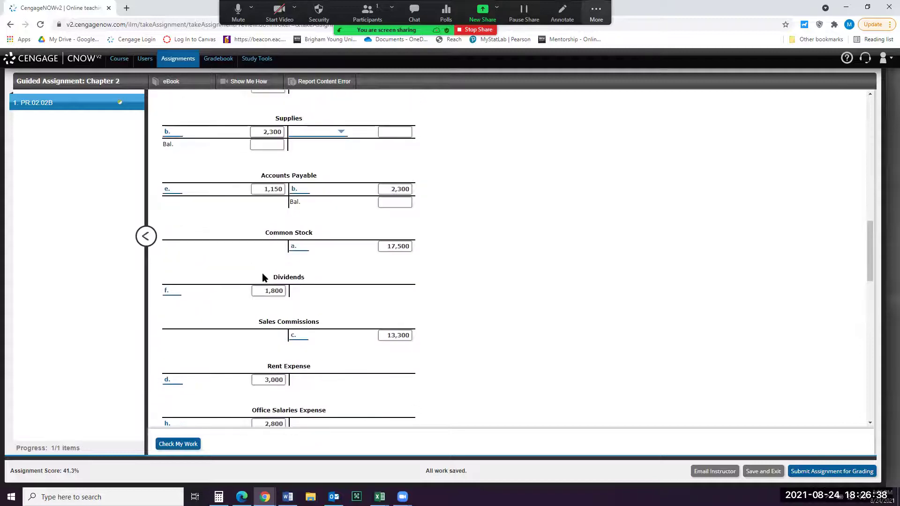
pyautogui.scroll(1, 263, 277)
pyautogui.click(328, 186)
pyautogui.click(320, 307)
pyautogui.click(389, 183)
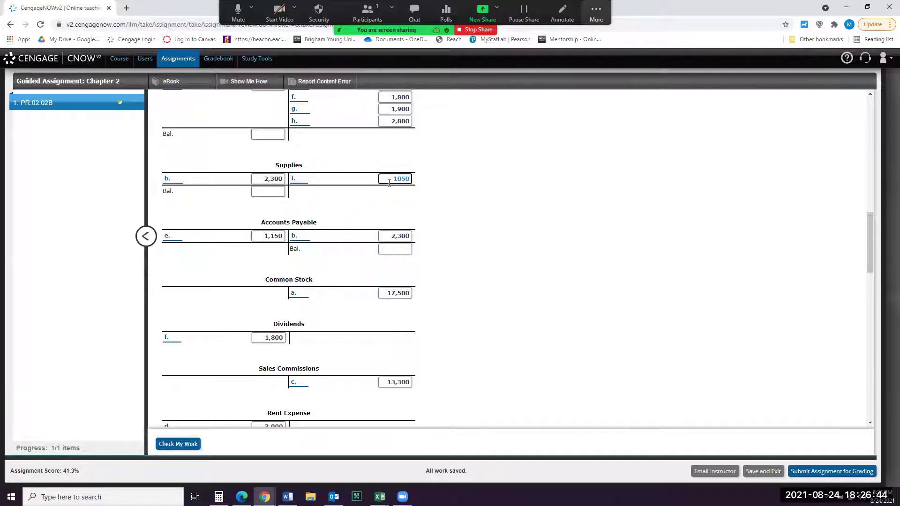
pyautogui.click(581, 224)
pyautogui.scroll(4, 581, 224)
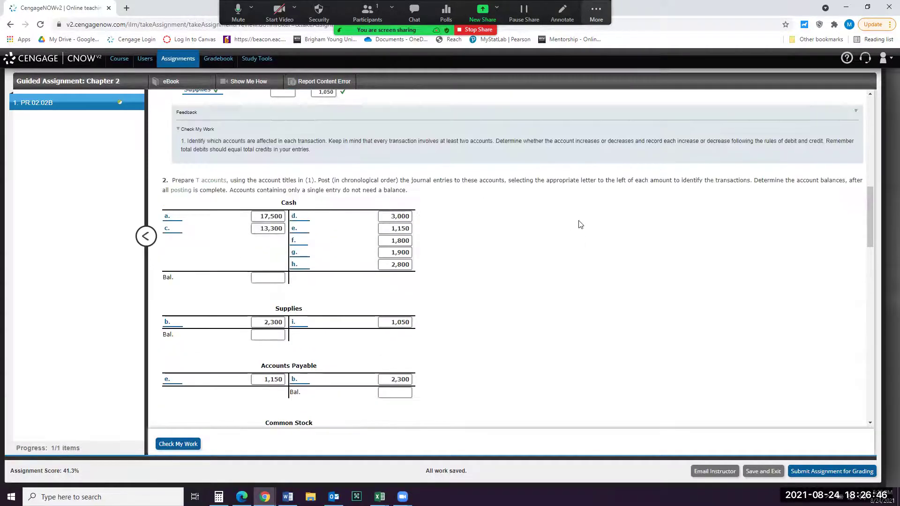
pyautogui.scroll(-1, 580, 224)
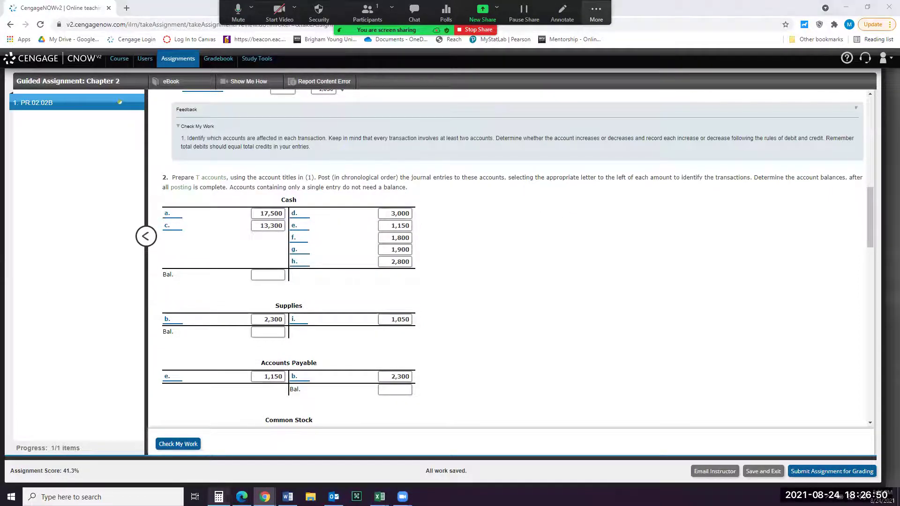
pyautogui.click(219, 497)
pyautogui.click(779, 173)
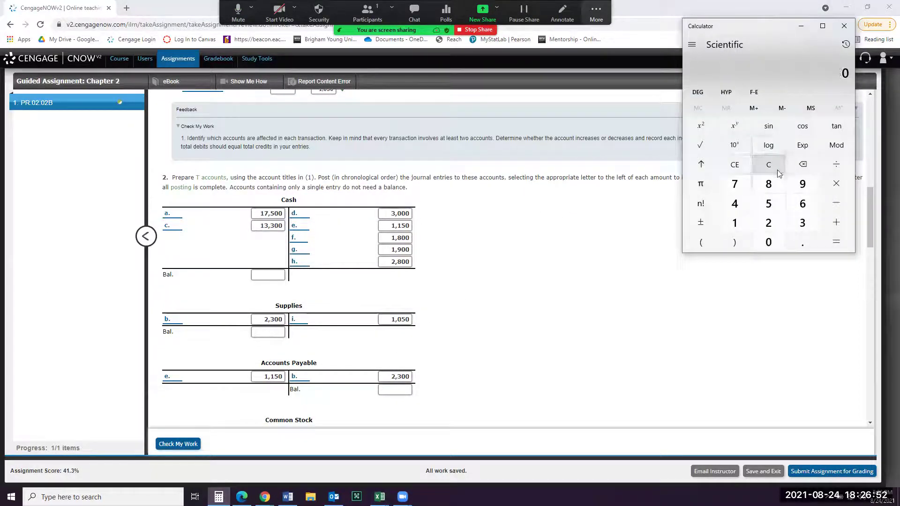
pyautogui.write('17500+13300')
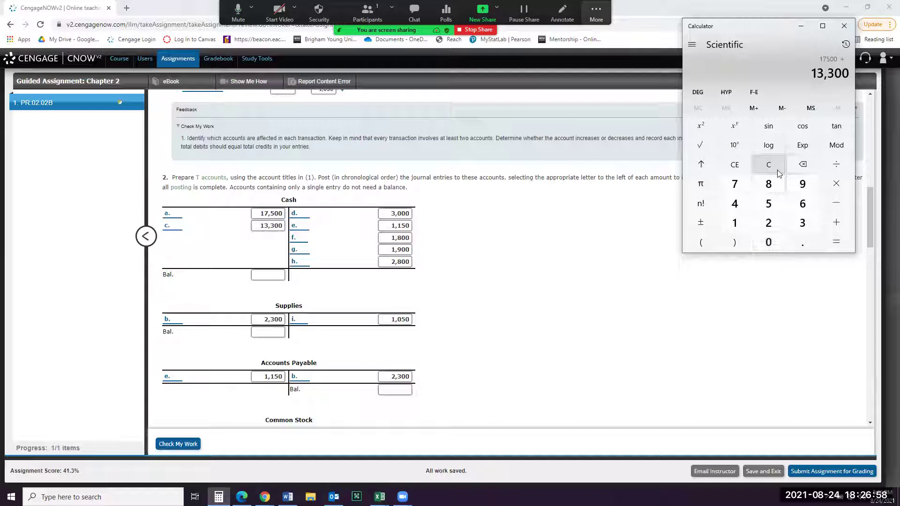
pyautogui.write('-3000')
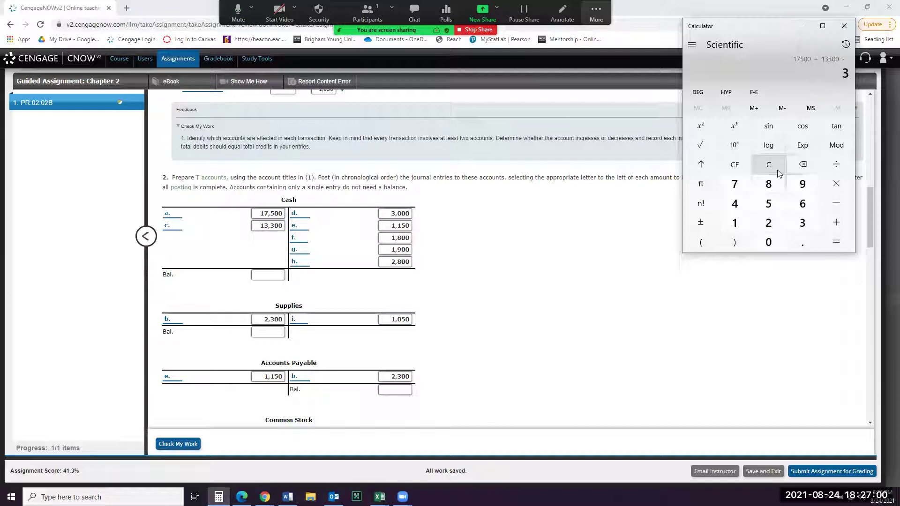
pyautogui.write('-1150')
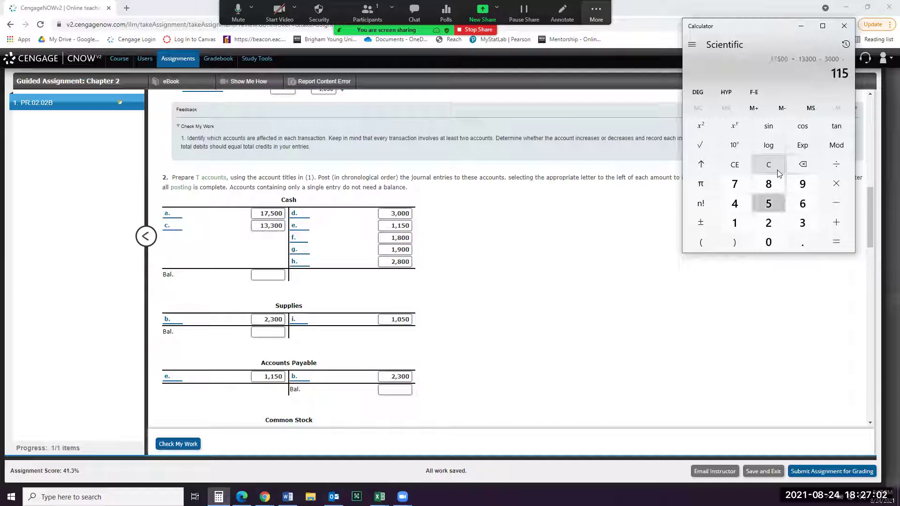
pyautogui.write('-1800')
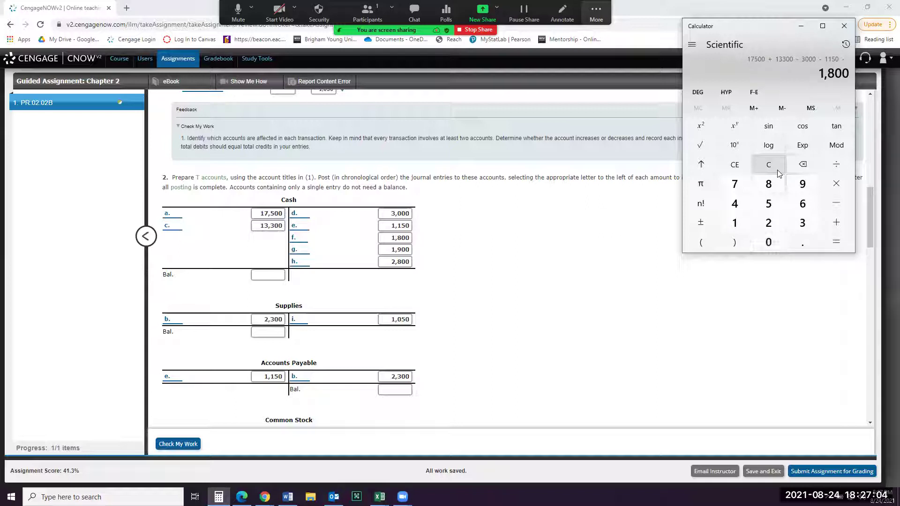
pyautogui.write('-1900-2800')
pyautogui.press('Return')
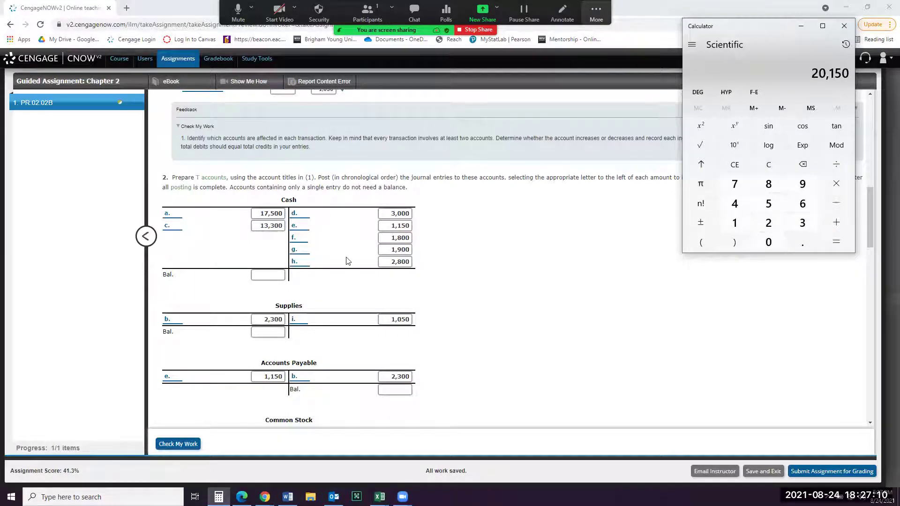
pyautogui.click(264, 272)
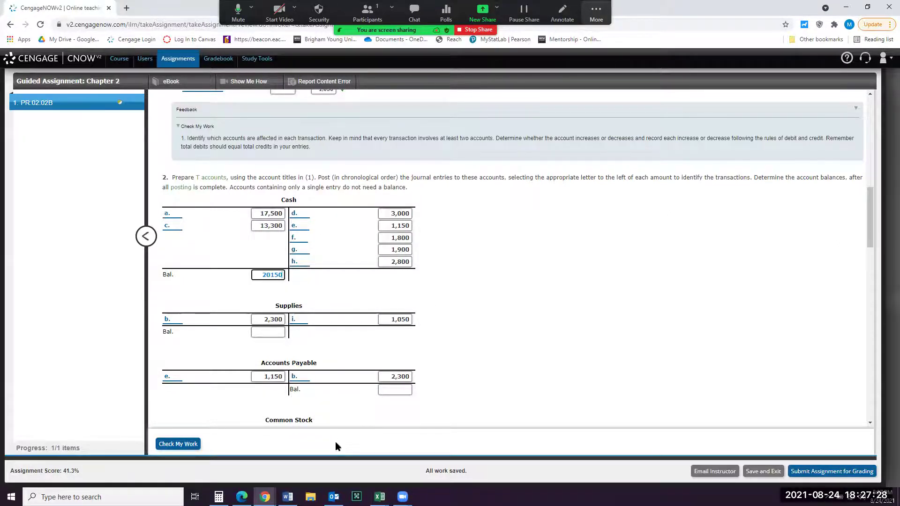
# Enter a debit balance of 1,250 for Supplies and a credit balance of 1,150 for Accounts Payable.
pyautogui.click(254, 333)
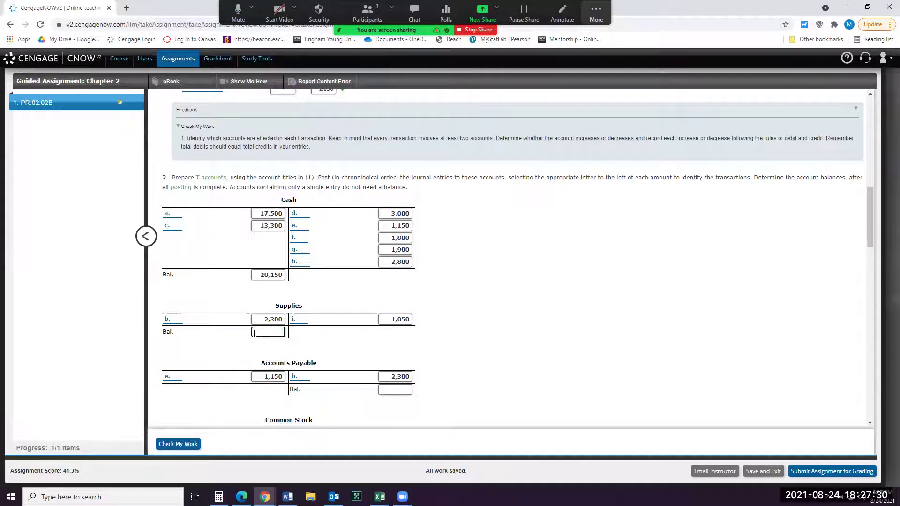
pyautogui.write('1250')
pyautogui.scroll(-1, 254, 334)
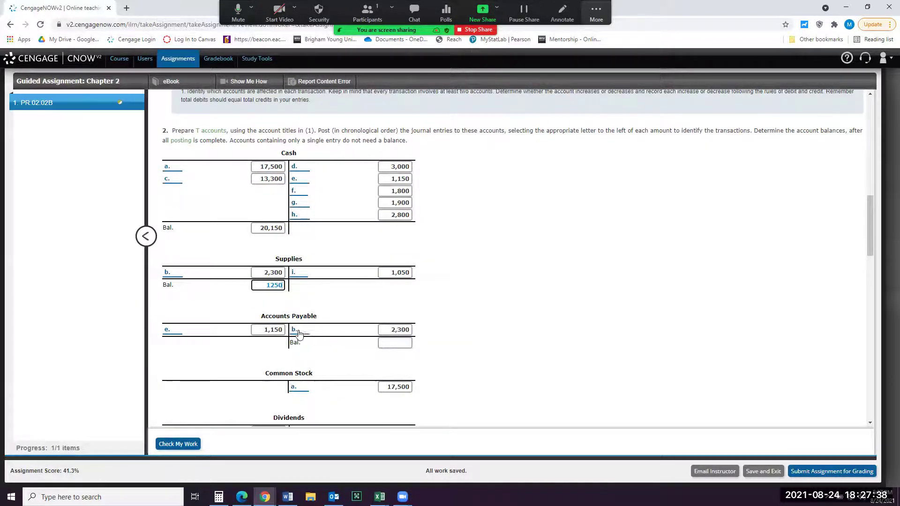
pyautogui.click(386, 348)
pyautogui.write('1150')
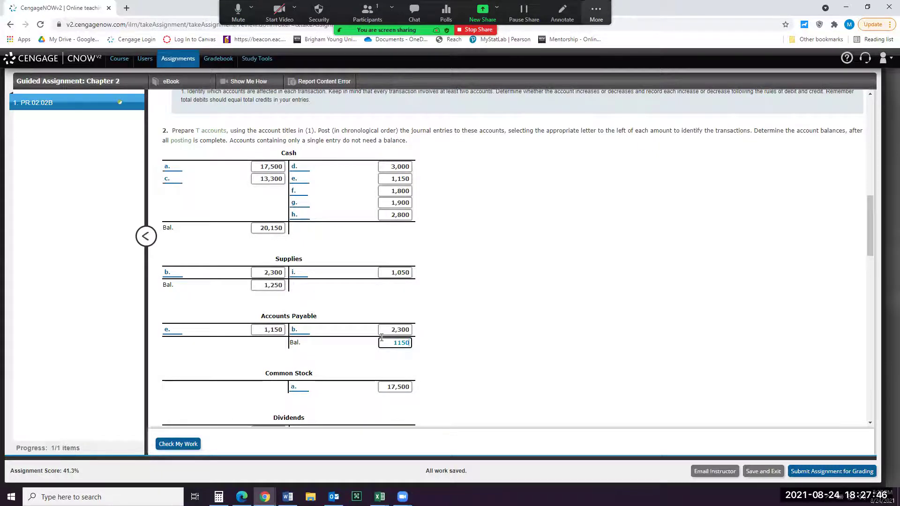
# Review the remaining single-entry T accounts and run the assignment's work check on the completed postings.
pyautogui.scroll(-3, 381, 337)
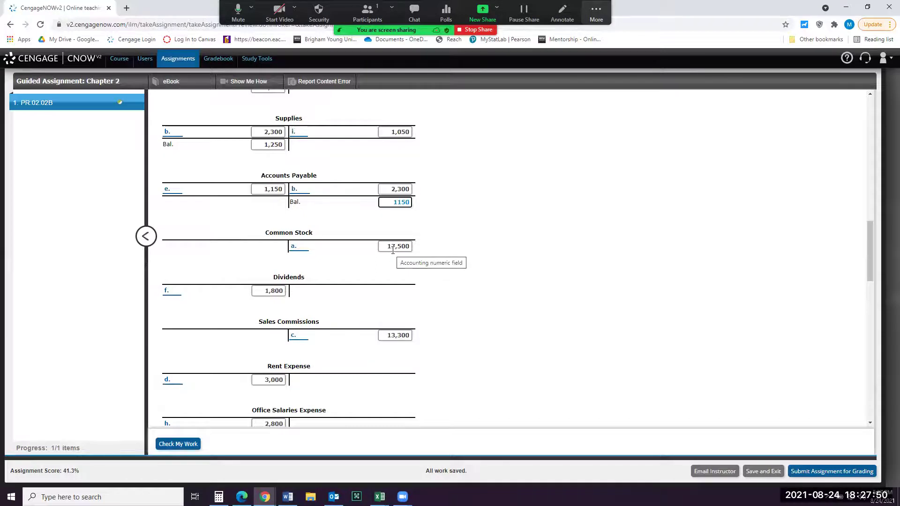
pyautogui.scroll(-3, 252, 270)
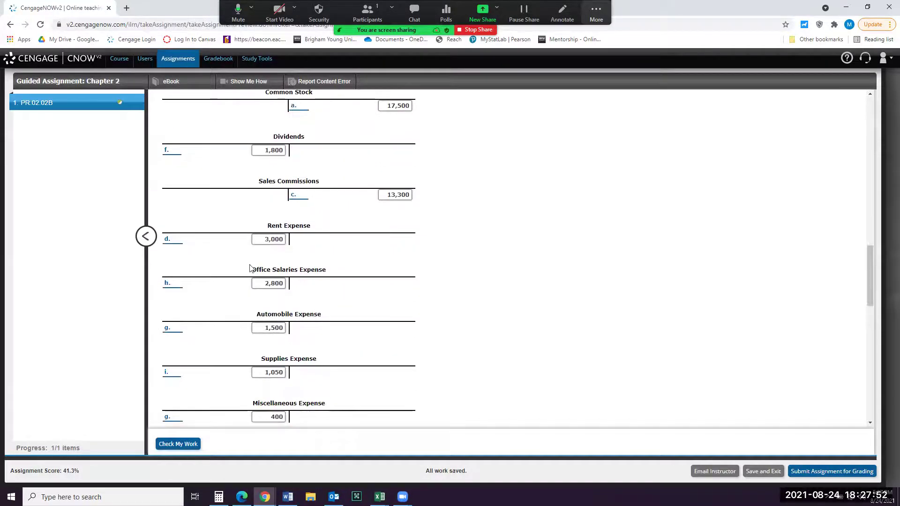
pyautogui.scroll(-3, 258, 282)
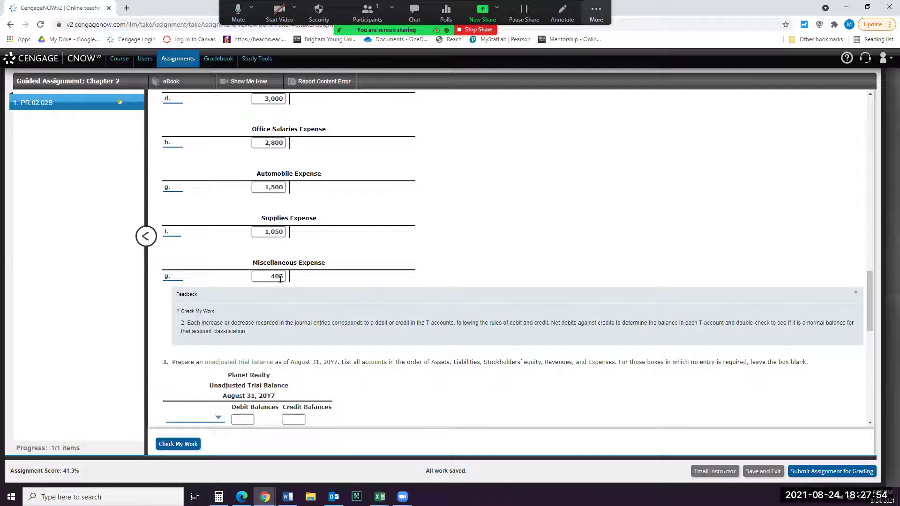
pyautogui.scroll(5, 305, 298)
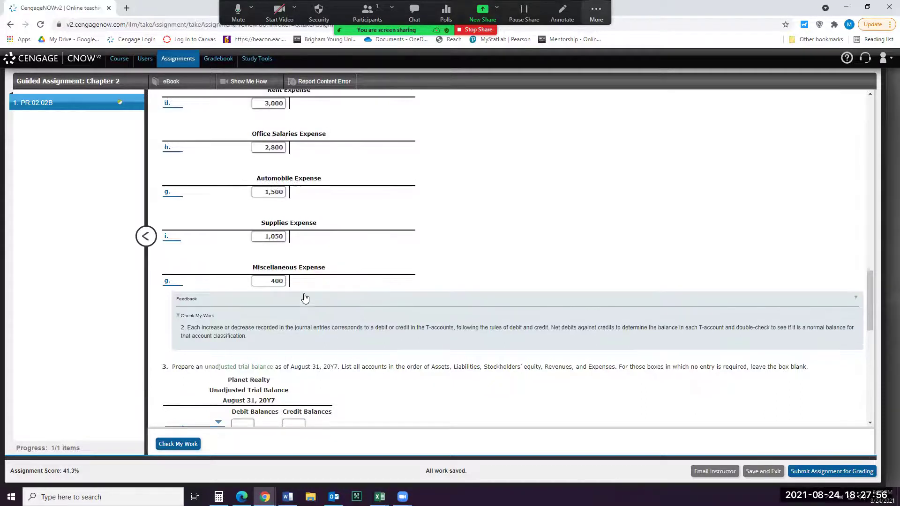
pyautogui.click(182, 444)
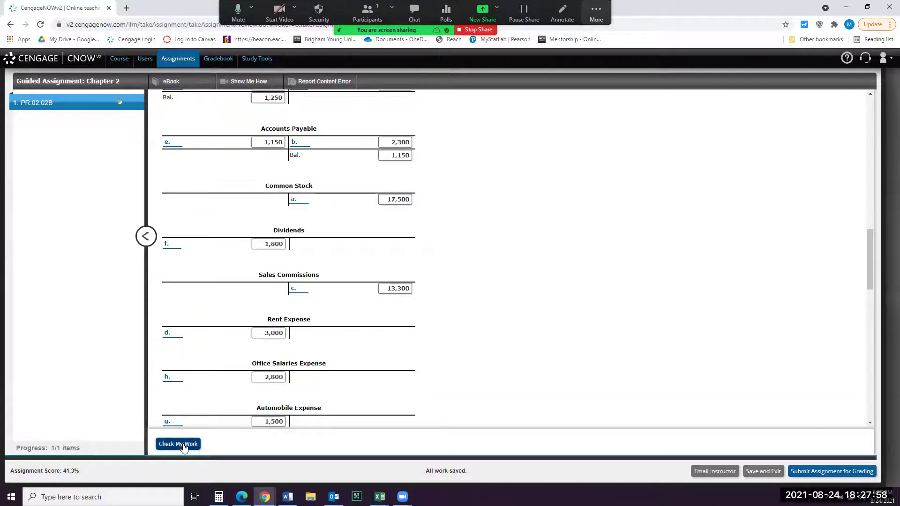
# Review the checked postings and balances in the T accounts alongside the requirements for the unadjusted trial balance.
pyautogui.scroll(15, 328, 341)
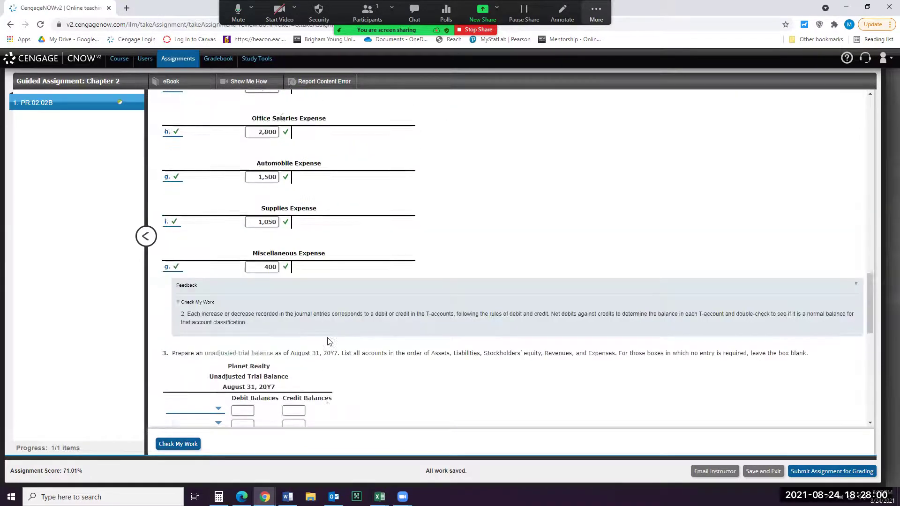
pyautogui.scroll(5, 330, 342)
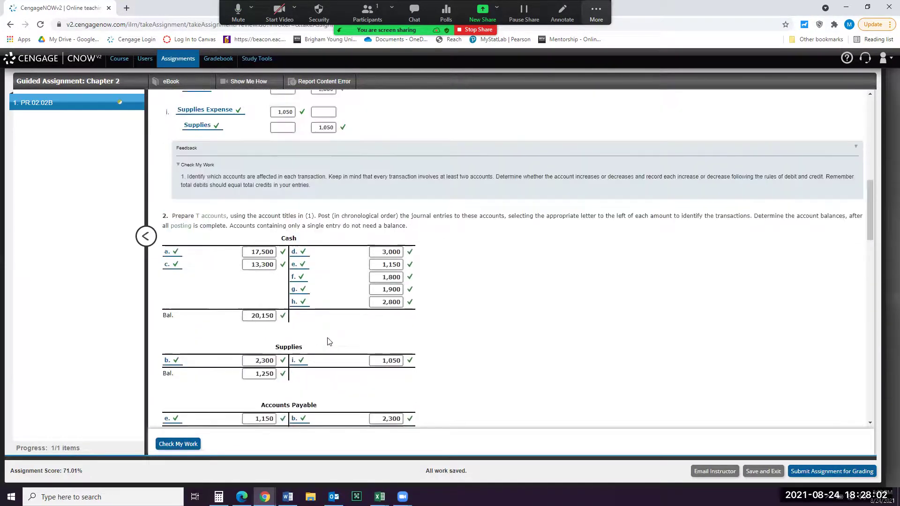
pyautogui.scroll(-2, 329, 341)
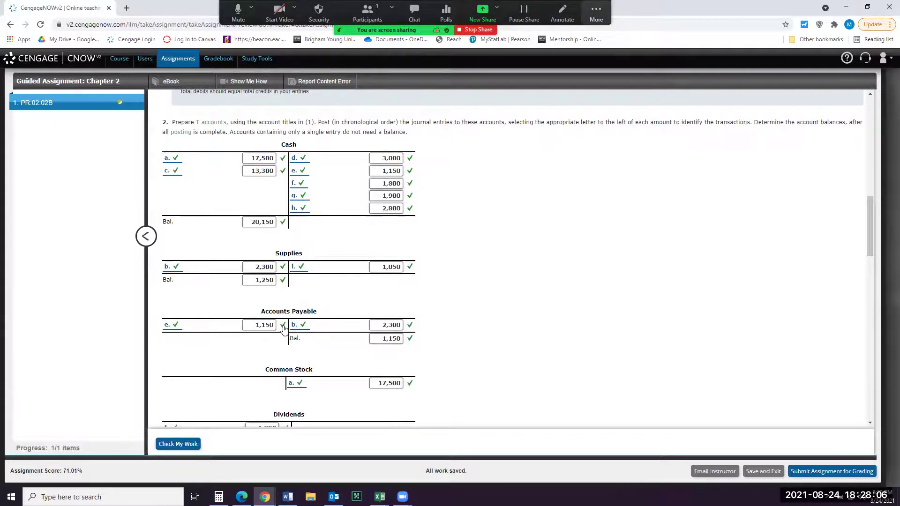
pyautogui.scroll(-6, 285, 330)
pyautogui.scroll(-7, 284, 329)
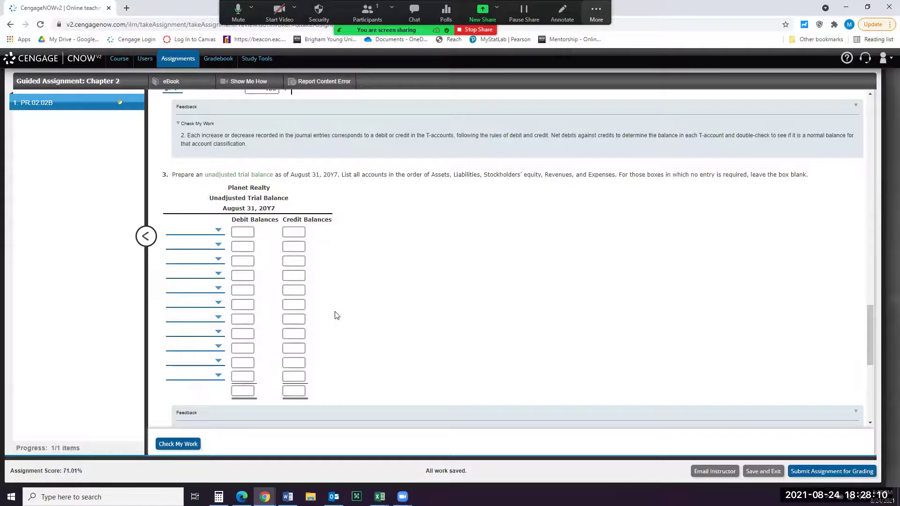
pyautogui.scroll(15, 335, 314)
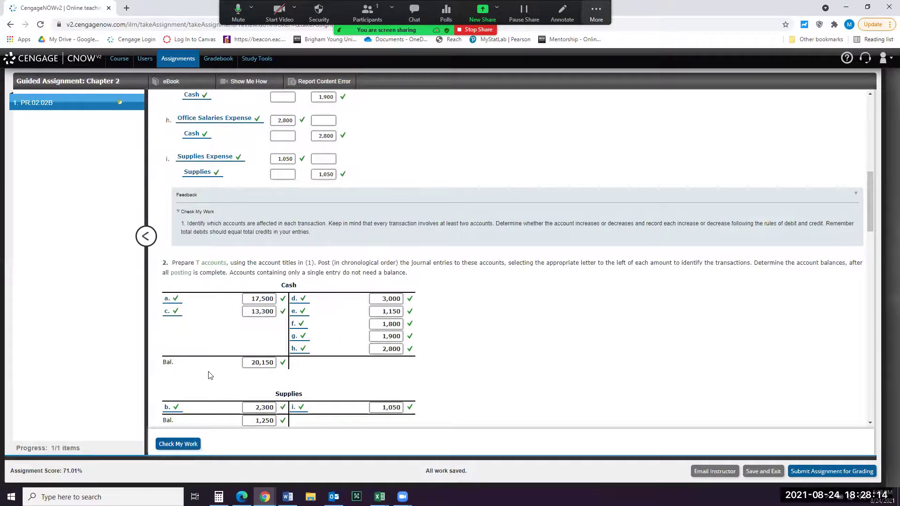
pyautogui.scroll(-3, 209, 375)
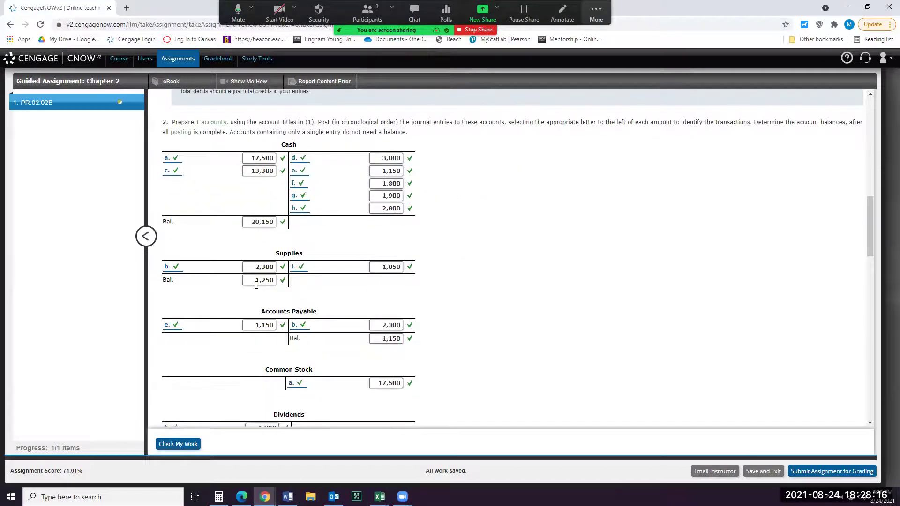
pyautogui.scroll(-4, 256, 285)
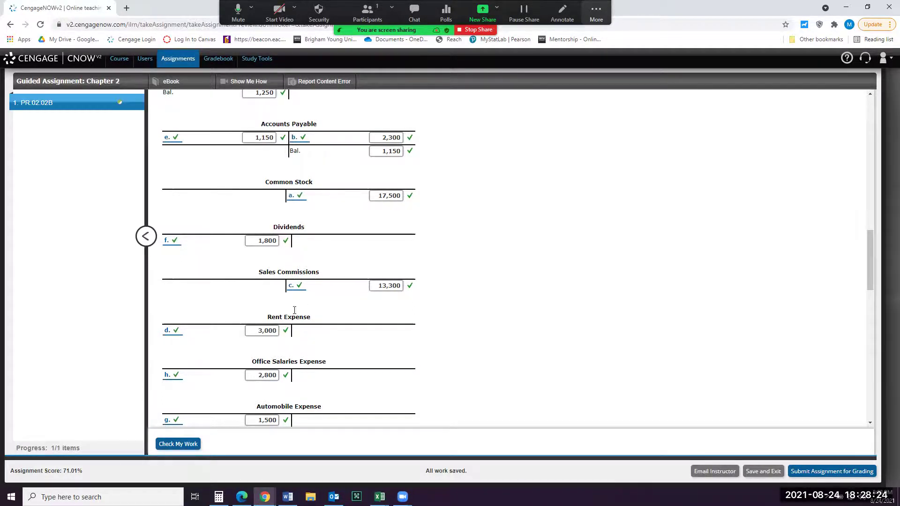
pyautogui.scroll(-4, 285, 330)
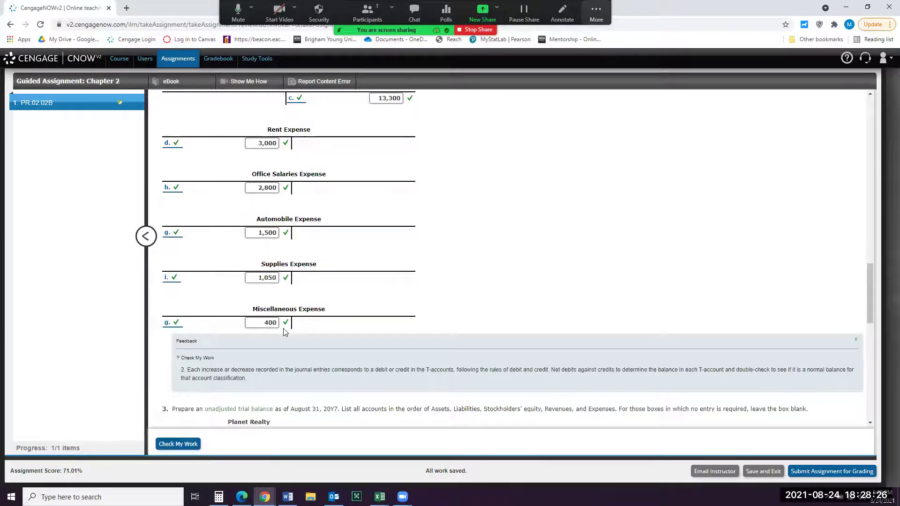
pyautogui.scroll(5, 286, 331)
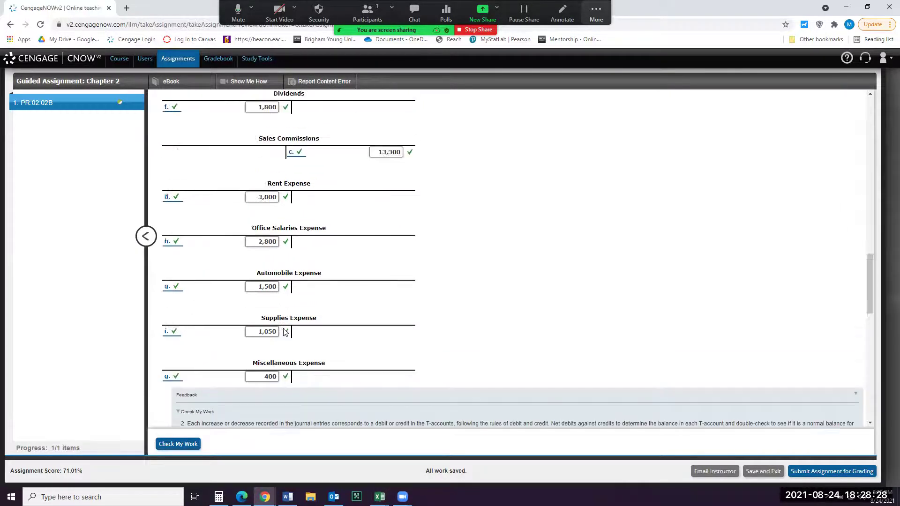
pyautogui.scroll(-5, 285, 332)
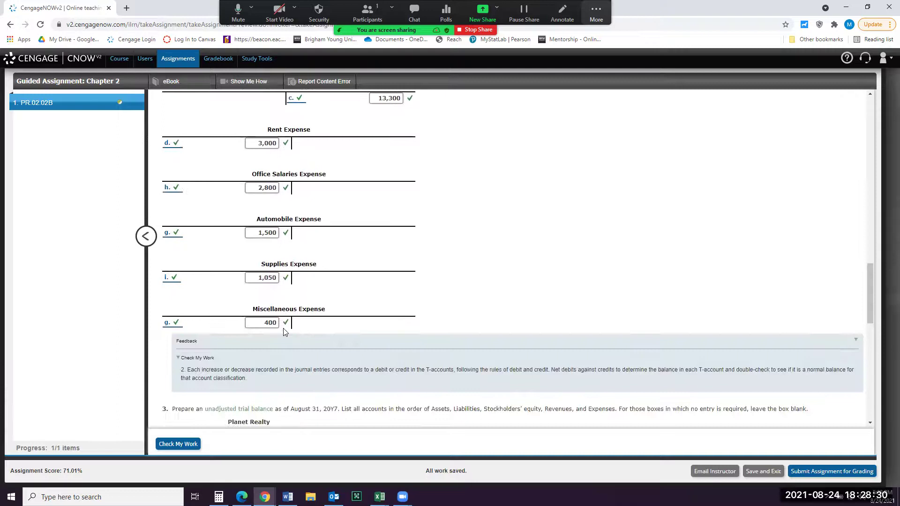
pyautogui.scroll(8, 283, 332)
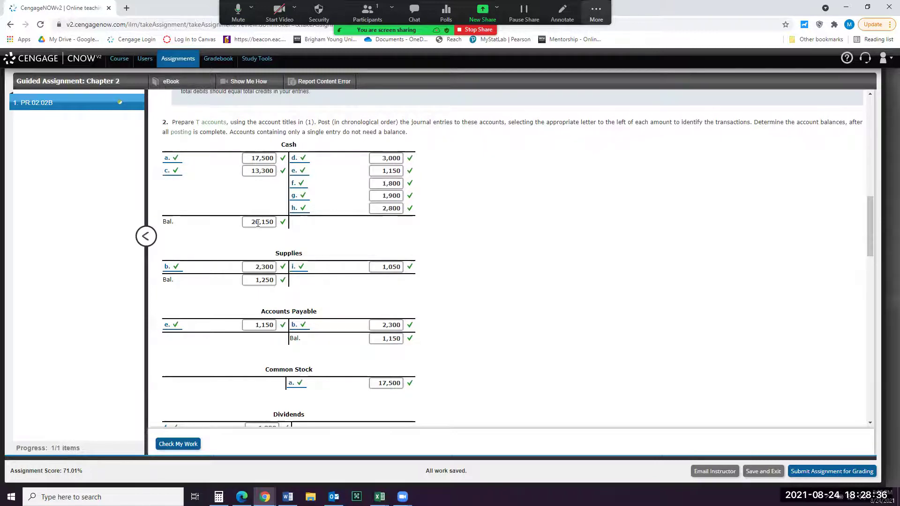
# List Cash on the first line of the unadjusted trial balance with a debit balance of 20,150.
pyautogui.scroll(-15, 359, 292)
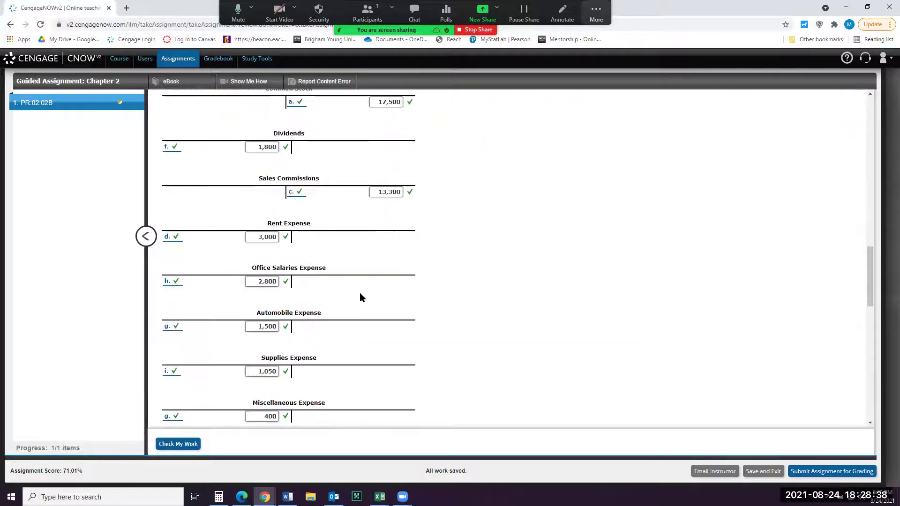
pyautogui.click(193, 184)
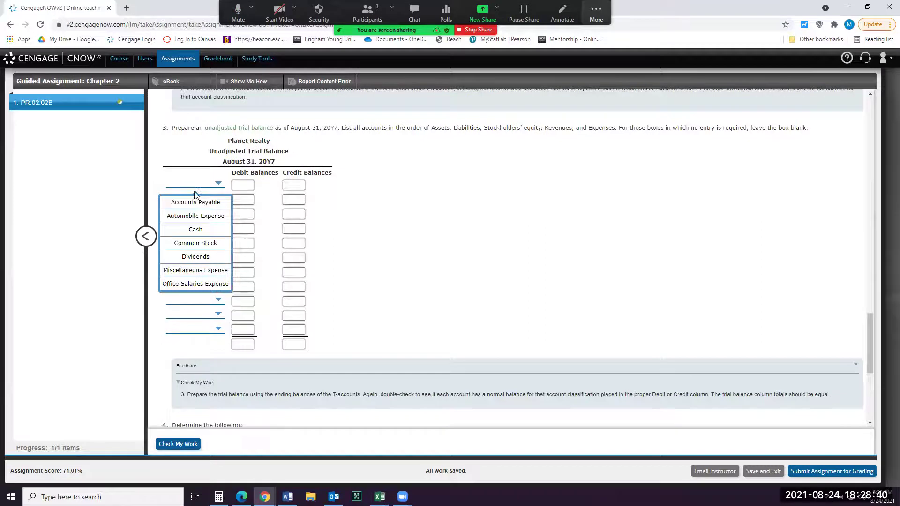
pyautogui.click(199, 229)
pyautogui.click(238, 185)
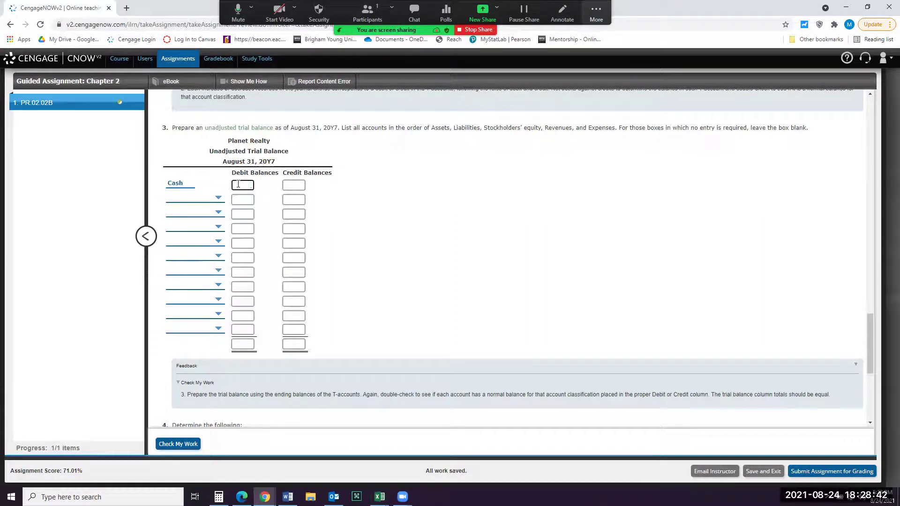
pyautogui.write('20150')
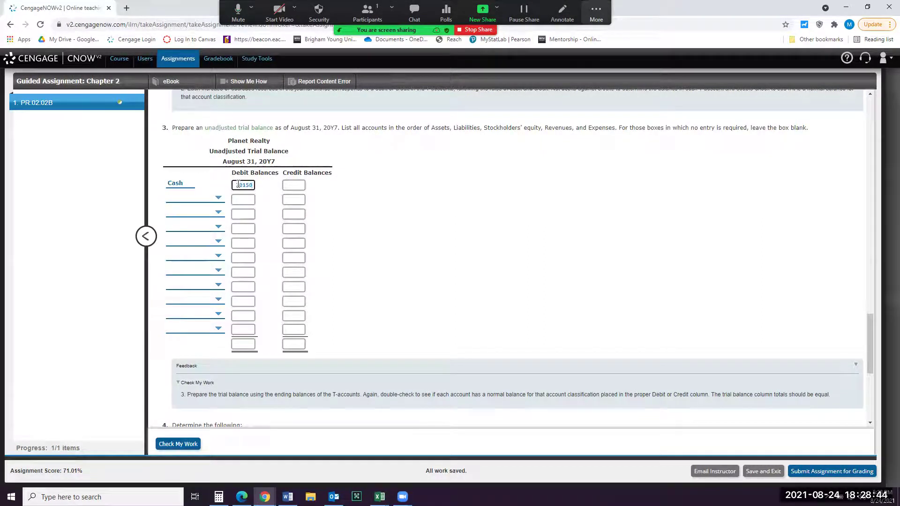
# Look up the Supplies T account balance and list Supplies below Cash in the trial balance with a debit of 1,250.
pyautogui.scroll(20, 269, 205)
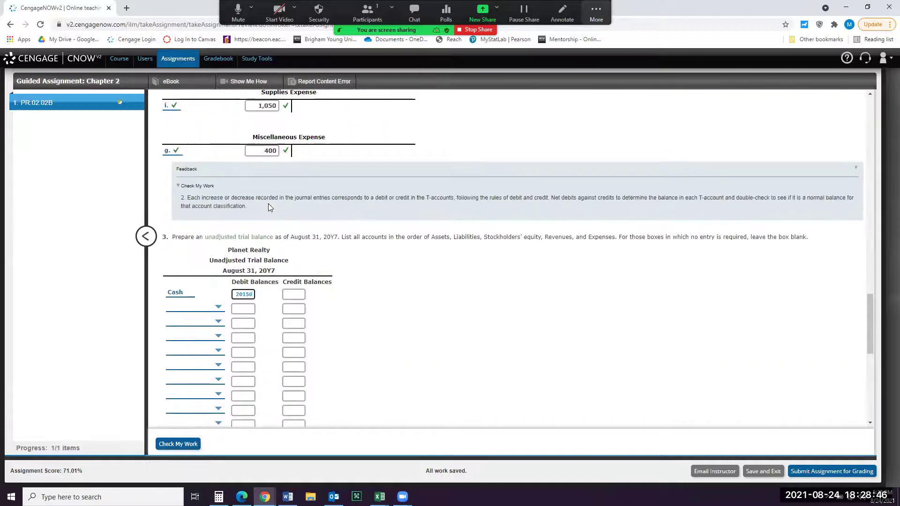
pyautogui.scroll(2, 268, 207)
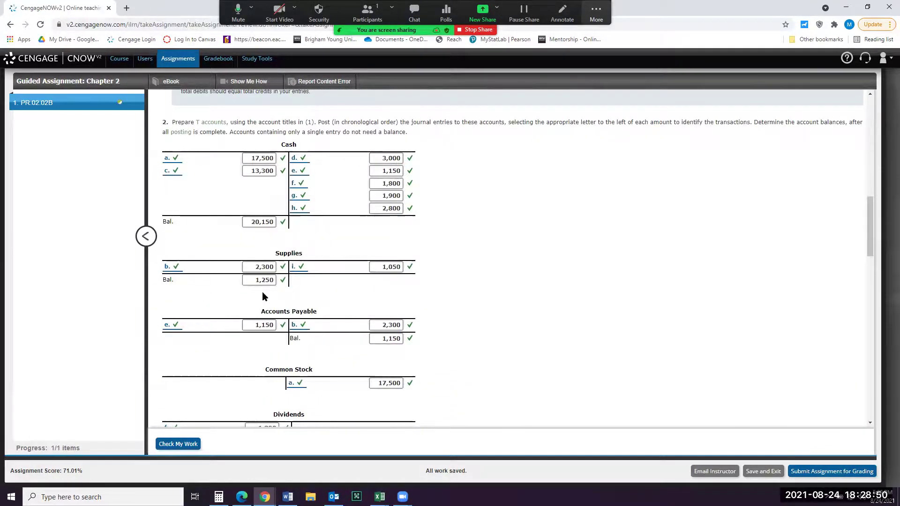
pyautogui.scroll(-10, 263, 295)
pyautogui.scroll(-4, 263, 295)
pyautogui.click(206, 244)
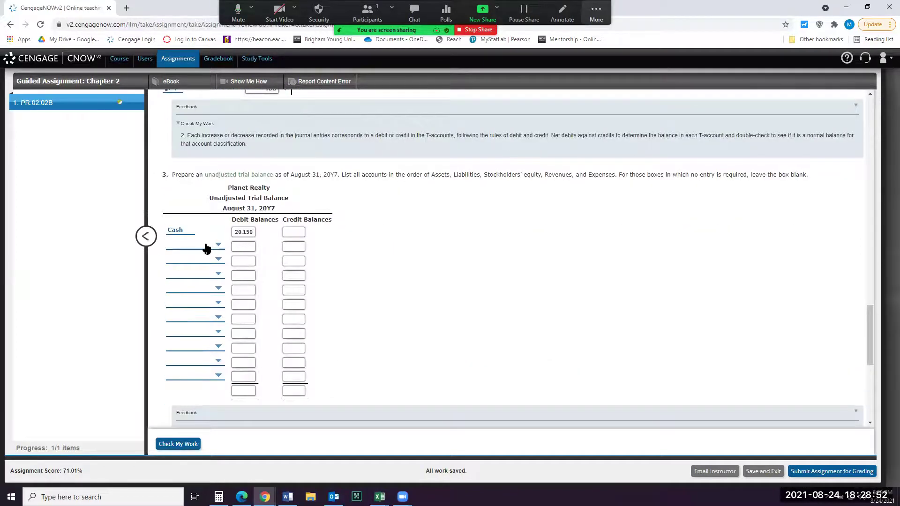
pyautogui.click(202, 331)
pyautogui.click(238, 244)
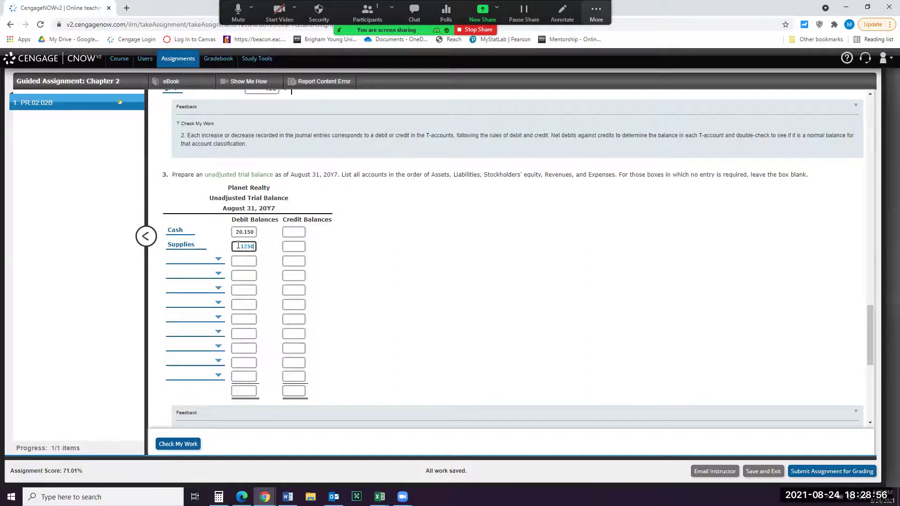
# Look up the Accounts Payable balance and list the account below Supplies in the trial balance with a credit of 1,150.
pyautogui.scroll(12, 238, 245)
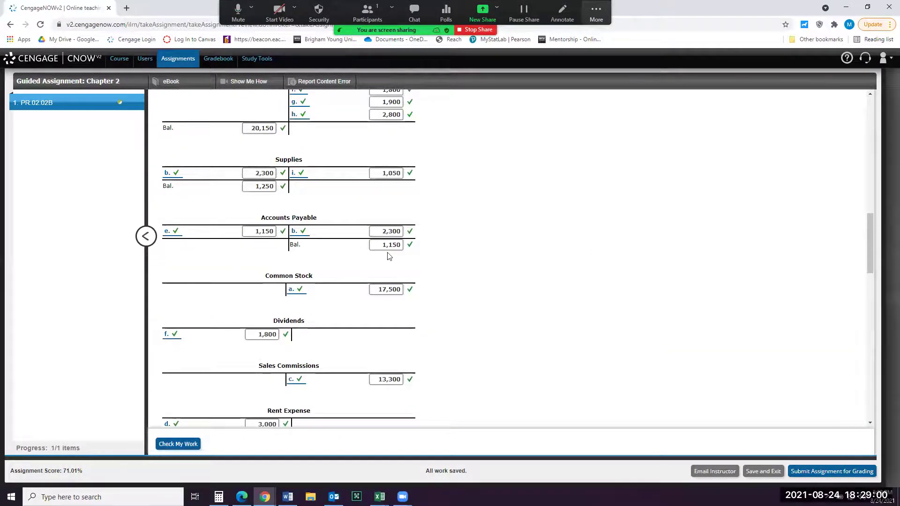
pyautogui.scroll(-10, 389, 255)
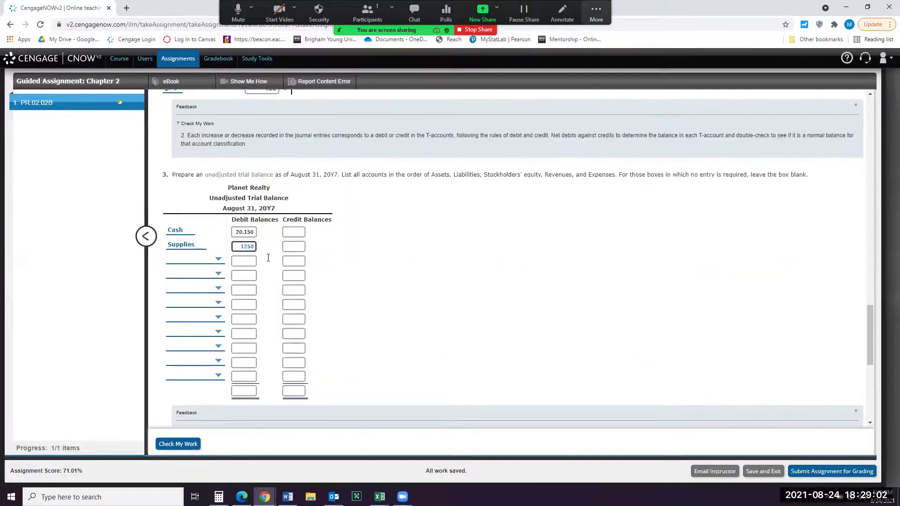
pyautogui.click(212, 263)
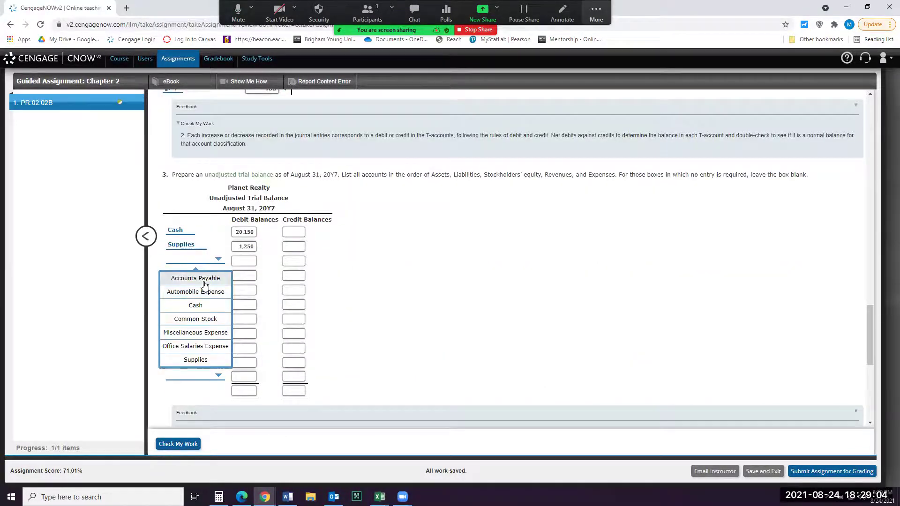
pyautogui.click(197, 277)
pyautogui.click(303, 261)
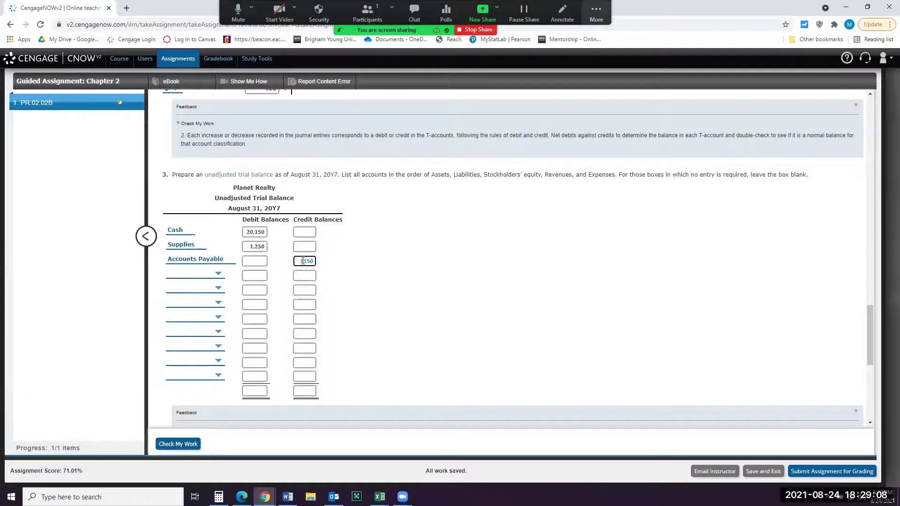
# Look up the Common Stock T account and list it below Accounts Payable in the trial balance with a credit of 17,500.
pyautogui.scroll(10, 351, 290)
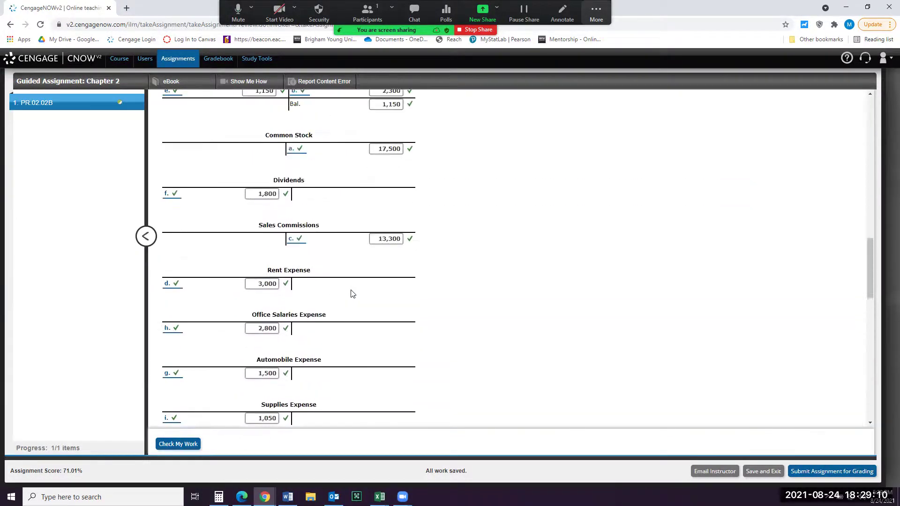
pyautogui.scroll(1, 353, 294)
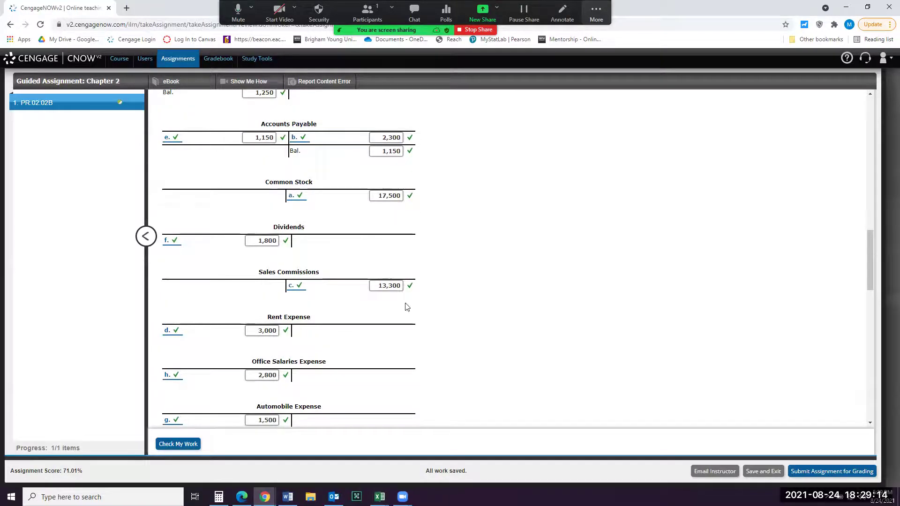
pyautogui.scroll(-10, 422, 352)
pyautogui.click(199, 180)
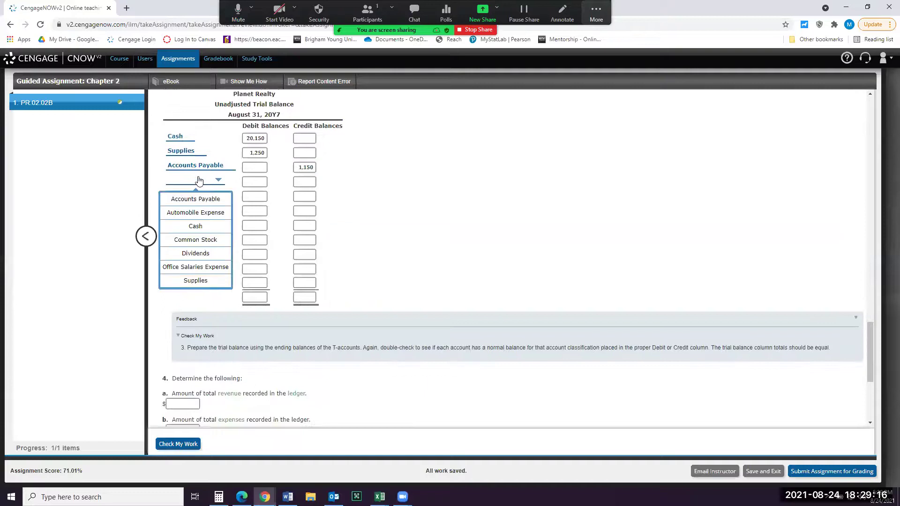
pyautogui.click(203, 239)
pyautogui.click(302, 183)
pyautogui.write('17500')
# Look up the Dividends T account and list it below Common Stock in the trial balance with a debit of 1,800.
pyautogui.scroll(10, 305, 178)
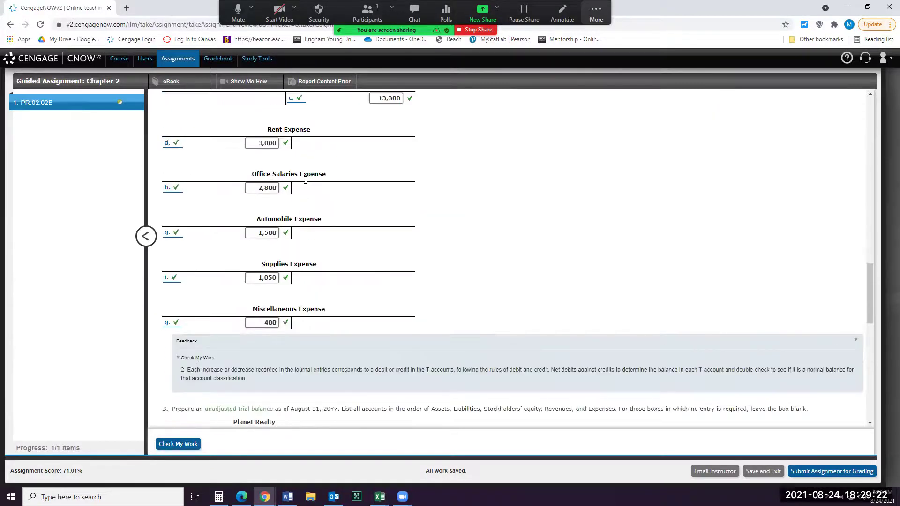
pyautogui.scroll(2, 313, 162)
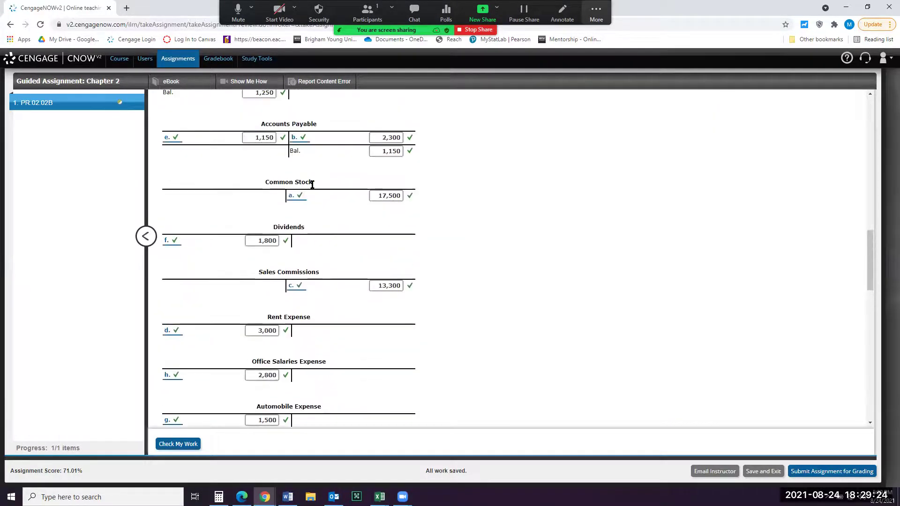
pyautogui.scroll(-12, 231, 247)
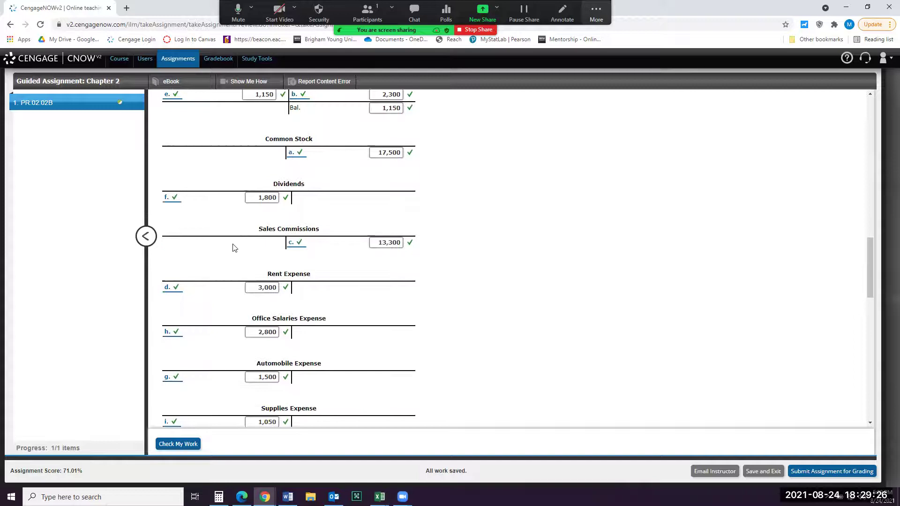
pyautogui.click(185, 202)
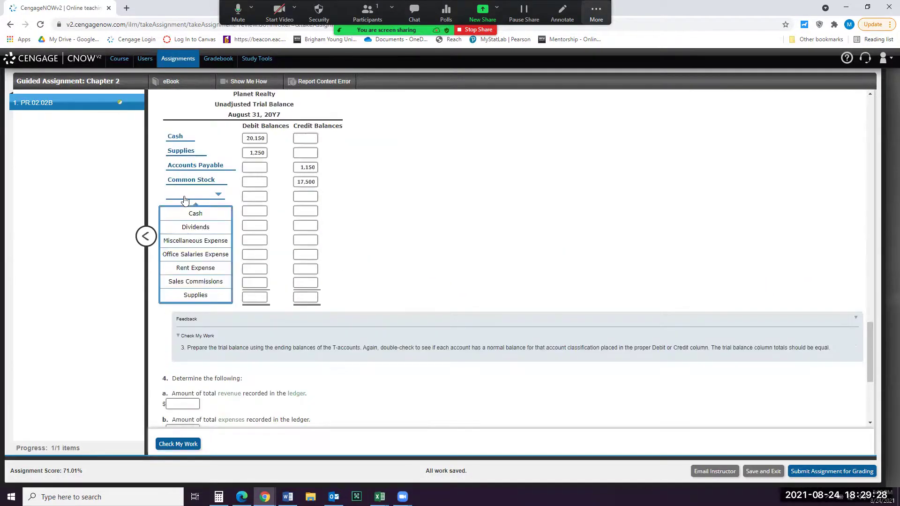
pyautogui.click(192, 228)
pyautogui.click(253, 198)
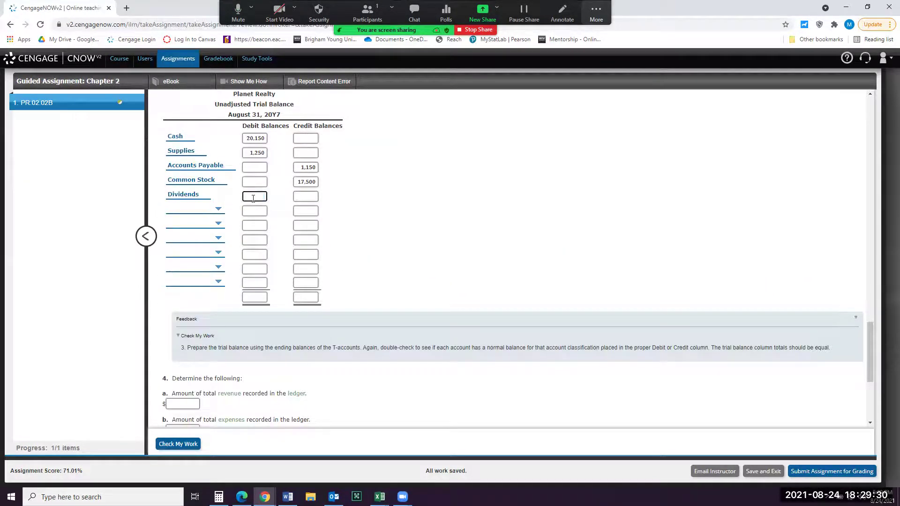
pyautogui.write('1800')
# Look up the Sales Commissions T account and list it below Dividends in the trial balance with a credit of 13,300.
pyautogui.scroll(10, 253, 199)
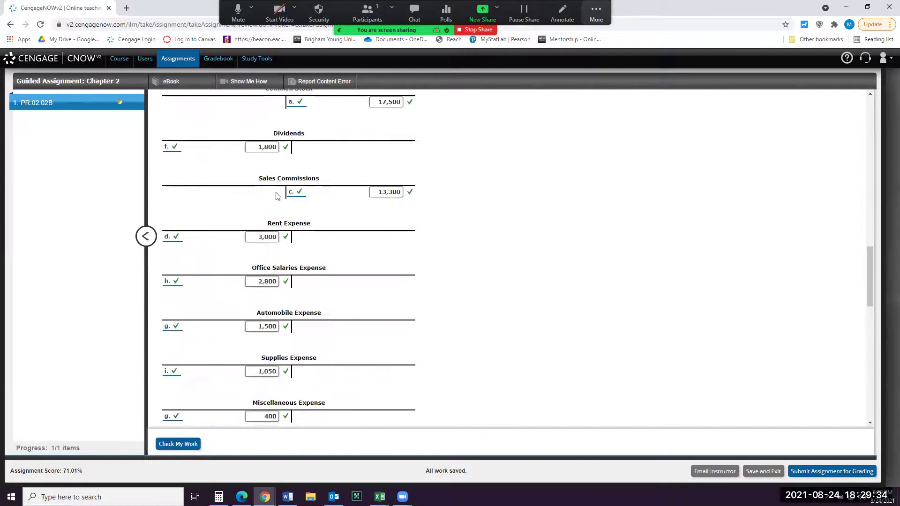
pyautogui.scroll(-10, 383, 206)
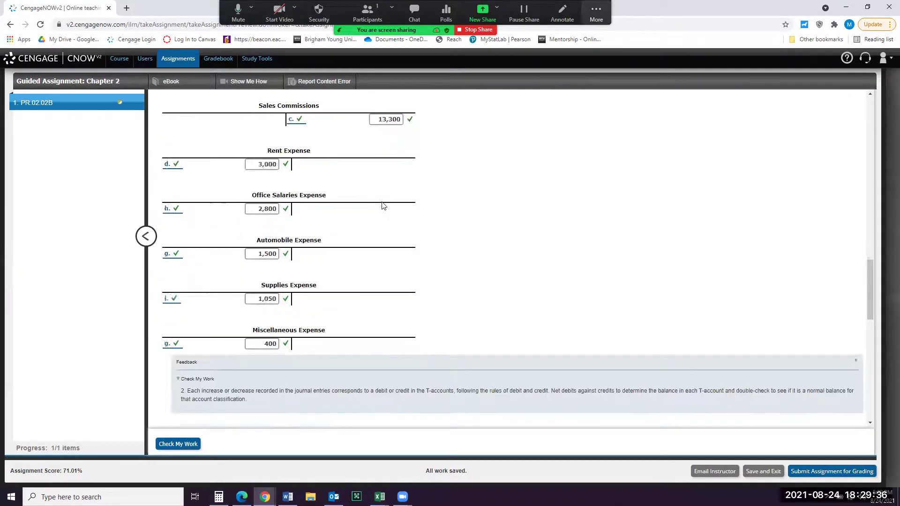
pyautogui.click(197, 260)
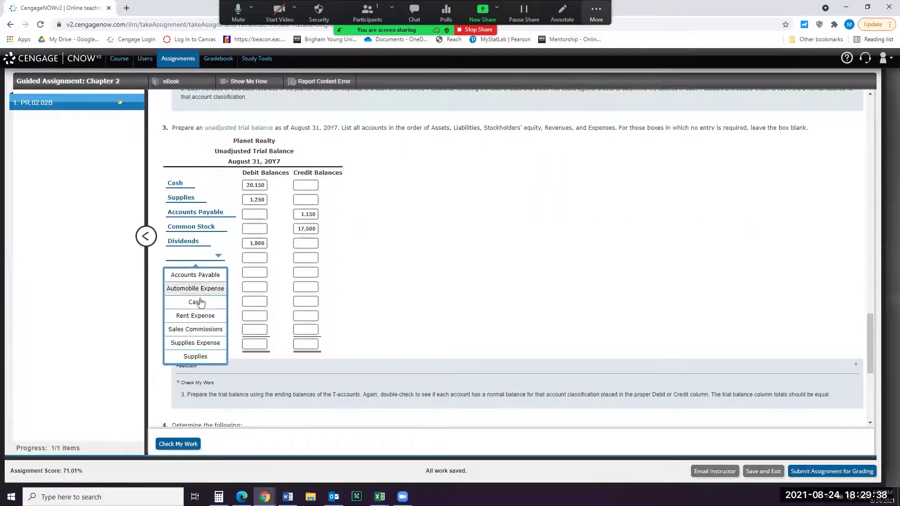
pyautogui.click(207, 330)
pyautogui.click(302, 259)
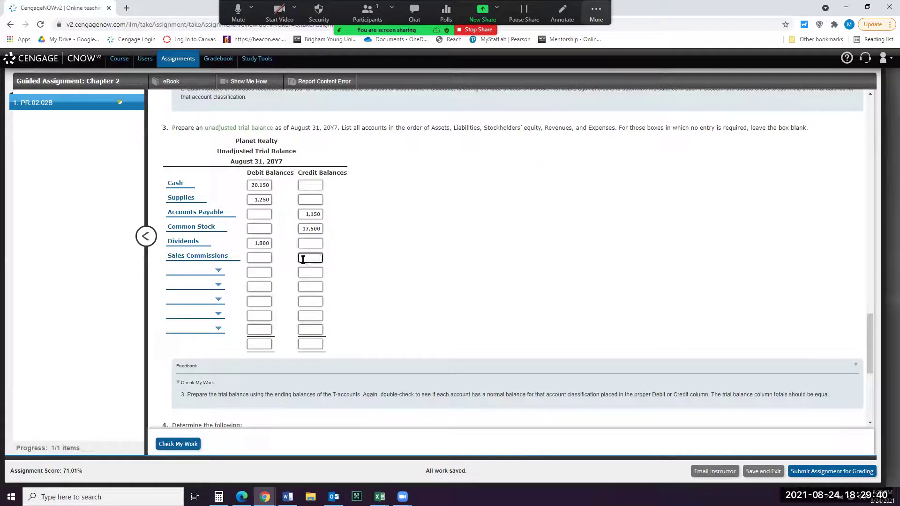
pyautogui.write('13300')
# Look up the Rent Expense T account and list it below Sales Commissions in the trial balance with a debit of 3,000.
pyautogui.scroll(6, 303, 260)
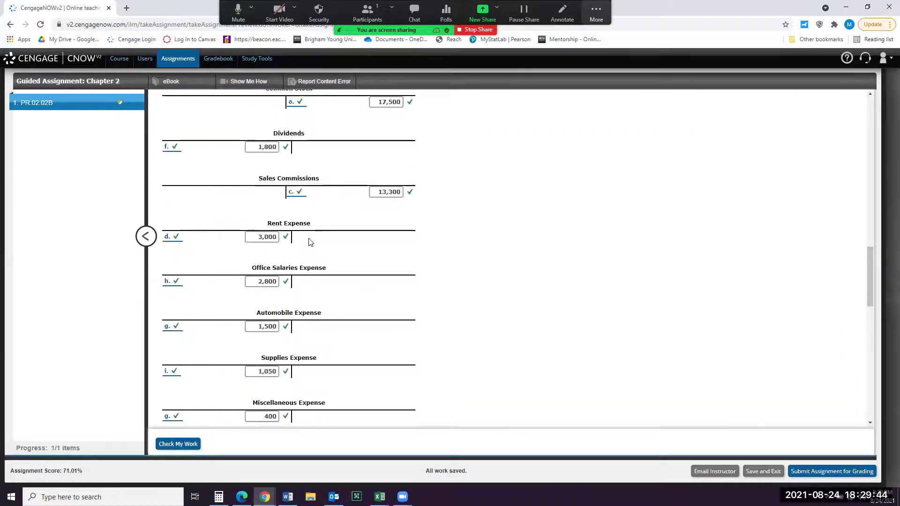
pyautogui.scroll(-7, 294, 187)
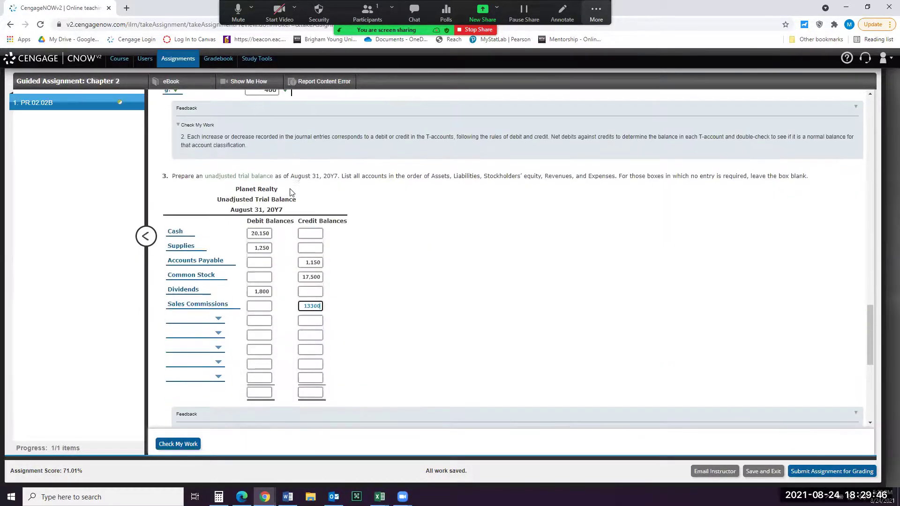
pyautogui.click(196, 224)
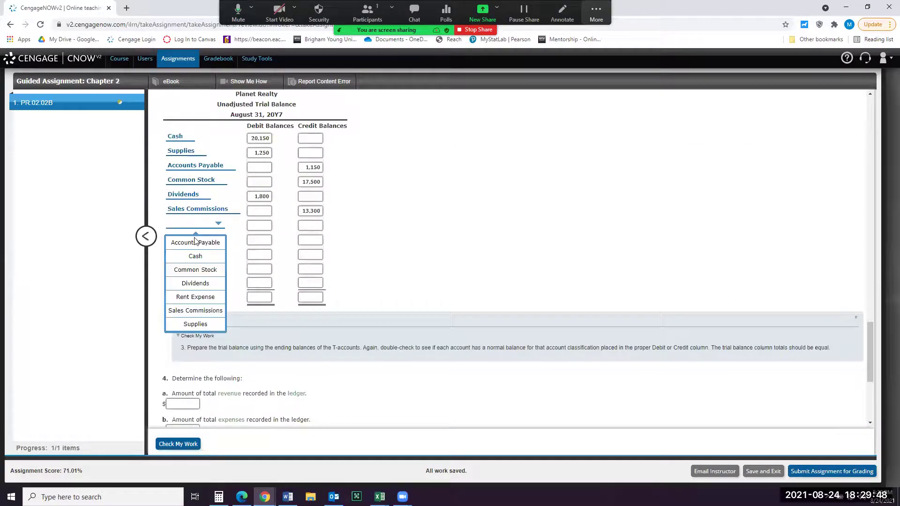
pyautogui.click(194, 298)
pyautogui.click(254, 228)
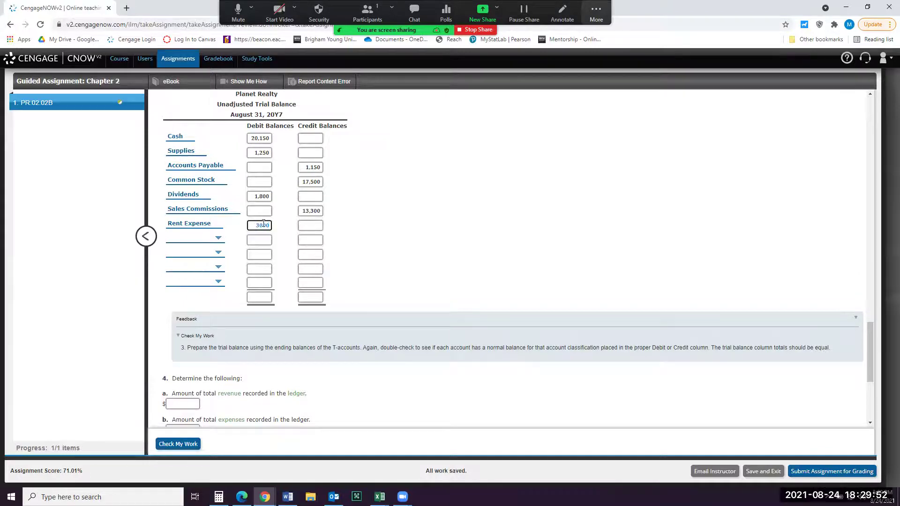
# Look up the Office Salaries Expense T account and list it below Rent Expense in the trial balance with a debit of 2,800.
pyautogui.scroll(10, 282, 221)
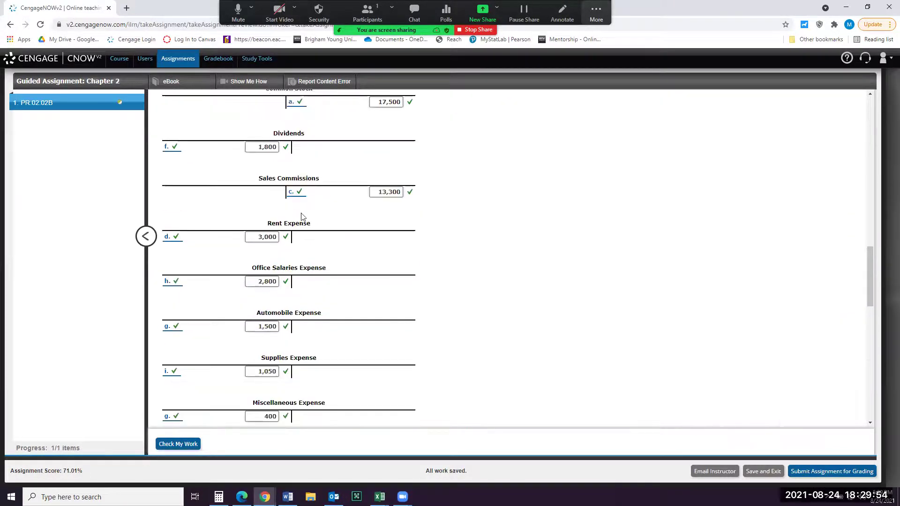
pyautogui.scroll(-10, 301, 216)
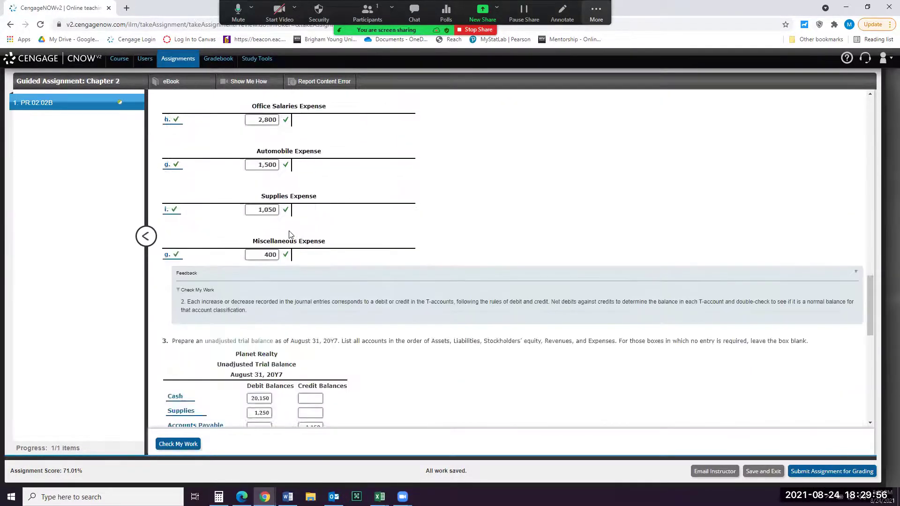
pyautogui.click(198, 145)
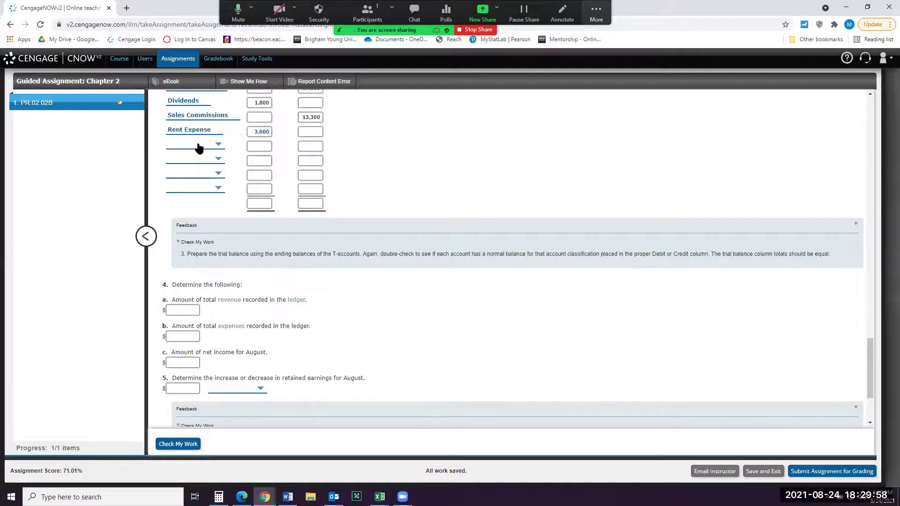
pyautogui.click(196, 218)
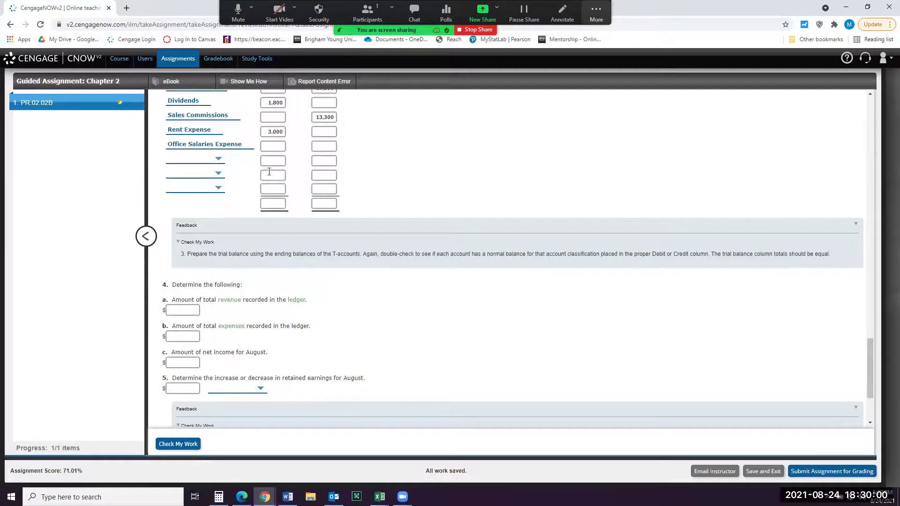
pyautogui.click(277, 148)
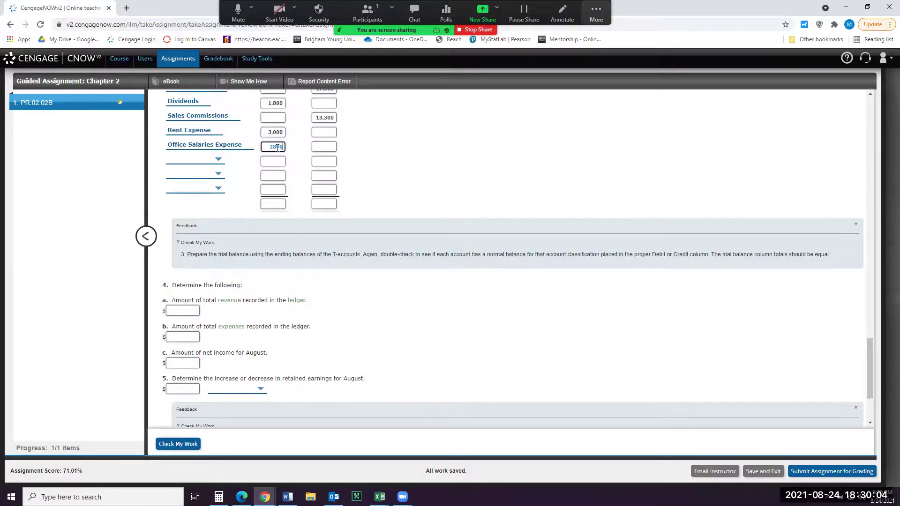
# Look up the Automobile Expense T account and list it below Office Salaries Expense in the trial balance with a debit of 1,500.
pyautogui.scroll(8, 277, 148)
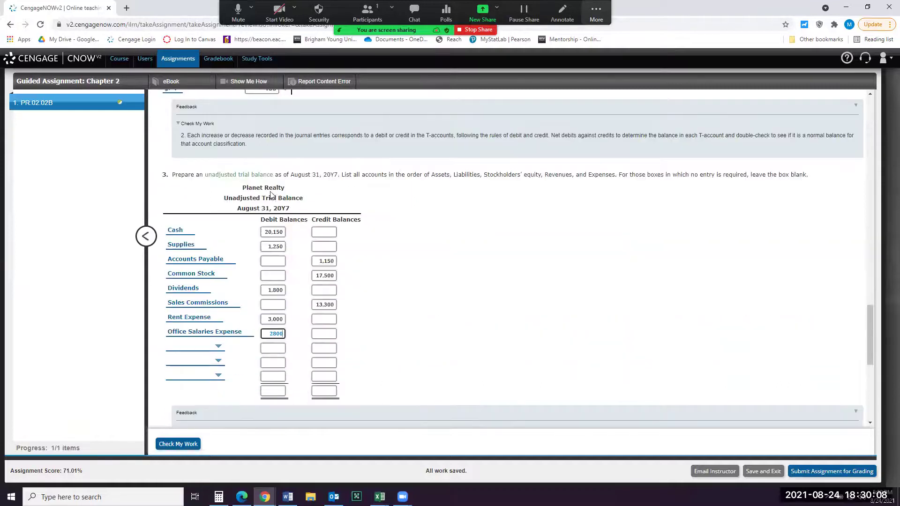
pyautogui.click(179, 350)
pyautogui.click(203, 264)
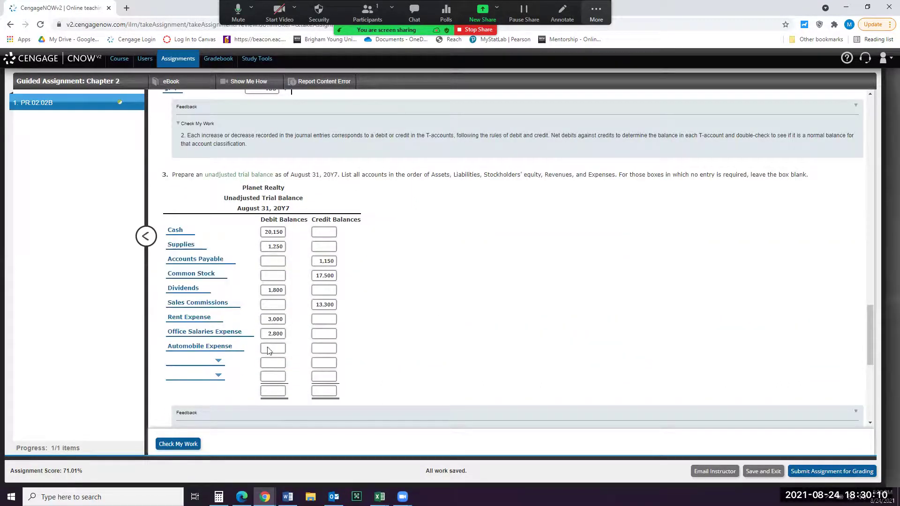
pyautogui.click(271, 349)
pyautogui.write('1500')
# Look up the Supplies Expense T account and list it below Automobile Expense in the trial balance with a debit of 1,050.
pyautogui.scroll(3, 246, 218)
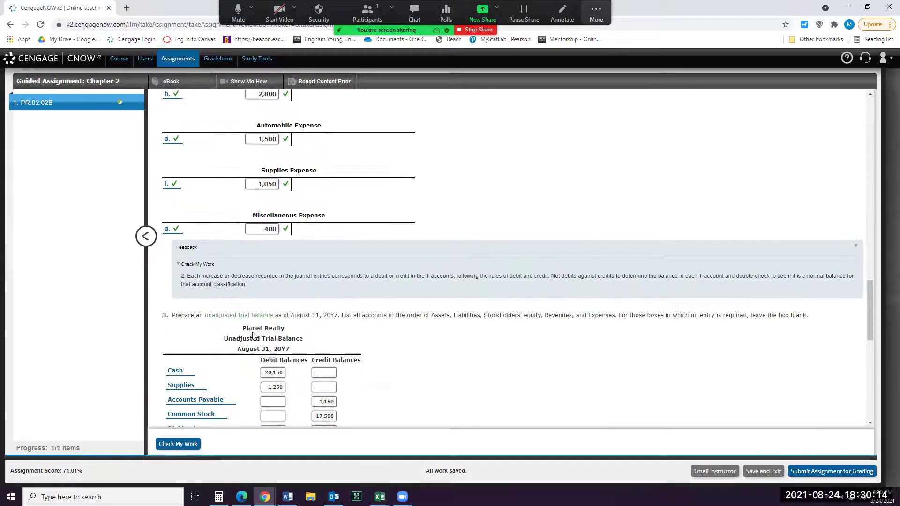
pyautogui.scroll(-4, 244, 206)
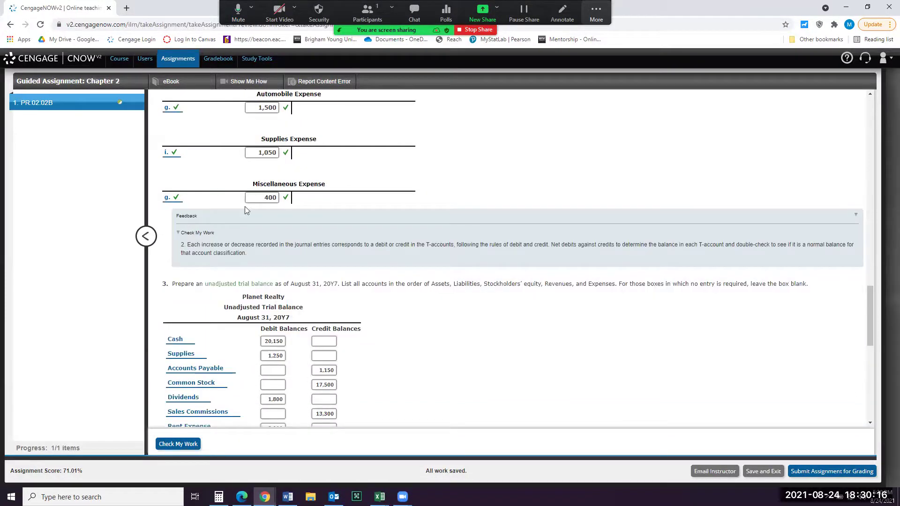
pyautogui.click(209, 318)
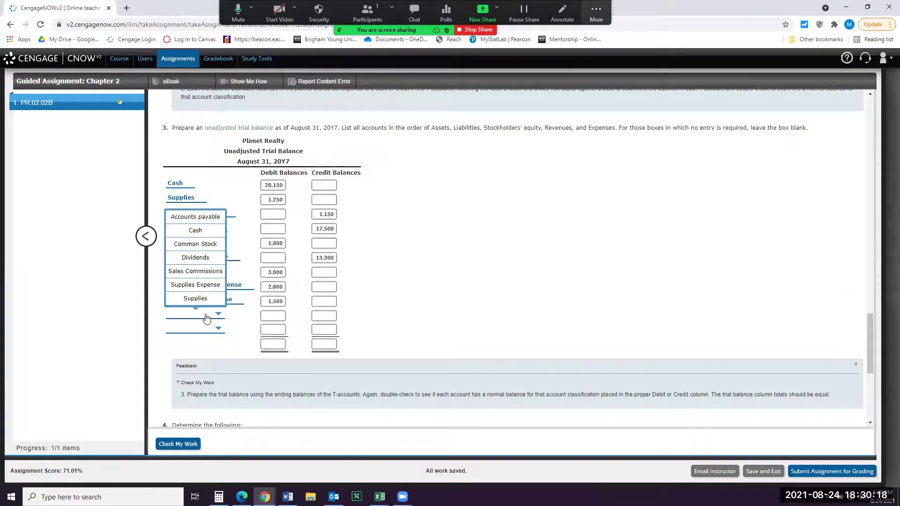
pyautogui.click(201, 288)
pyautogui.click(270, 314)
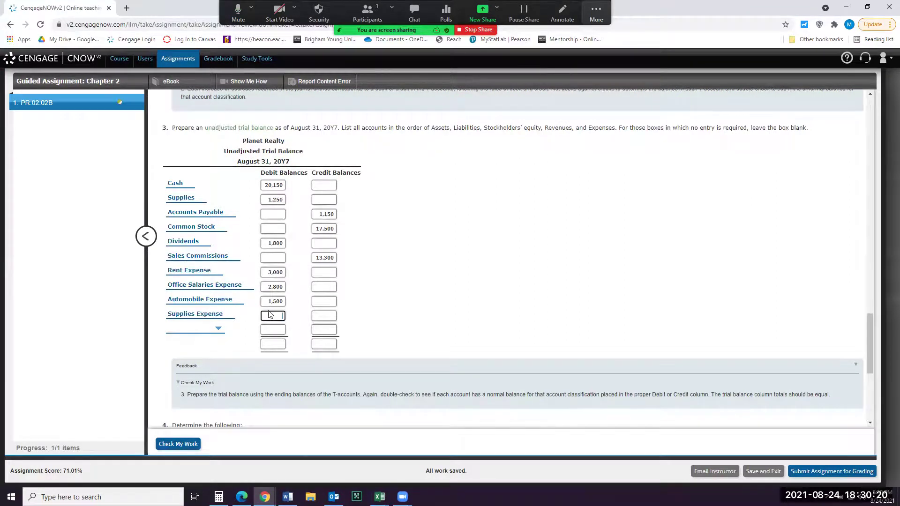
pyautogui.write('1050')
# Look up the Miscellaneous Expense T account and list it in the last trial balance row with a debit of 400.
pyautogui.scroll(3, 270, 312)
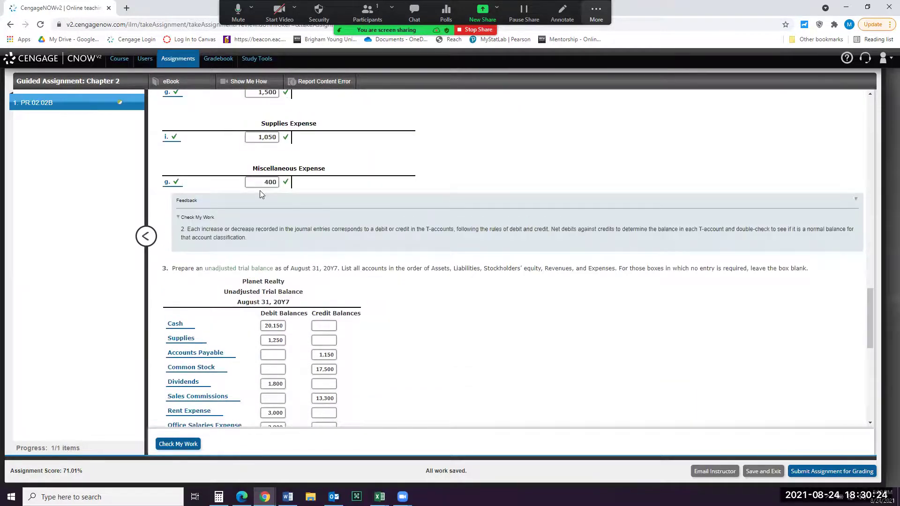
pyautogui.scroll(-3, 260, 190)
pyautogui.click(209, 328)
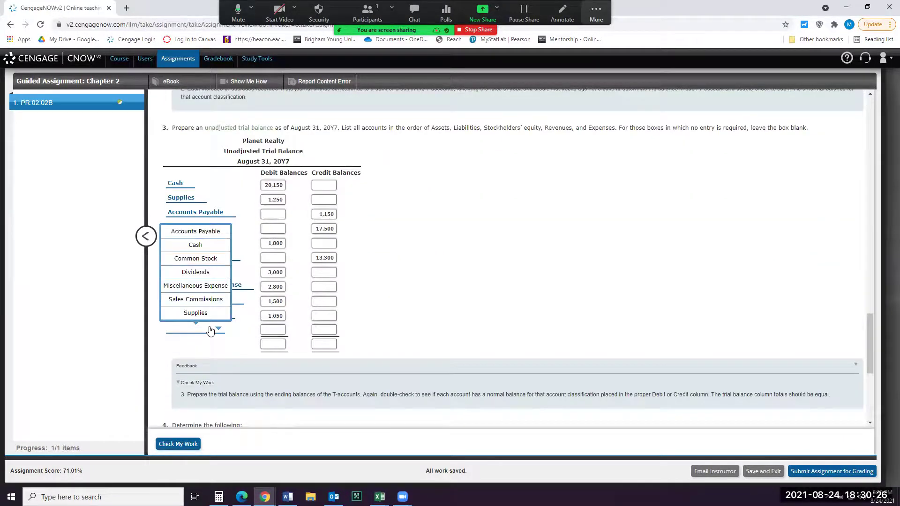
pyautogui.click(204, 287)
pyautogui.click(275, 329)
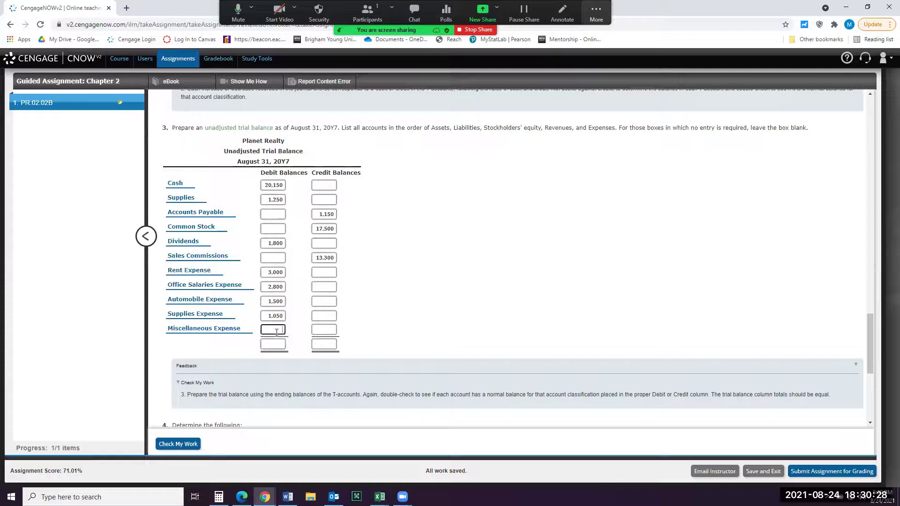
pyautogui.write('400')
# Switch to Calculator to add all the debit balances from Cash through Miscellaneous Expense, and enter 31,950 as the trial balance's debit total.
pyautogui.click(219, 497)
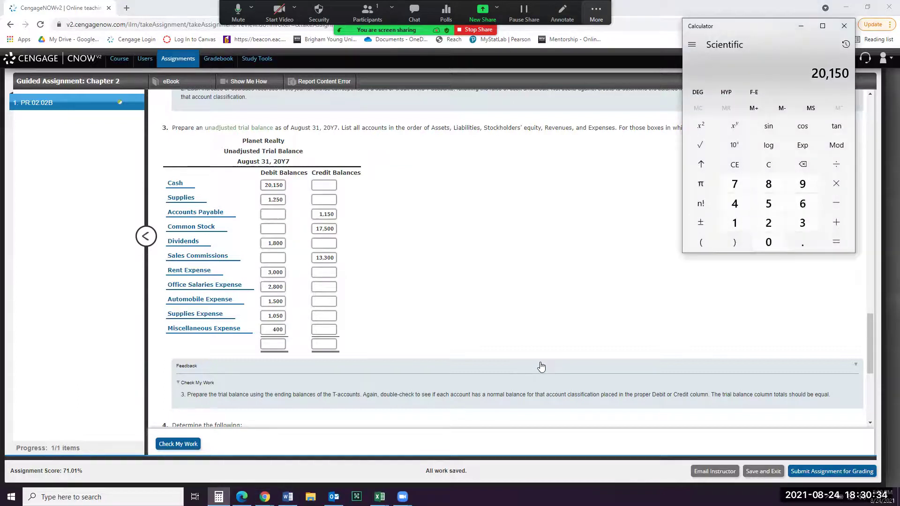
pyautogui.write('20150+1250+1800')
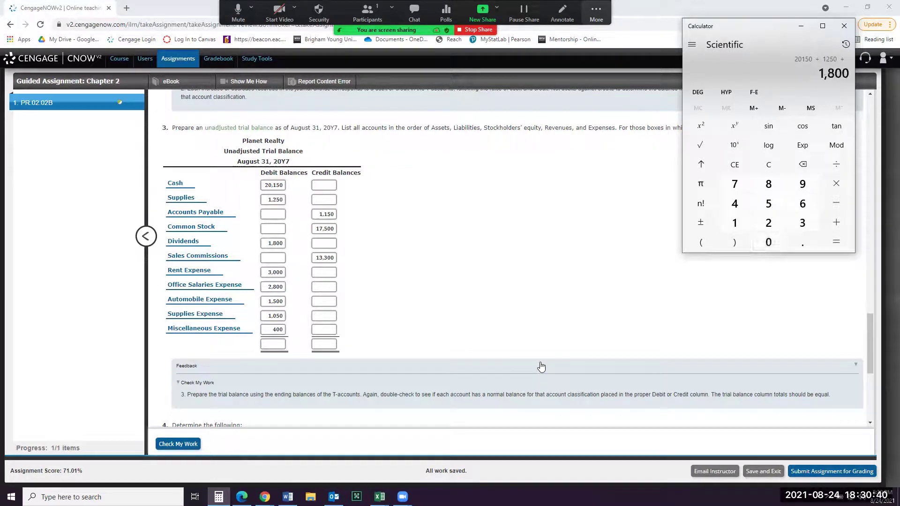
pyautogui.write('+3000')
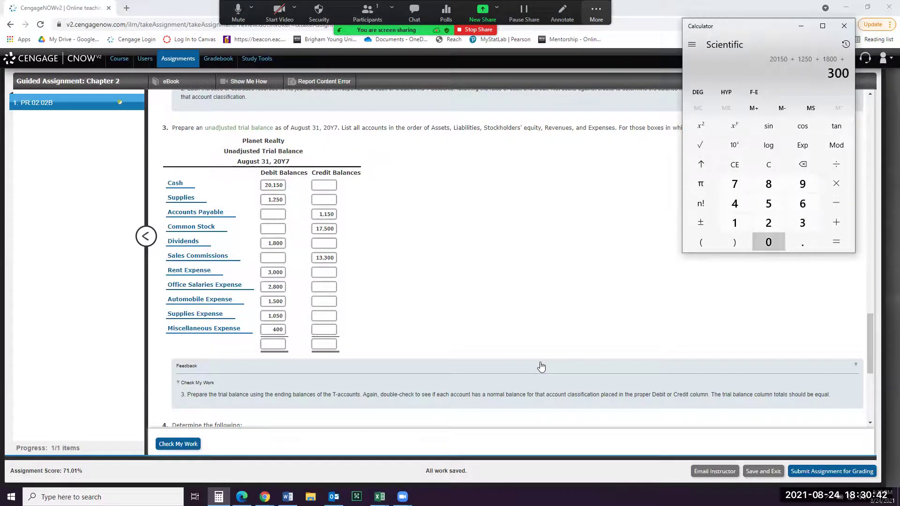
pyautogui.write('+2')
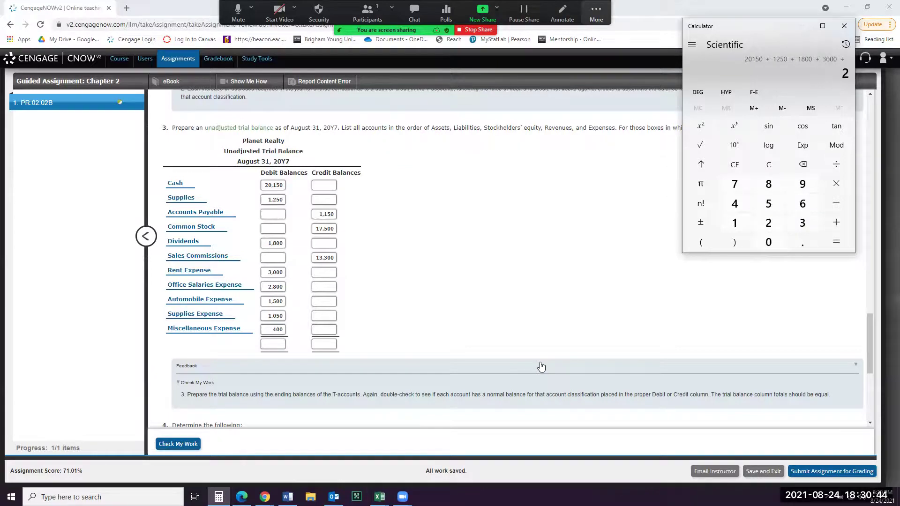
pyautogui.write('800+')
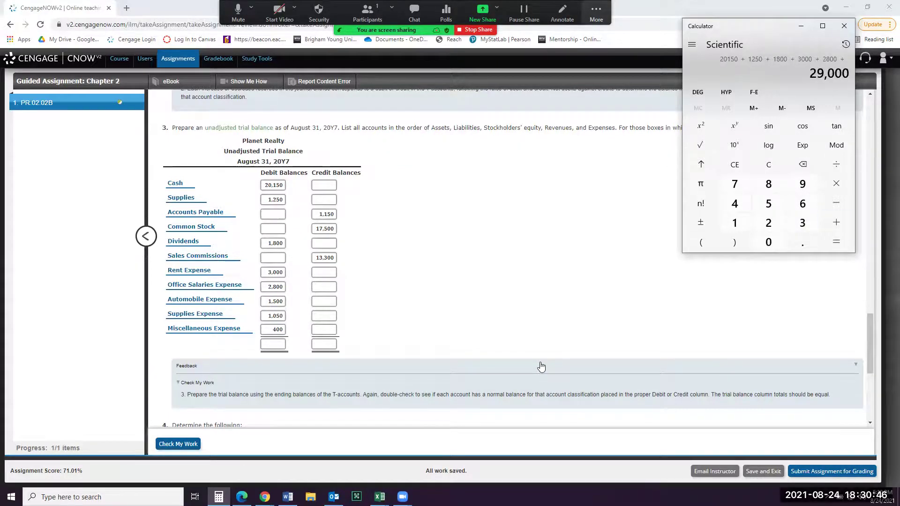
pyautogui.write('1500+1050+')
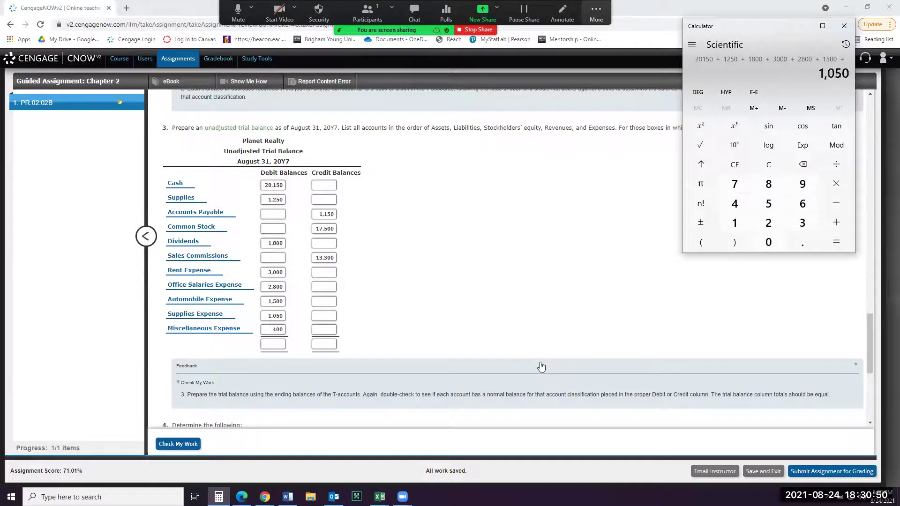
pyautogui.write('400')
pyautogui.press('Return')
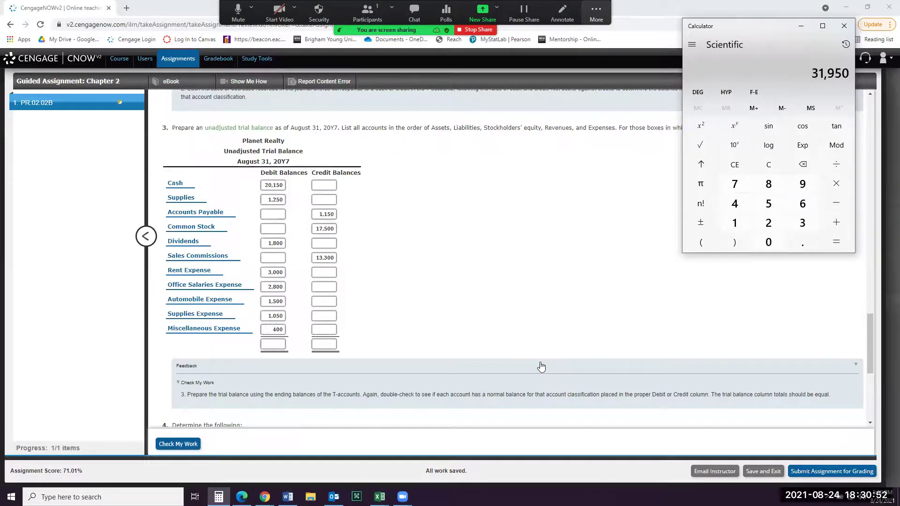
pyautogui.click(263, 345)
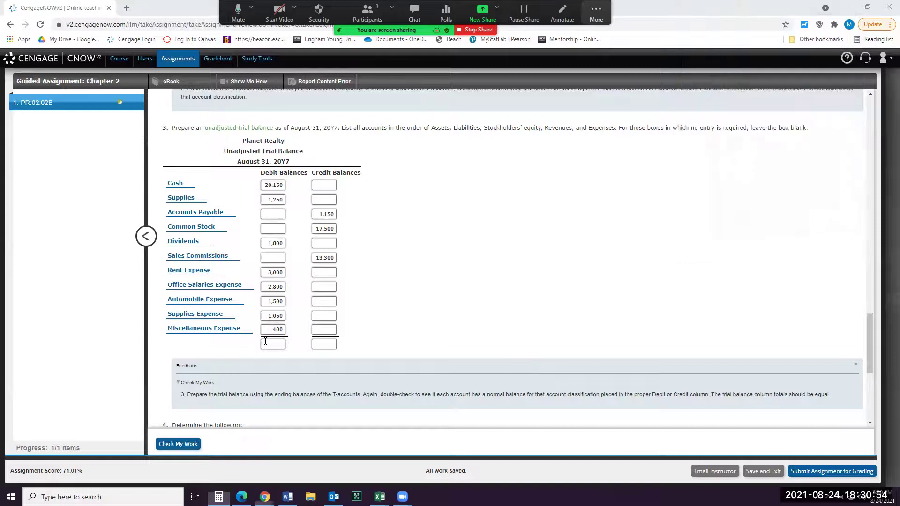
pyautogui.write('31950')
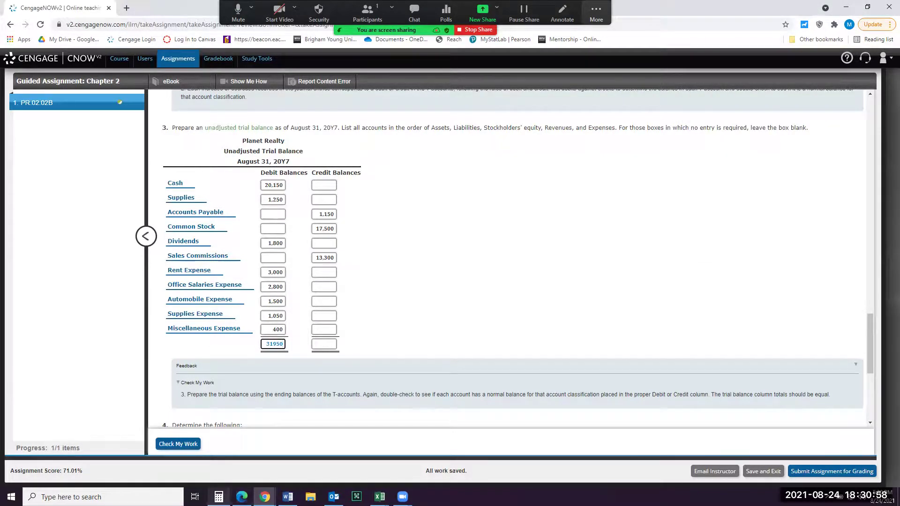
# Add the credits 1,150, 17,500 and 13,300 in Calculator, enter 31,950 as the trial balance's credit total, and have the work checked.
pyautogui.click(218, 497)
pyautogui.write('1150')
pyautogui.press('+')
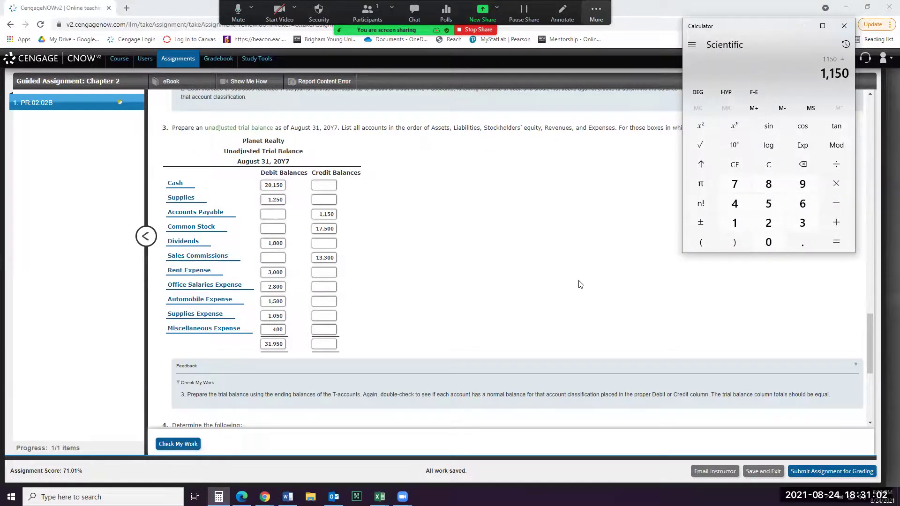
pyautogui.write('17500')
pyautogui.press('+')
pyautogui.write('13300')
pyautogui.press('Return')
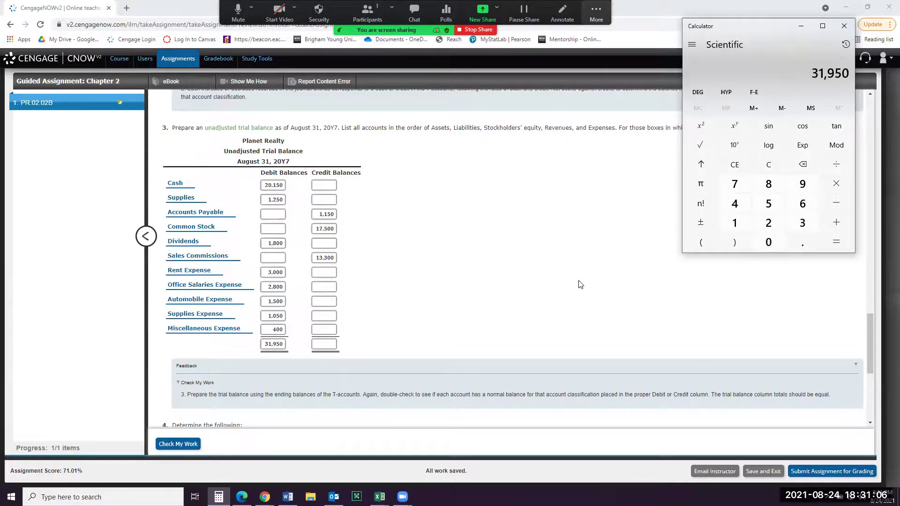
pyautogui.click(325, 345)
pyautogui.write('3195')
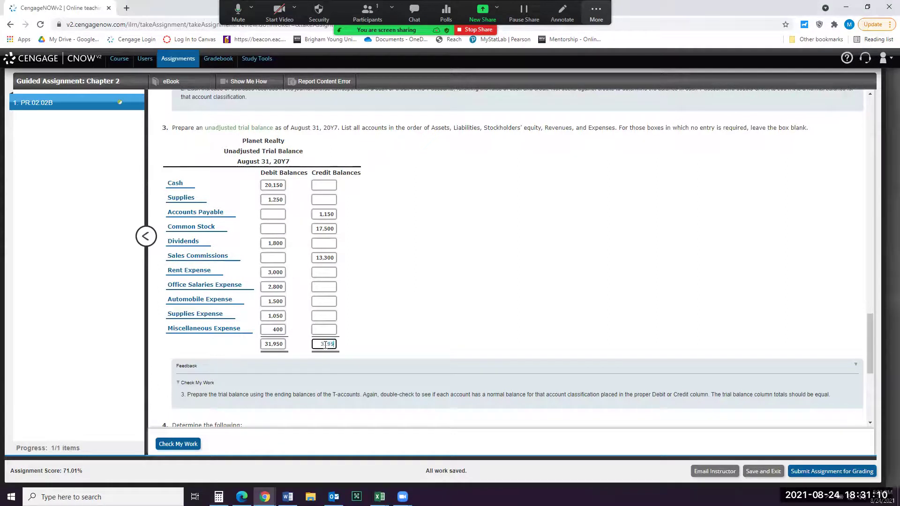
pyautogui.write('0')
pyautogui.click(181, 443)
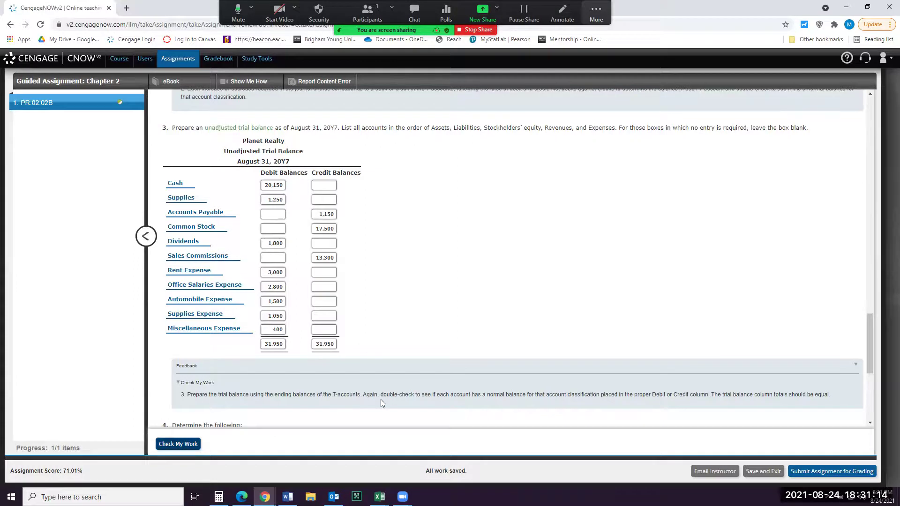
# Review the checked trial balance, the T accounts and the journal entries for the August revenue amount.
pyautogui.scroll(-4, 381, 399)
pyautogui.scroll(4, 387, 392)
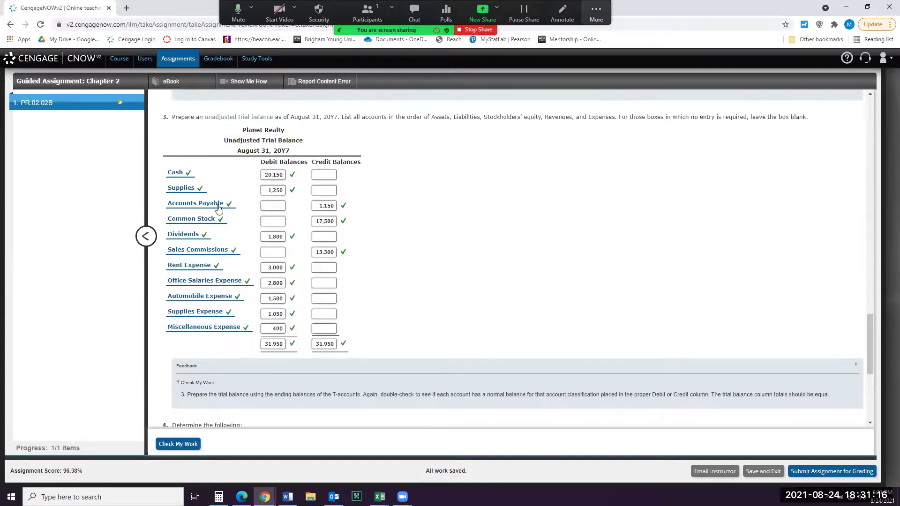
pyautogui.scroll(-3, 258, 312)
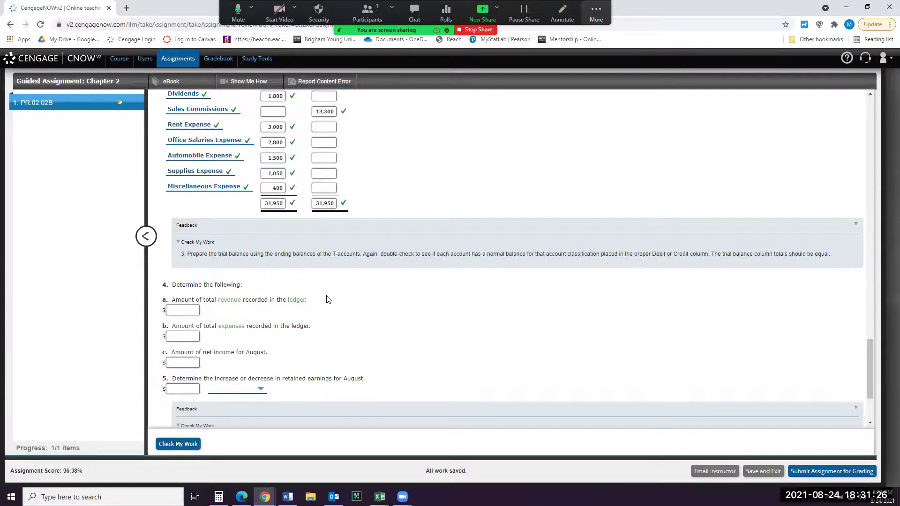
pyautogui.scroll(5, 328, 300)
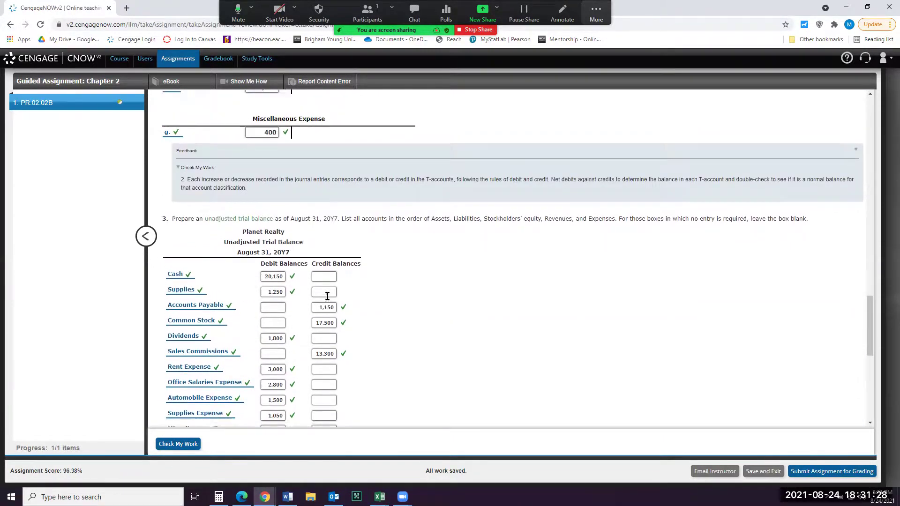
pyautogui.scroll(13, 328, 296)
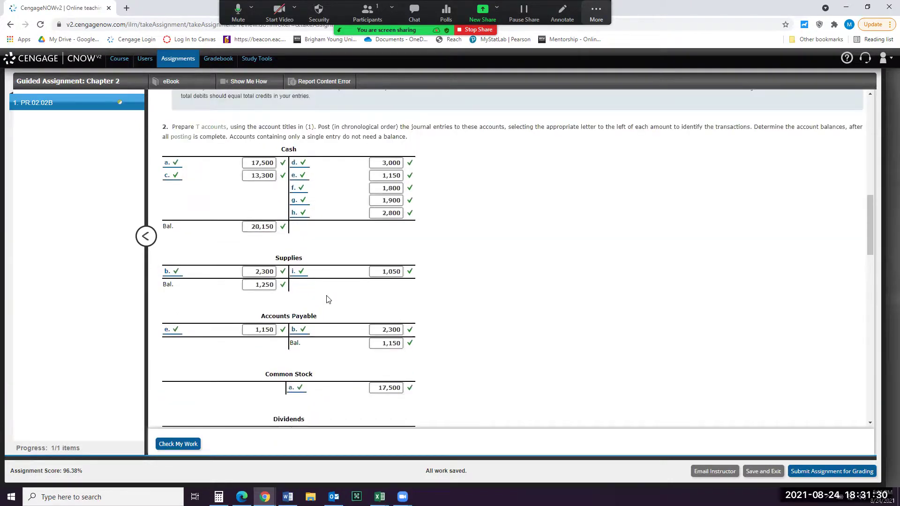
pyautogui.scroll(7, 328, 300)
pyautogui.scroll(1, 328, 297)
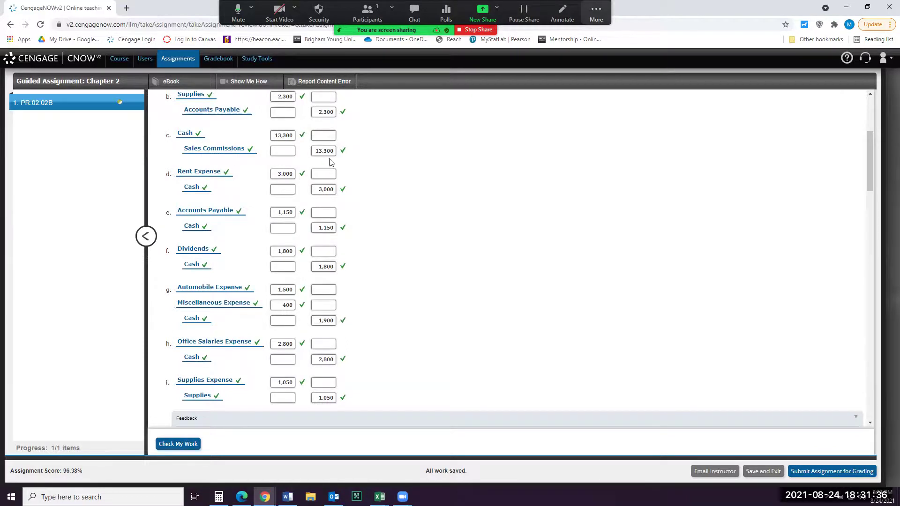
pyautogui.scroll(-20, 431, 306)
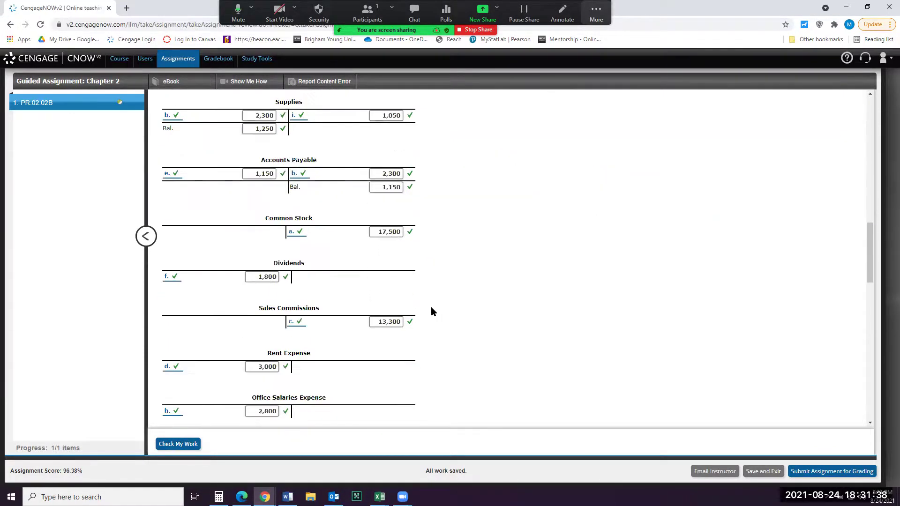
pyautogui.scroll(-4, 431, 307)
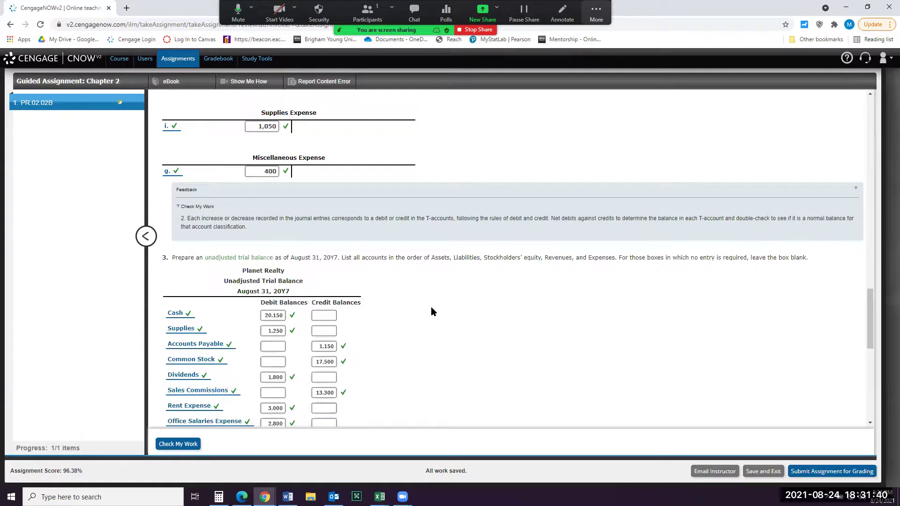
pyautogui.scroll(-3, 431, 307)
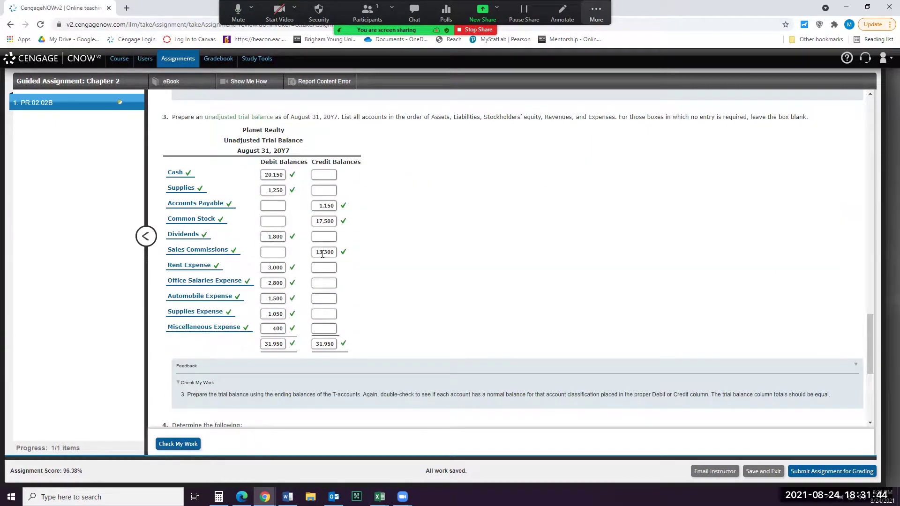
# Enter 13,300 in question 4a as the amount of total revenue recorded in the ledger.
pyautogui.scroll(-5, 403, 261)
pyautogui.click(187, 198)
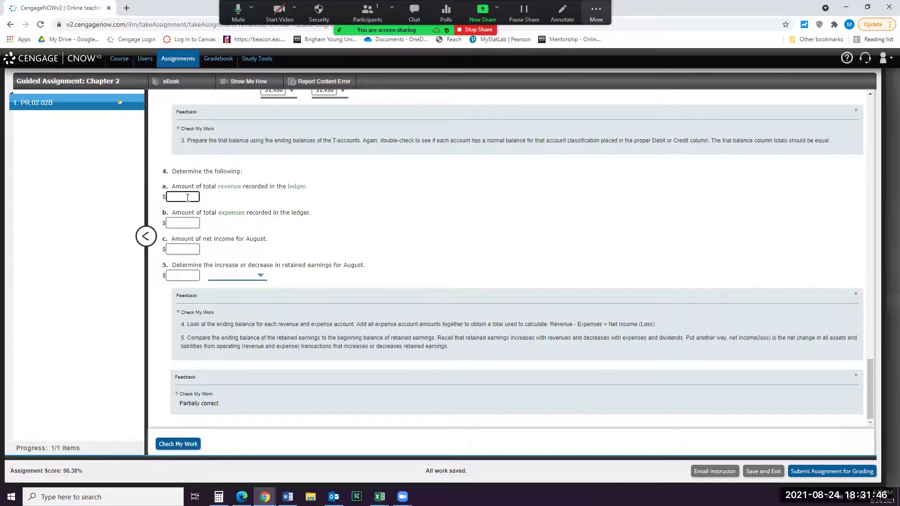
pyautogui.write('13300')
# Switch to Calculator to add the expenses 3,000, 2,800, 1,500, 1,050 and 400, and enter 8,750 as total expenses in question 4b.
pyautogui.scroll(4, 210, 217)
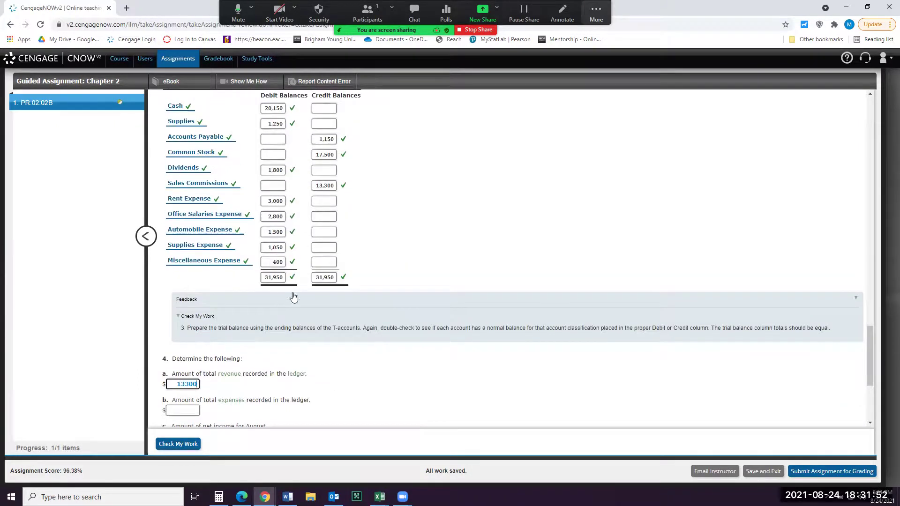
pyautogui.click(218, 497)
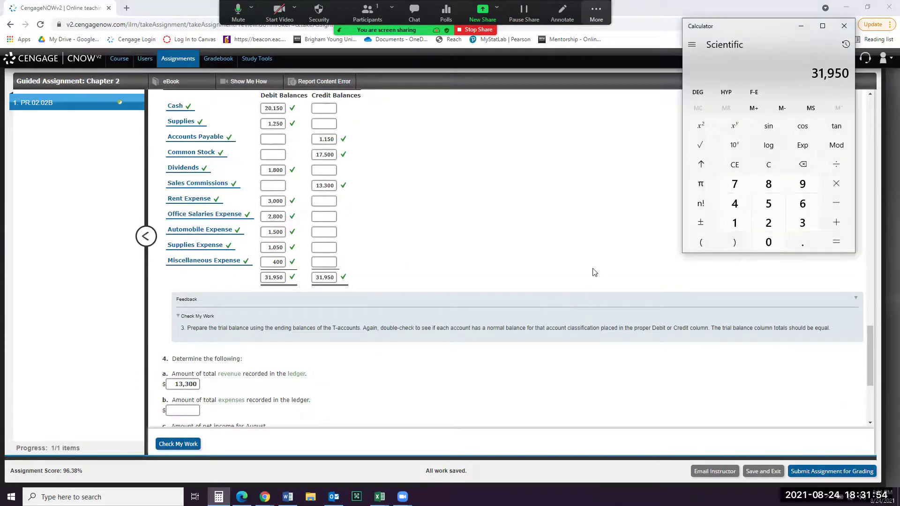
pyautogui.write('3000 + 2')
pyautogui.write('800 ')
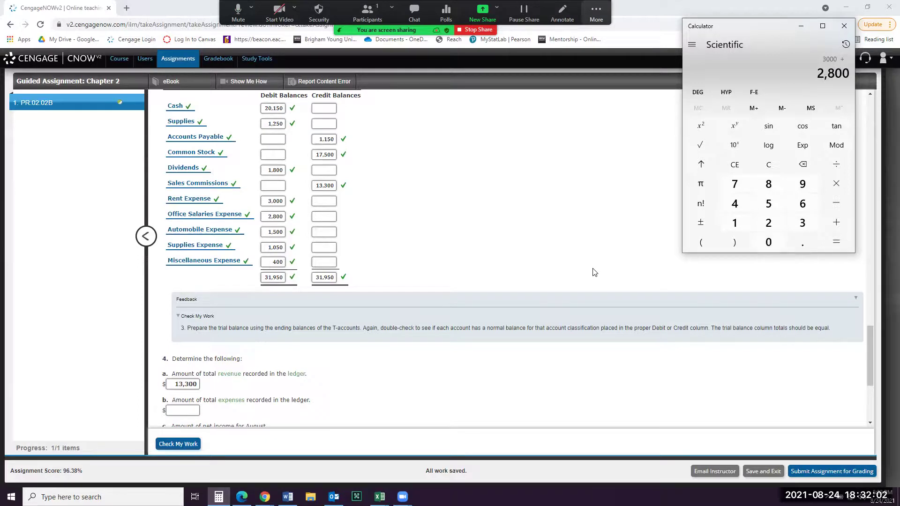
pyautogui.write('+ 1500 + 1050 + 400')
pyautogui.press('Return')
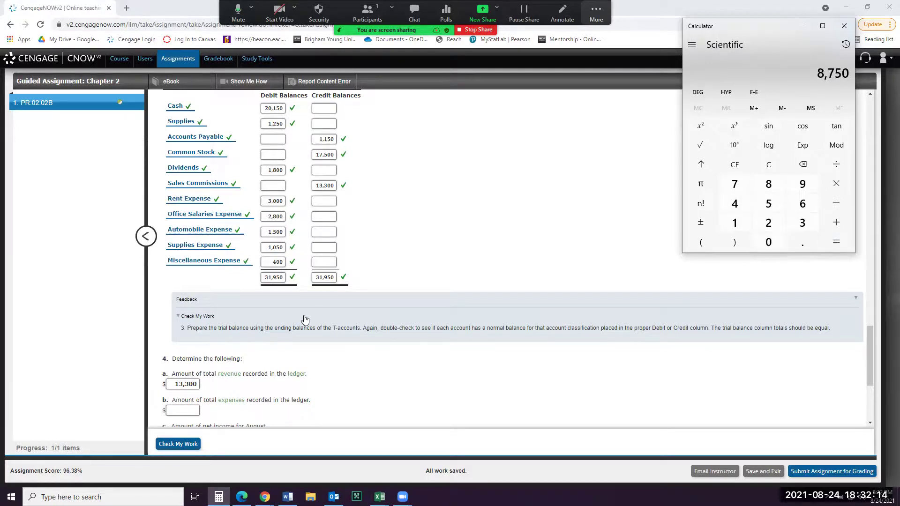
pyautogui.click(193, 410)
pyautogui.write('8750')
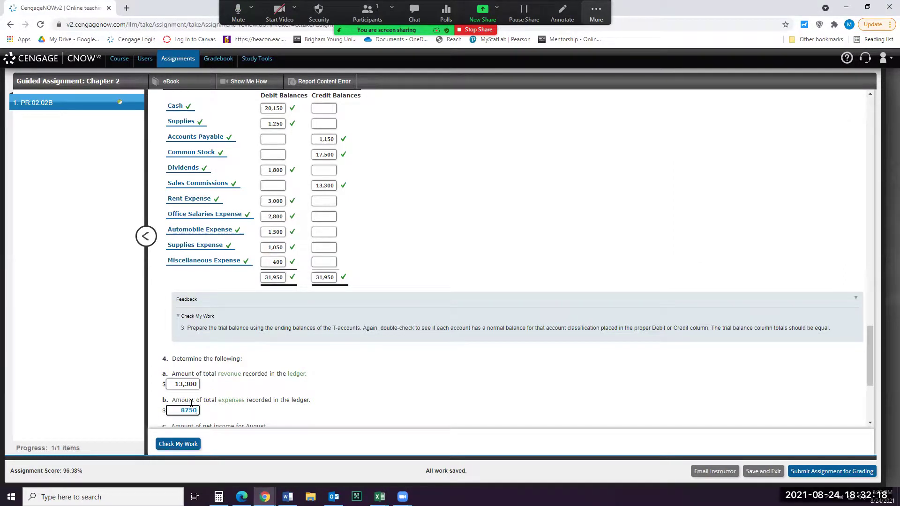
# Subtract 8,750 from 13,300 in Calculator and enter 4,550 as the net income for August in question 4c.
pyautogui.scroll(-1, 190, 402)
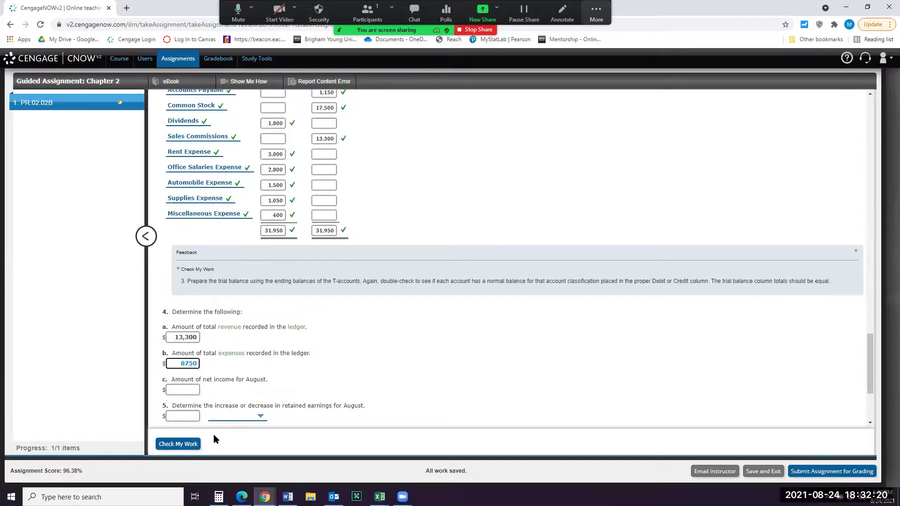
pyautogui.click(218, 497)
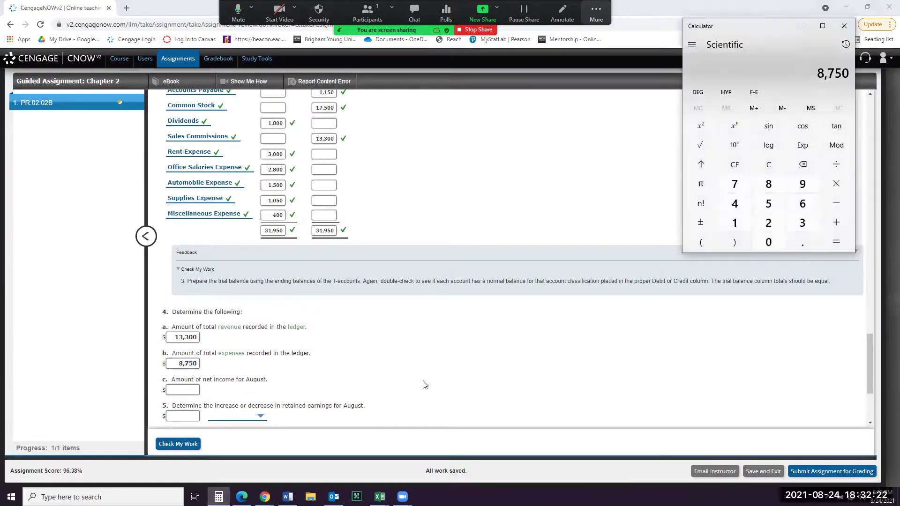
pyautogui.write('13300 - 8,750')
pyautogui.press('Return')
pyautogui.click(183, 388)
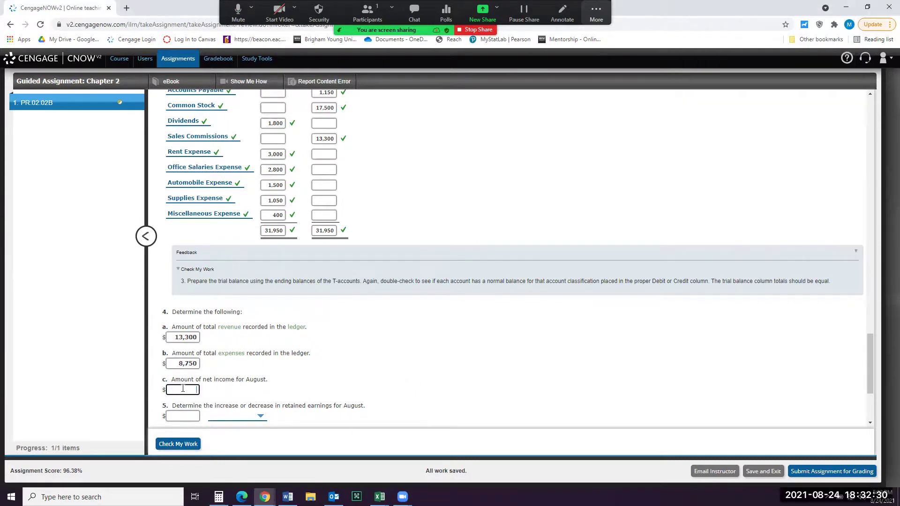
pyautogui.write('4550')
pyautogui.click(298, 349)
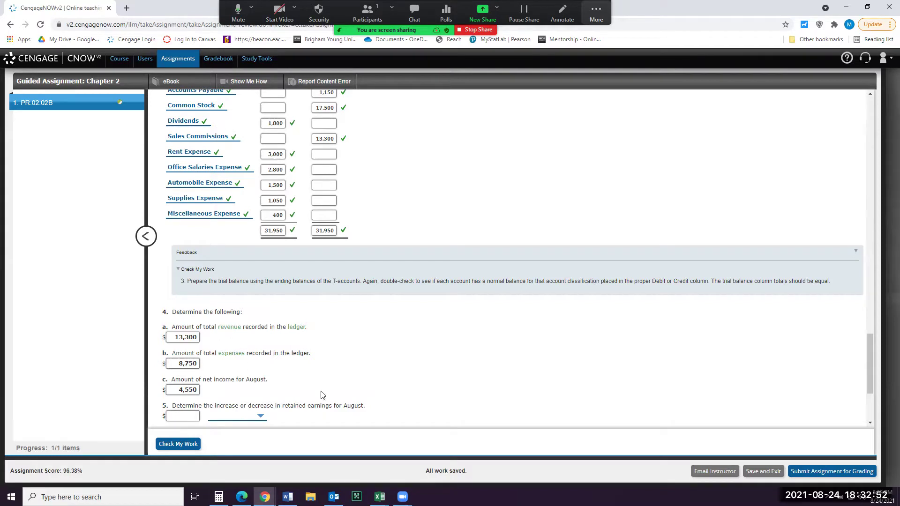
# Subtract the 1,800 dividends from net income in Calculator, answer question 5 with 2,750 and Increase, and have the work checked.
pyautogui.click(219, 497)
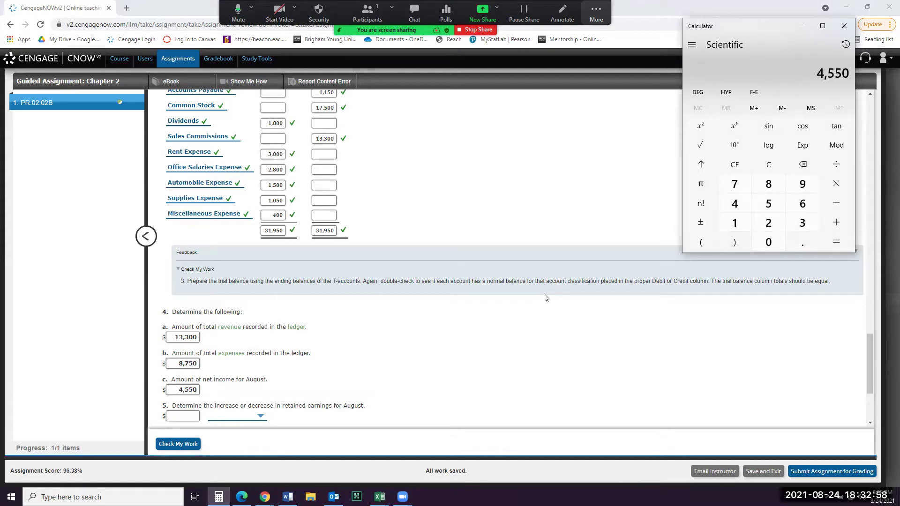
pyautogui.press('-')
pyautogui.write('1800')
pyautogui.press('Return')
pyautogui.click(179, 415)
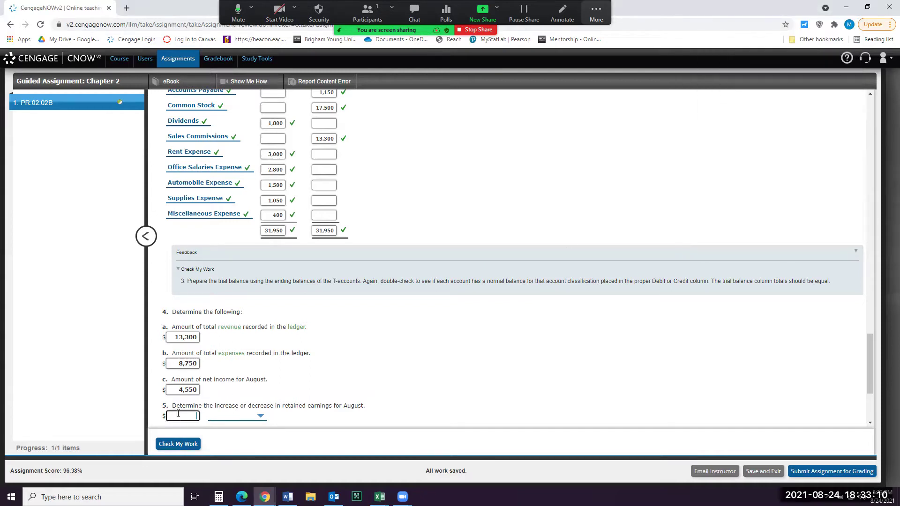
pyautogui.write('2750')
pyautogui.click(218, 419)
pyautogui.click(246, 390)
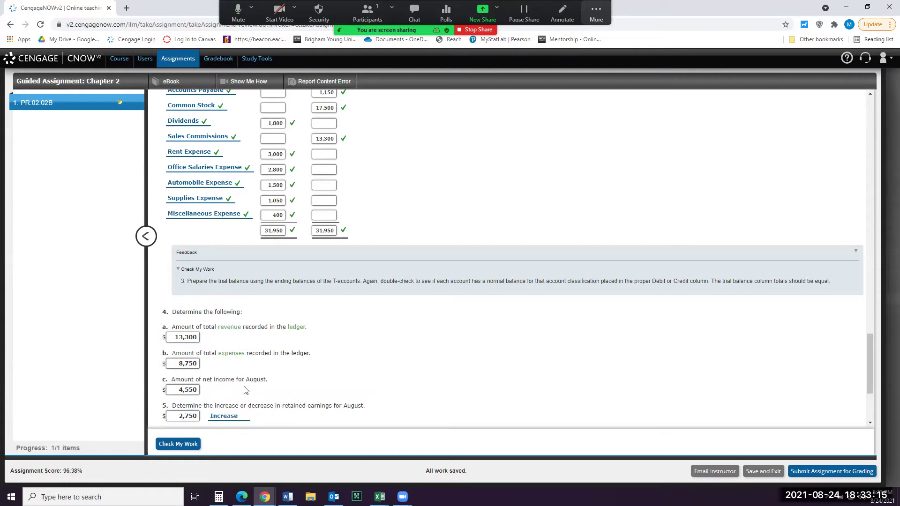
pyautogui.click(177, 444)
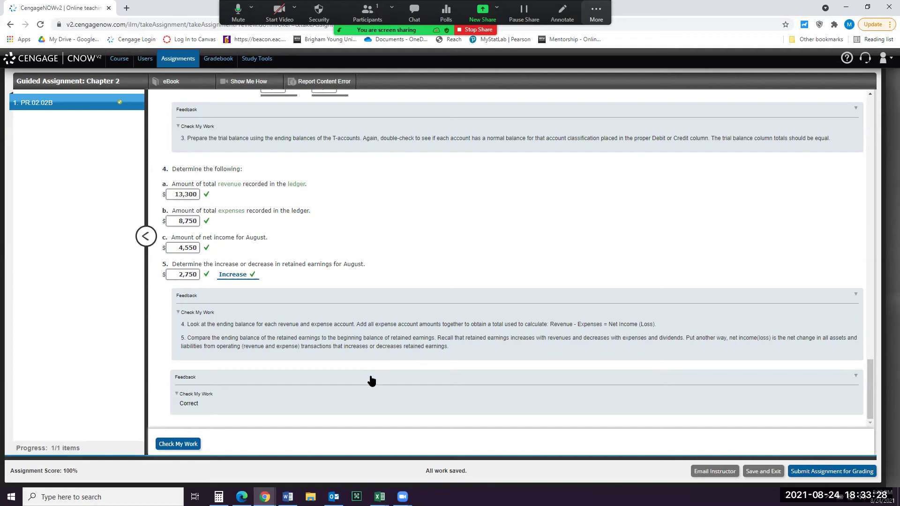
pyautogui.click(596, 11)
pyautogui.click(606, 47)
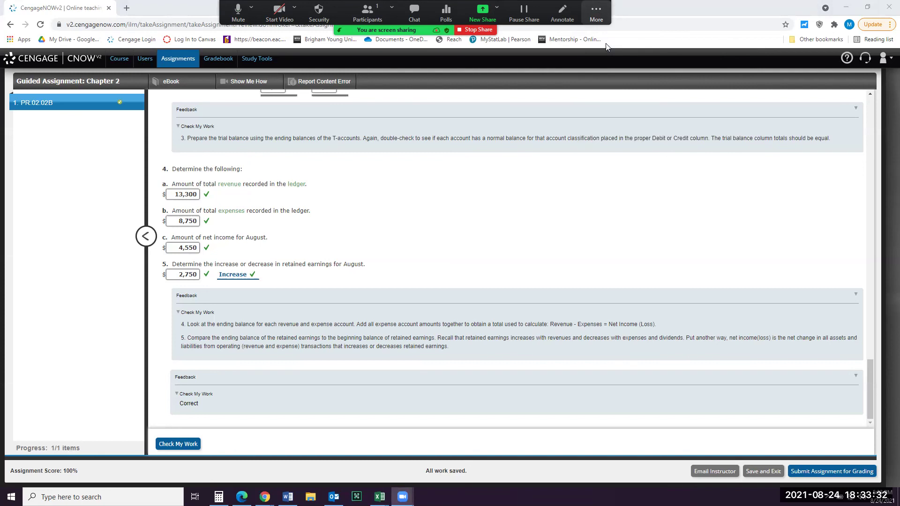